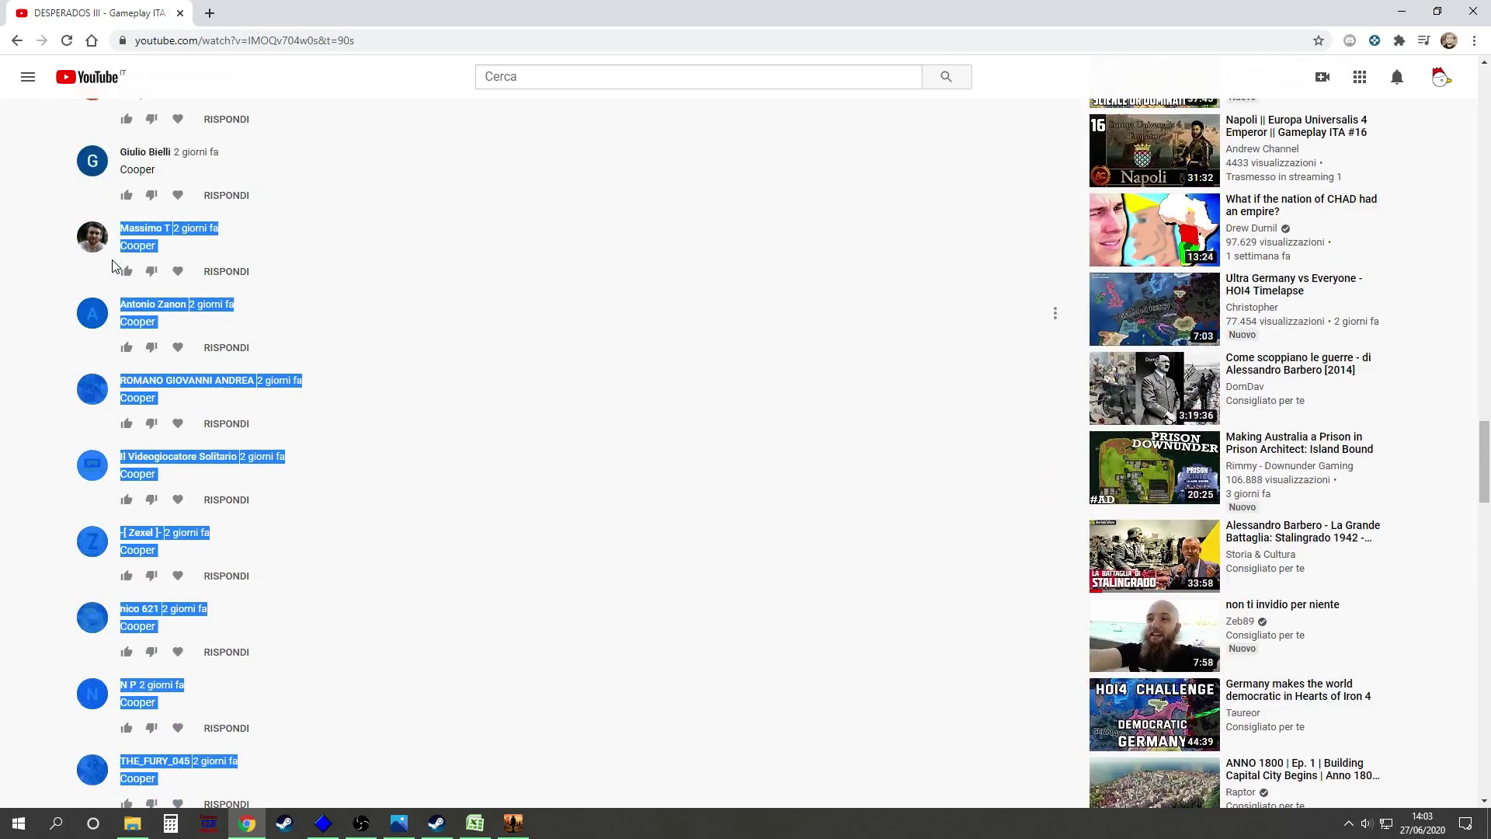
Copy the selected giveaway comments from the YouTube page and paste them into Foglio1 in Excel, starting at cell A1
{"action": "scroll", "coordinate": [114, 272], "scroll_direction": "up", "scroll_amount": 15}
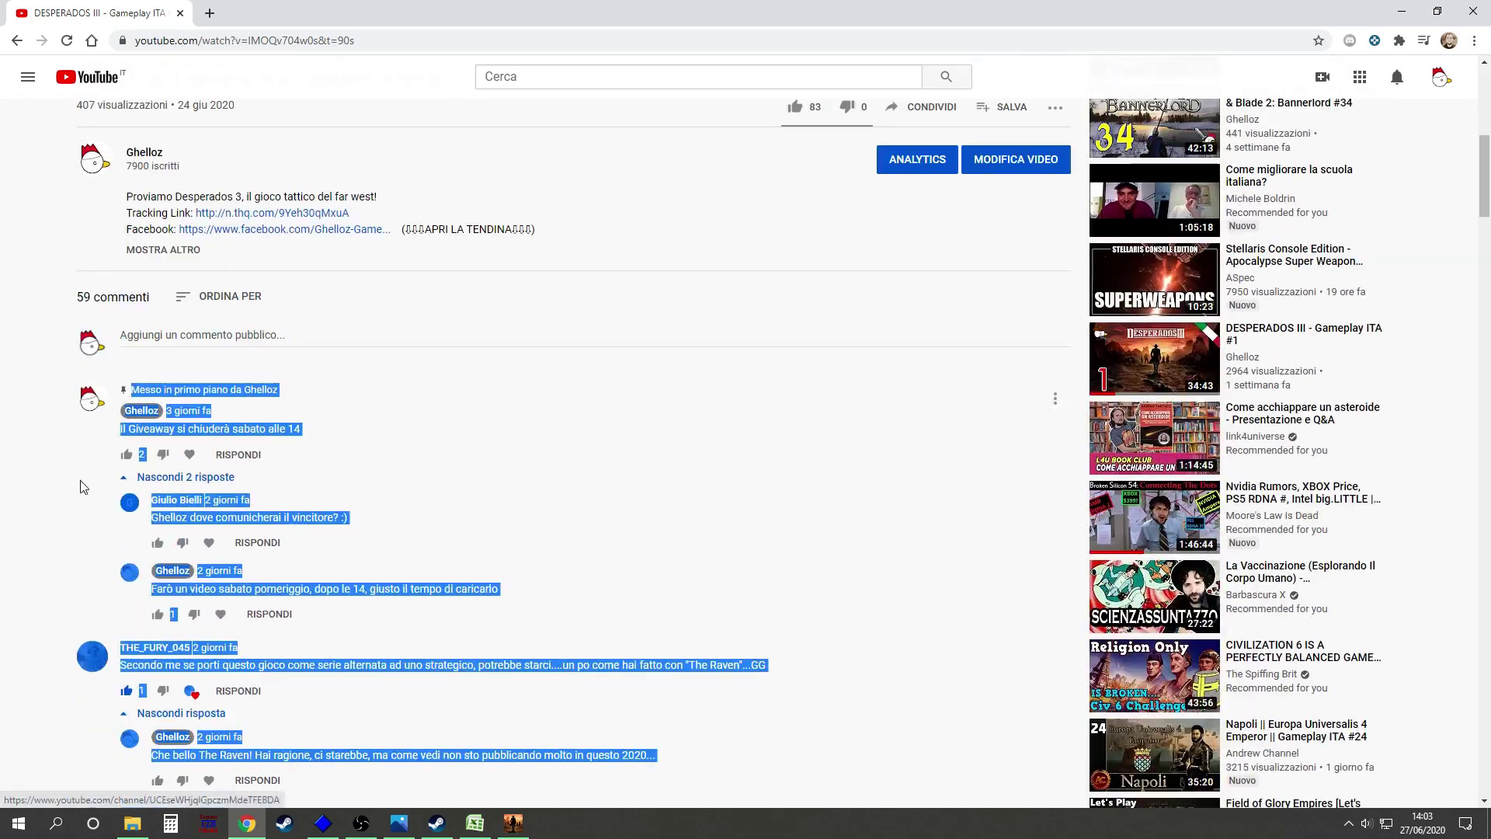
{"action": "scroll", "coordinate": [80, 505], "scroll_direction": "down", "scroll_amount": 4}
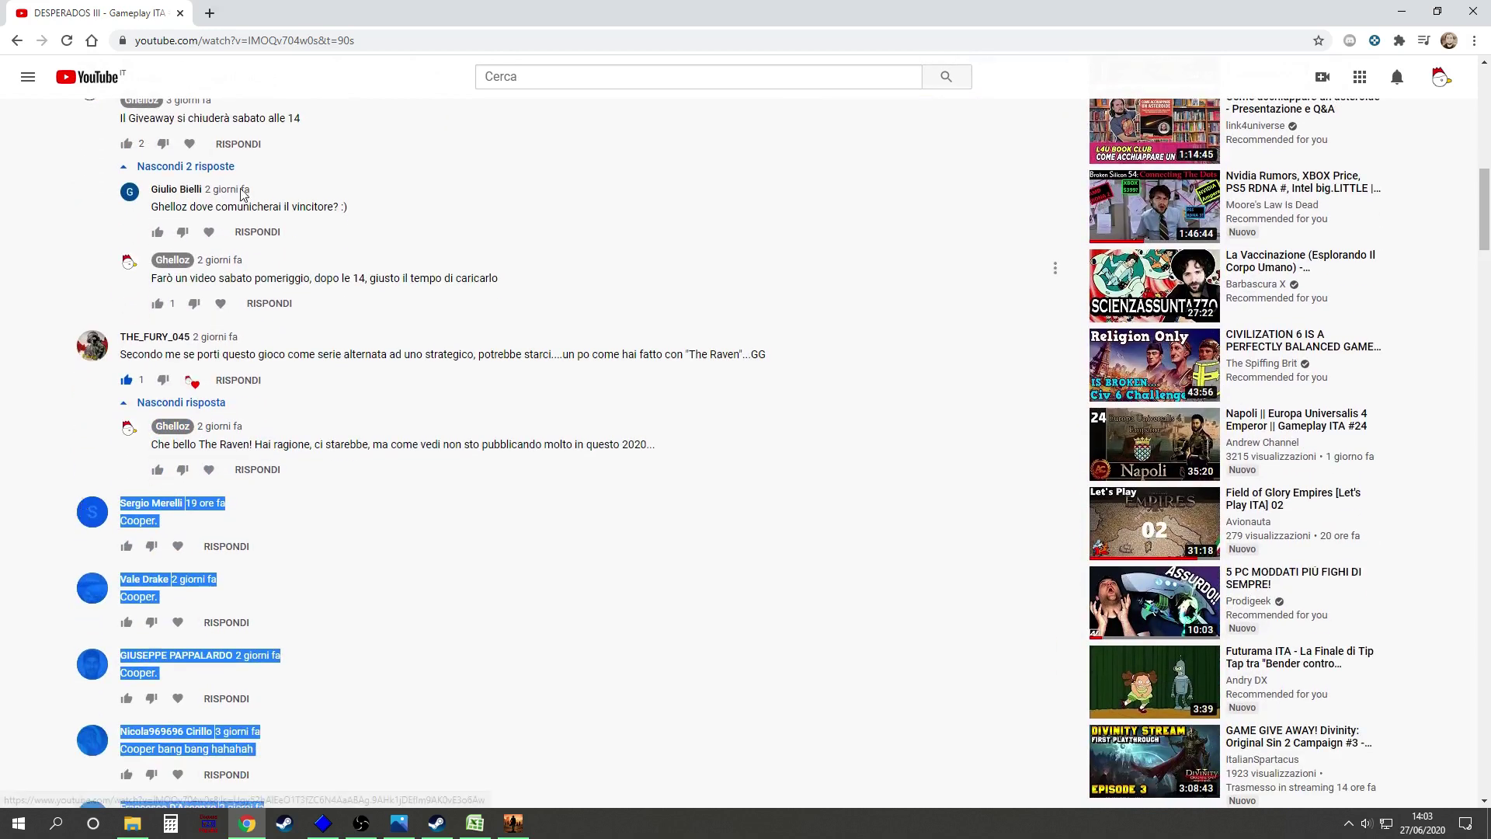
{"action": "scroll", "coordinate": [378, 394], "scroll_direction": "up", "scroll_amount": 3}
{"action": "scroll", "coordinate": [379, 394], "scroll_direction": "down", "scroll_amount": 1}
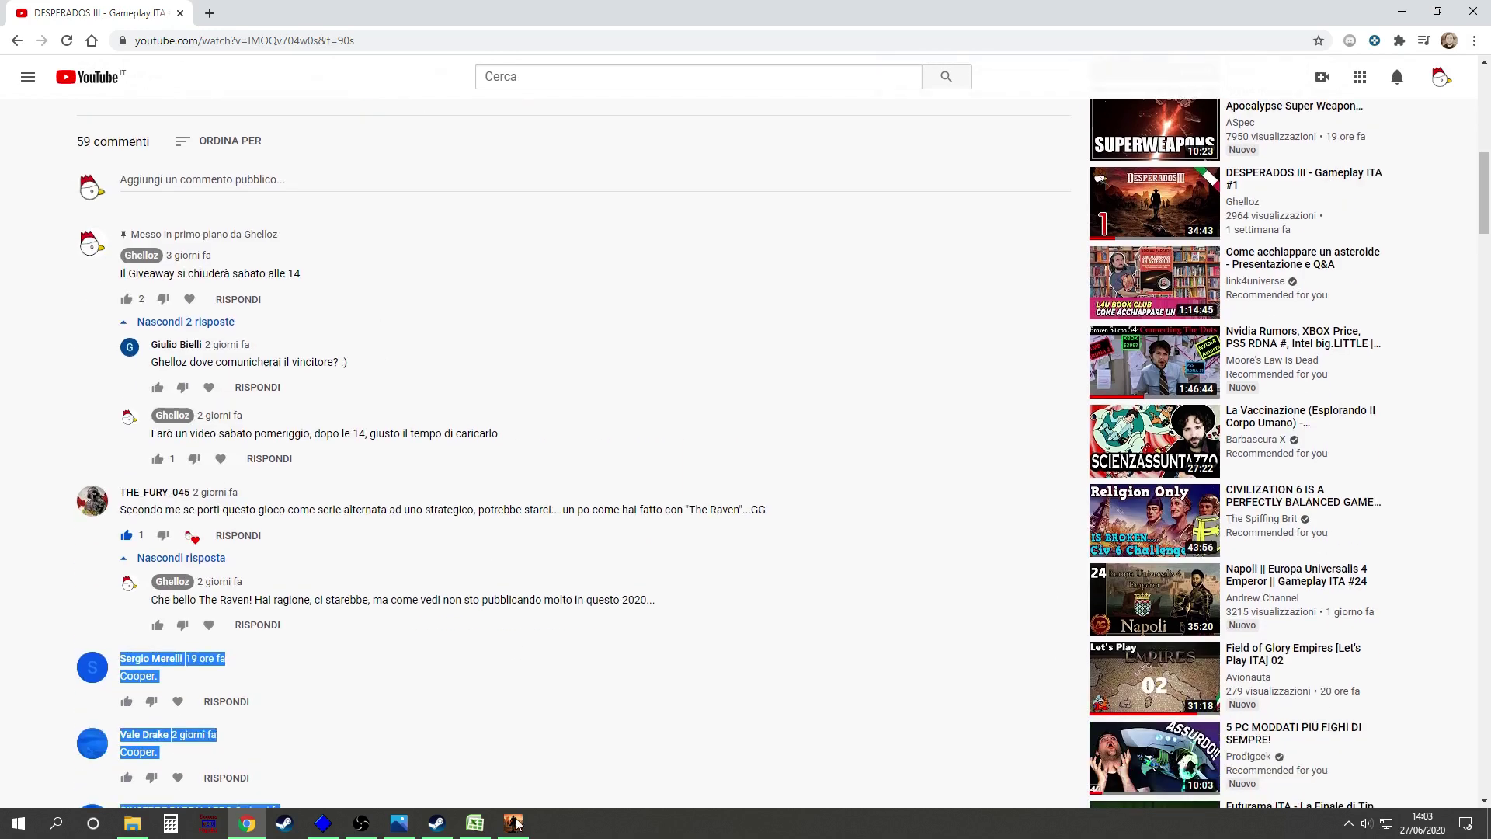
{"action": "left_click", "coordinate": [474, 822]}
{"action": "left_click", "coordinate": [32, 162]}
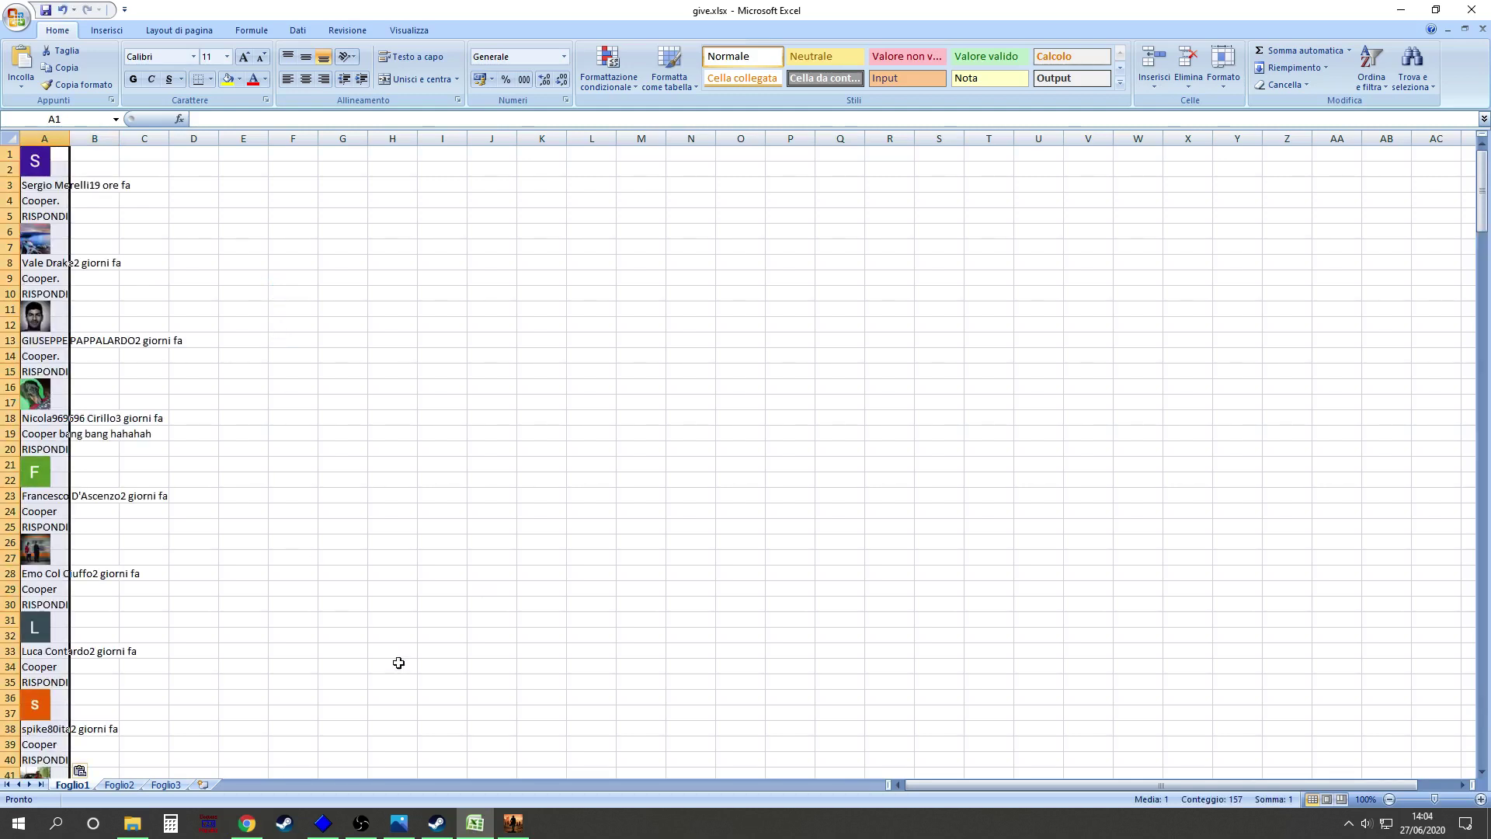
Switch back to the YouTube page in Chrome and give a like and a creator heart to the comment asking about a vinyl version
{"action": "left_click", "coordinate": [245, 825]}
{"action": "scroll", "coordinate": [323, 630], "scroll_direction": "down", "scroll_amount": 10}
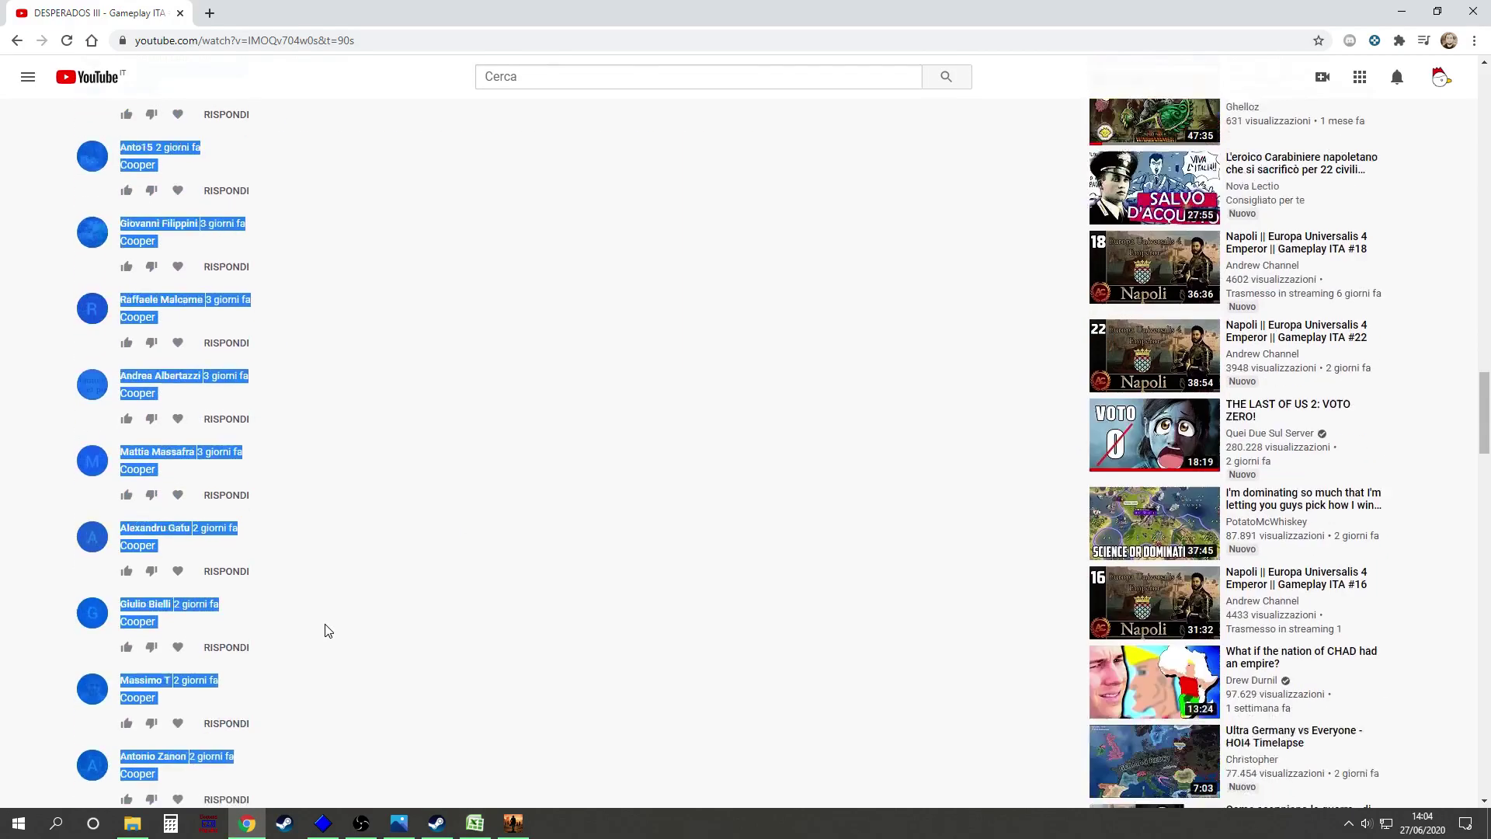
{"action": "scroll", "coordinate": [326, 630], "scroll_direction": "down", "scroll_amount": 15}
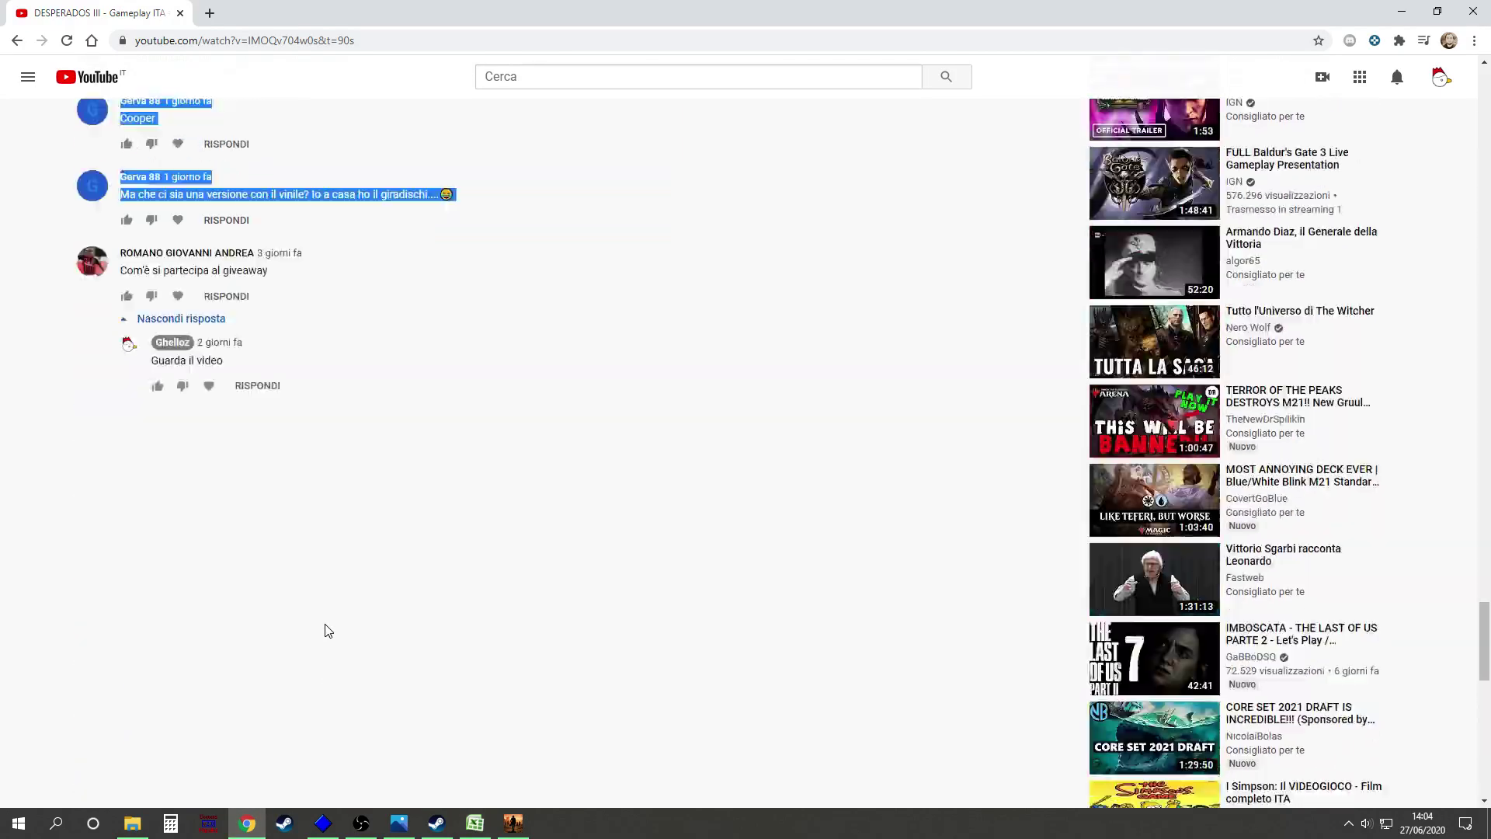
{"action": "scroll", "coordinate": [311, 606], "scroll_direction": "up", "scroll_amount": 3}
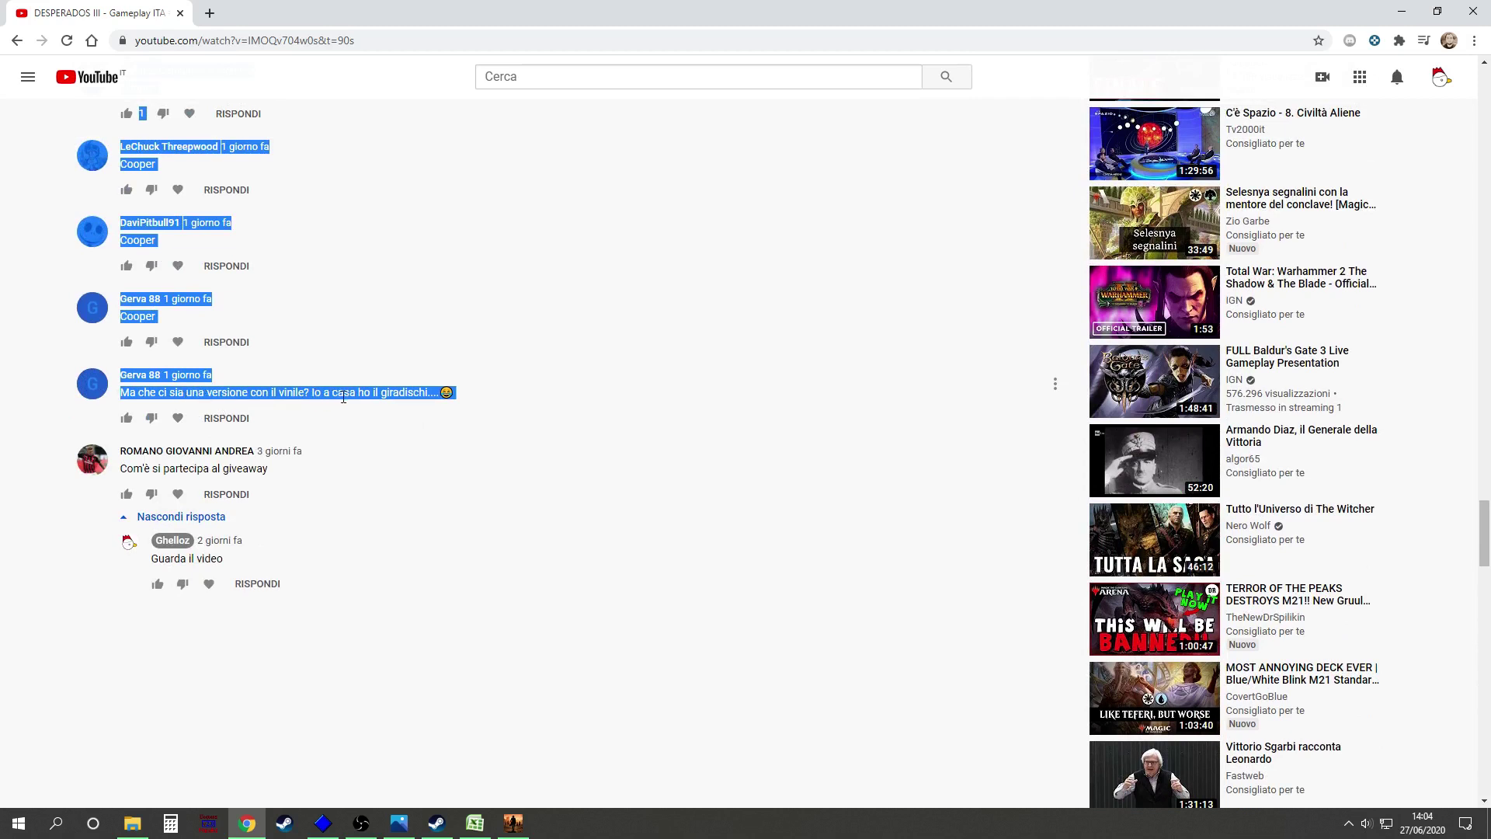
{"action": "left_click", "coordinate": [373, 397]}
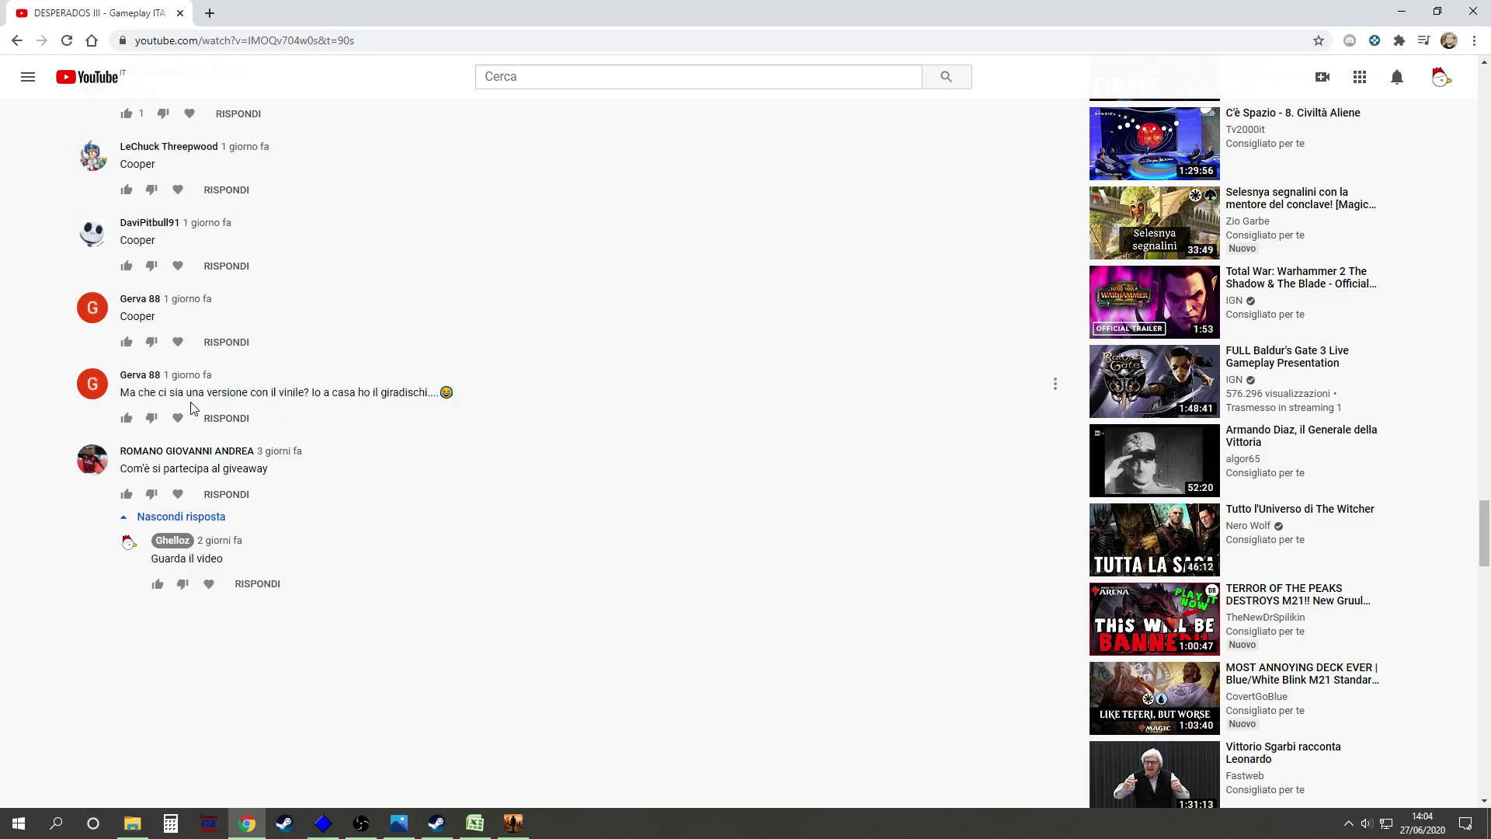
{"action": "left_click", "coordinate": [127, 418]}
{"action": "left_click", "coordinate": [187, 420]}
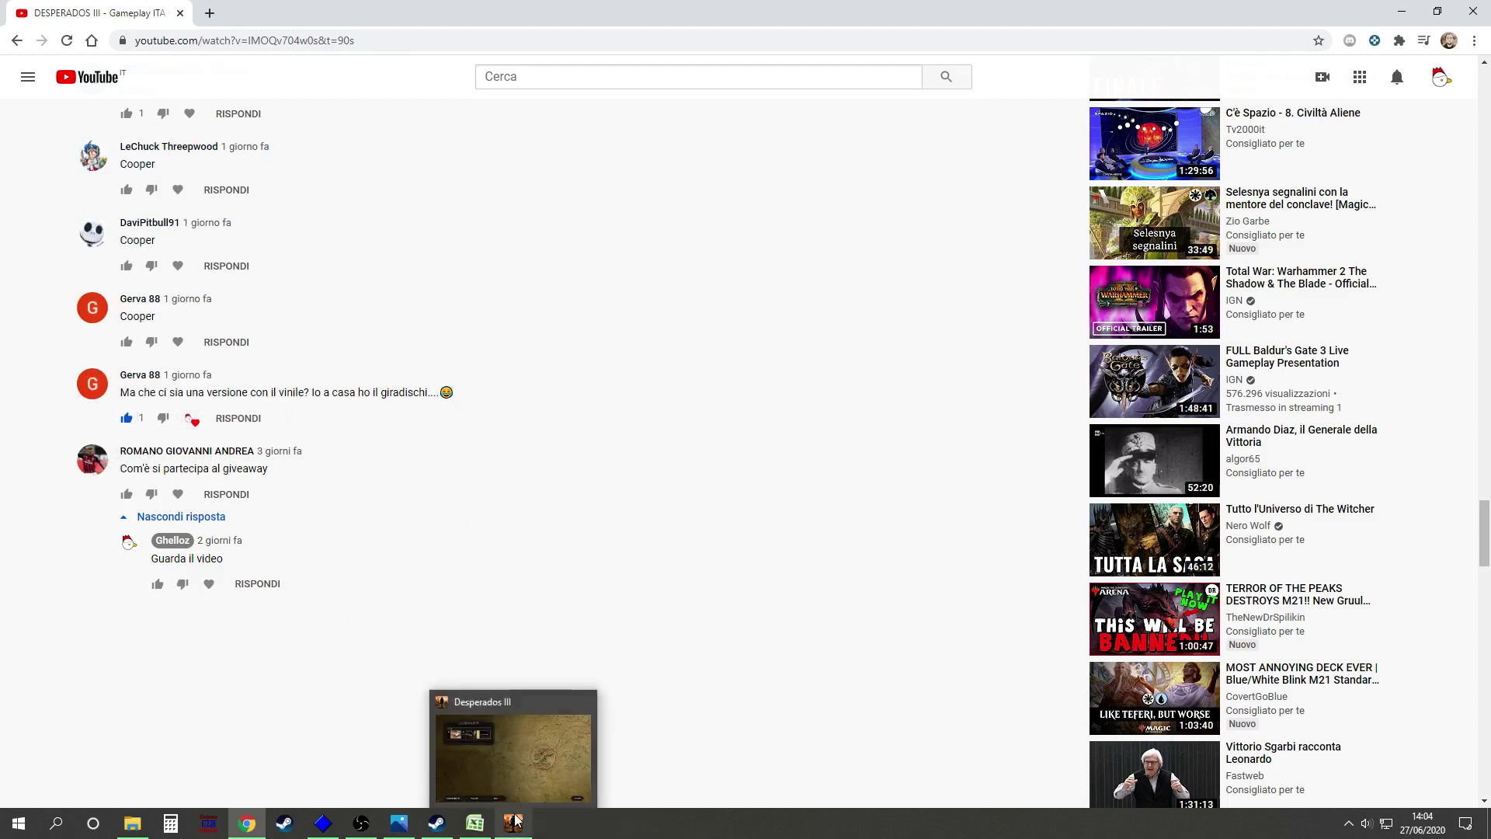
In Excel, clear cells A257:B262 holding the pasted comment about the vinyl version at the end of the list
{"action": "left_click", "coordinate": [475, 823]}
{"action": "scroll", "coordinate": [286, 607], "scroll_direction": "down", "scroll_amount": 15}
{"action": "scroll", "coordinate": [287, 607], "scroll_direction": "down", "scroll_amount": 20}
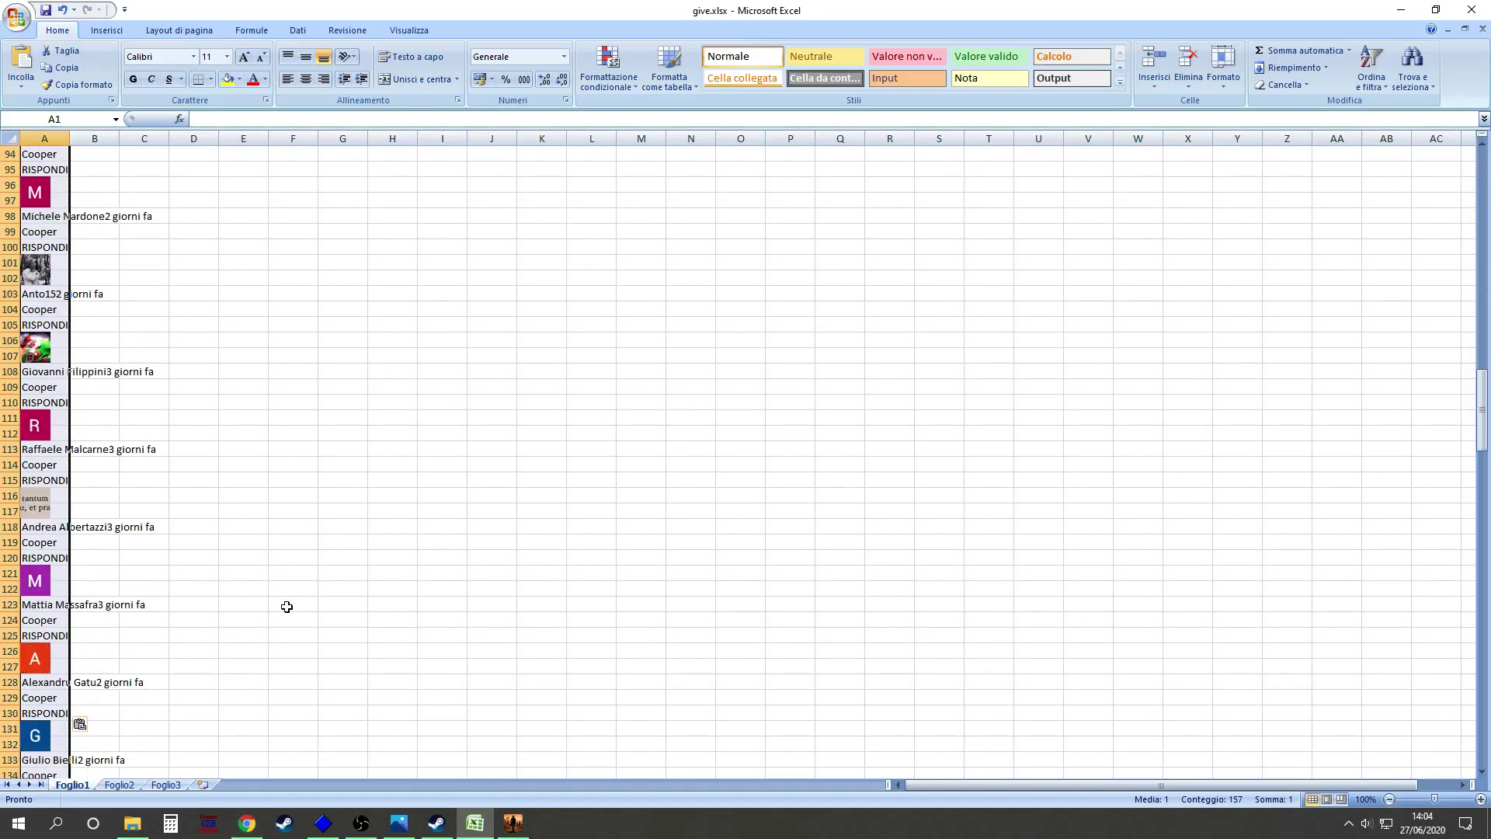
{"action": "scroll", "coordinate": [287, 607], "scroll_direction": "down", "scroll_amount": 8}
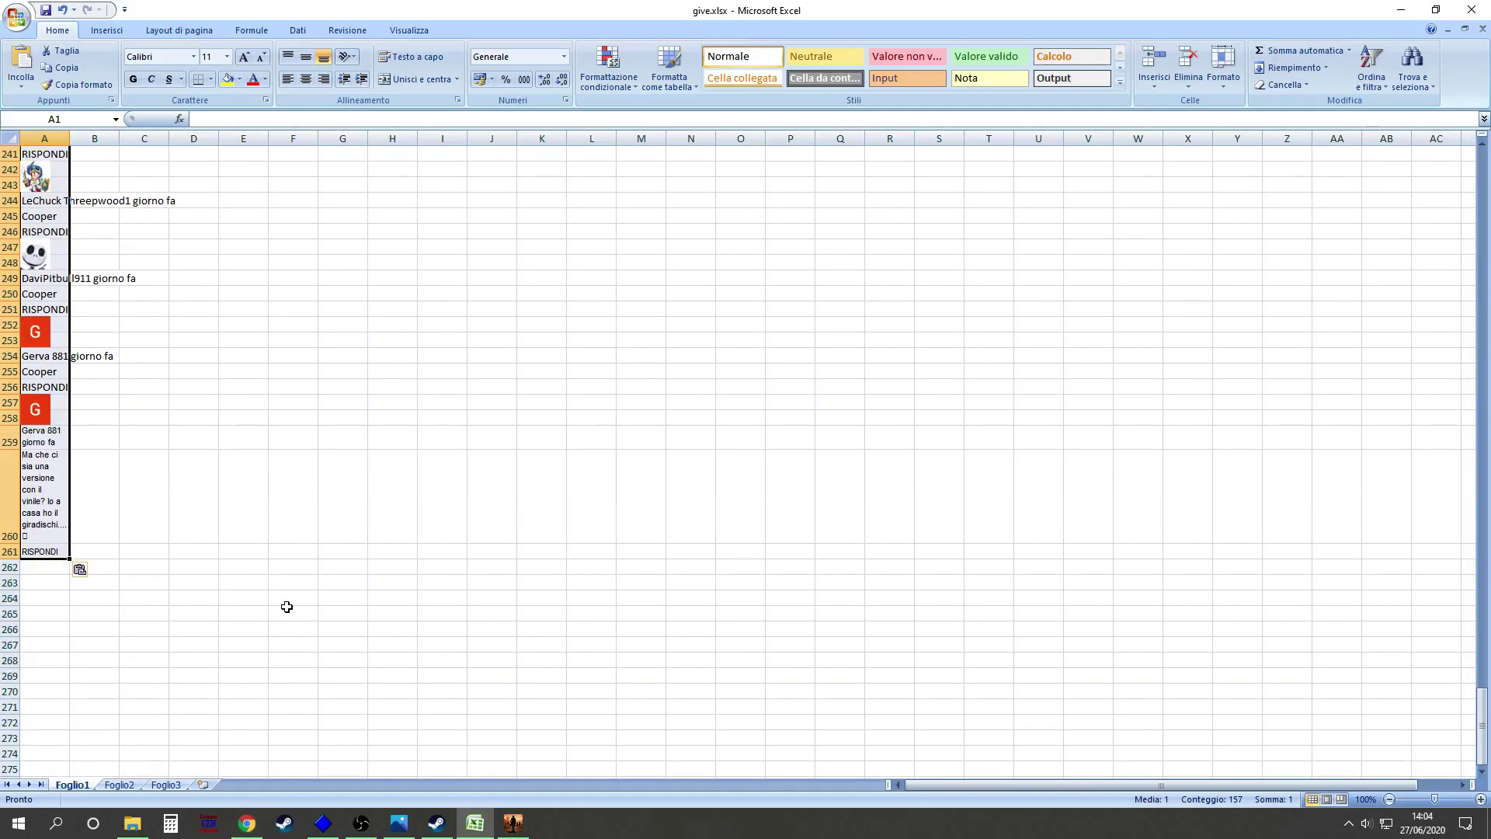
{"action": "left_click", "coordinate": [161, 527]}
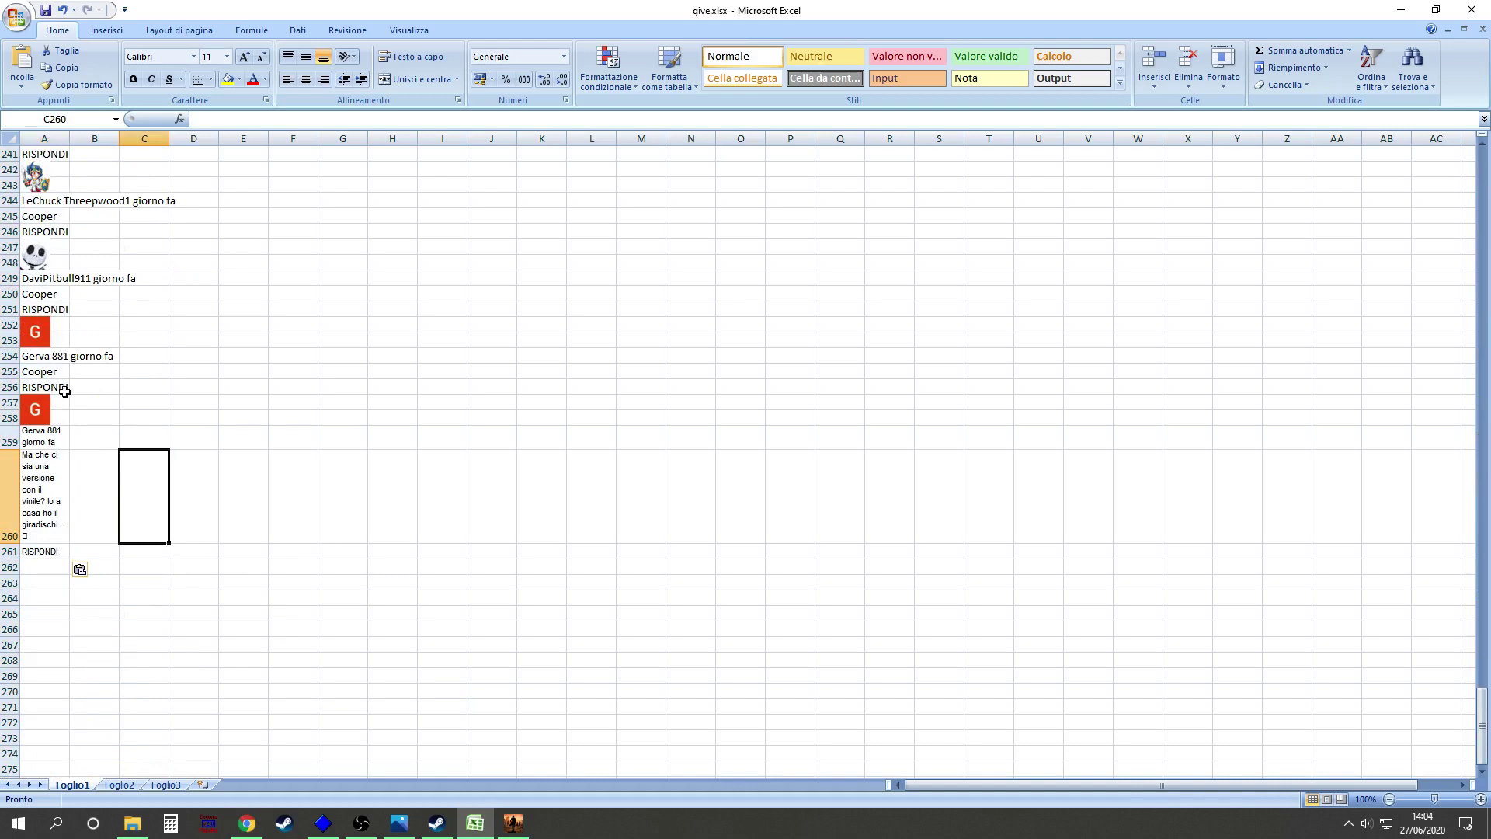
{"action": "left_click_drag", "start_coordinate": [65, 398], "coordinate": [83, 565]}
{"action": "key", "text": "Delete"}
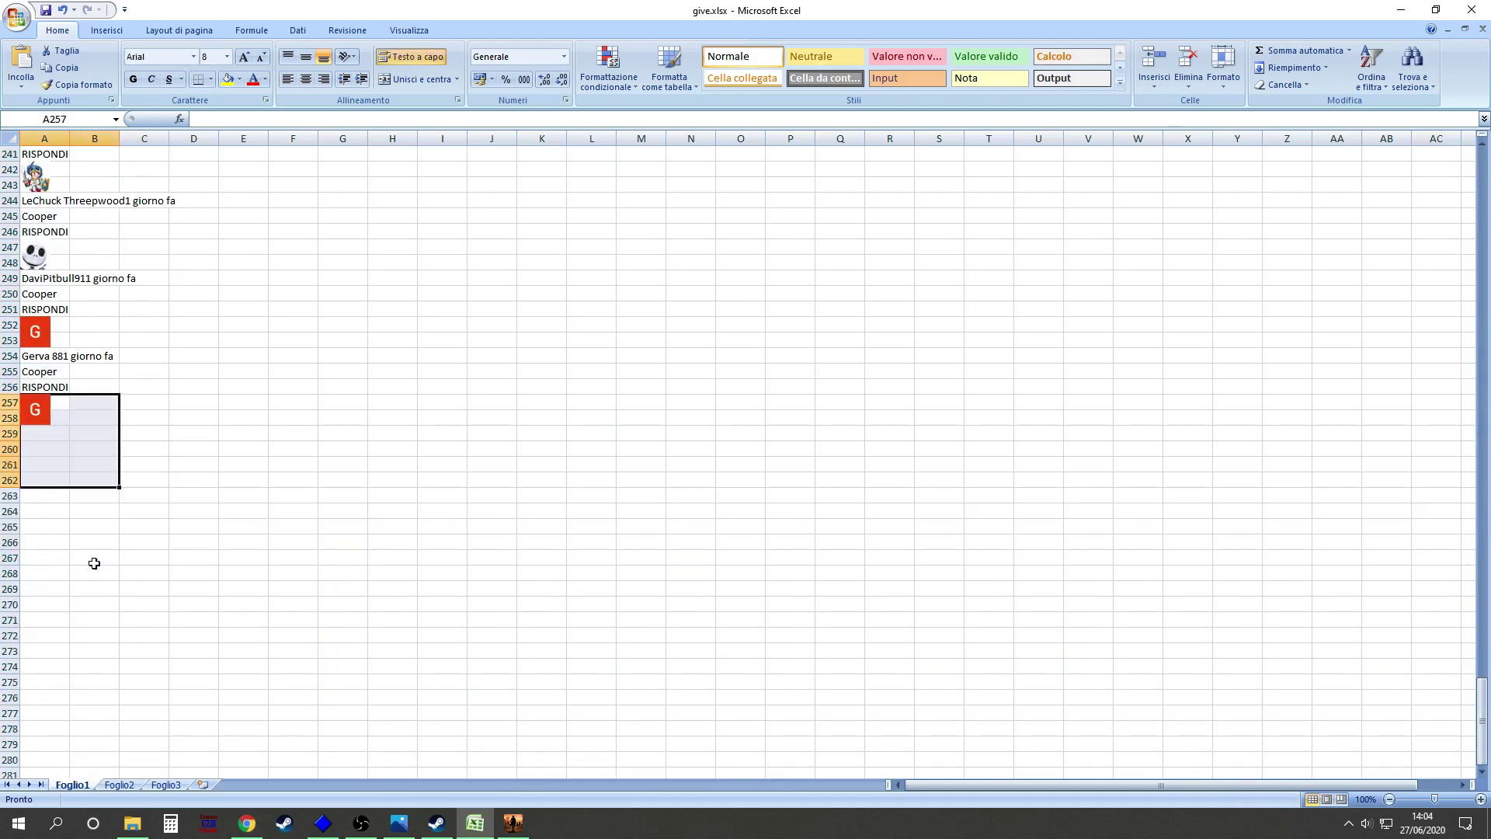
Delete the leftover avatar picture at rows 257–258 below the last "Cooper" entry
{"action": "right_click", "coordinate": [54, 422]}
{"action": "key", "text": "Escape"}
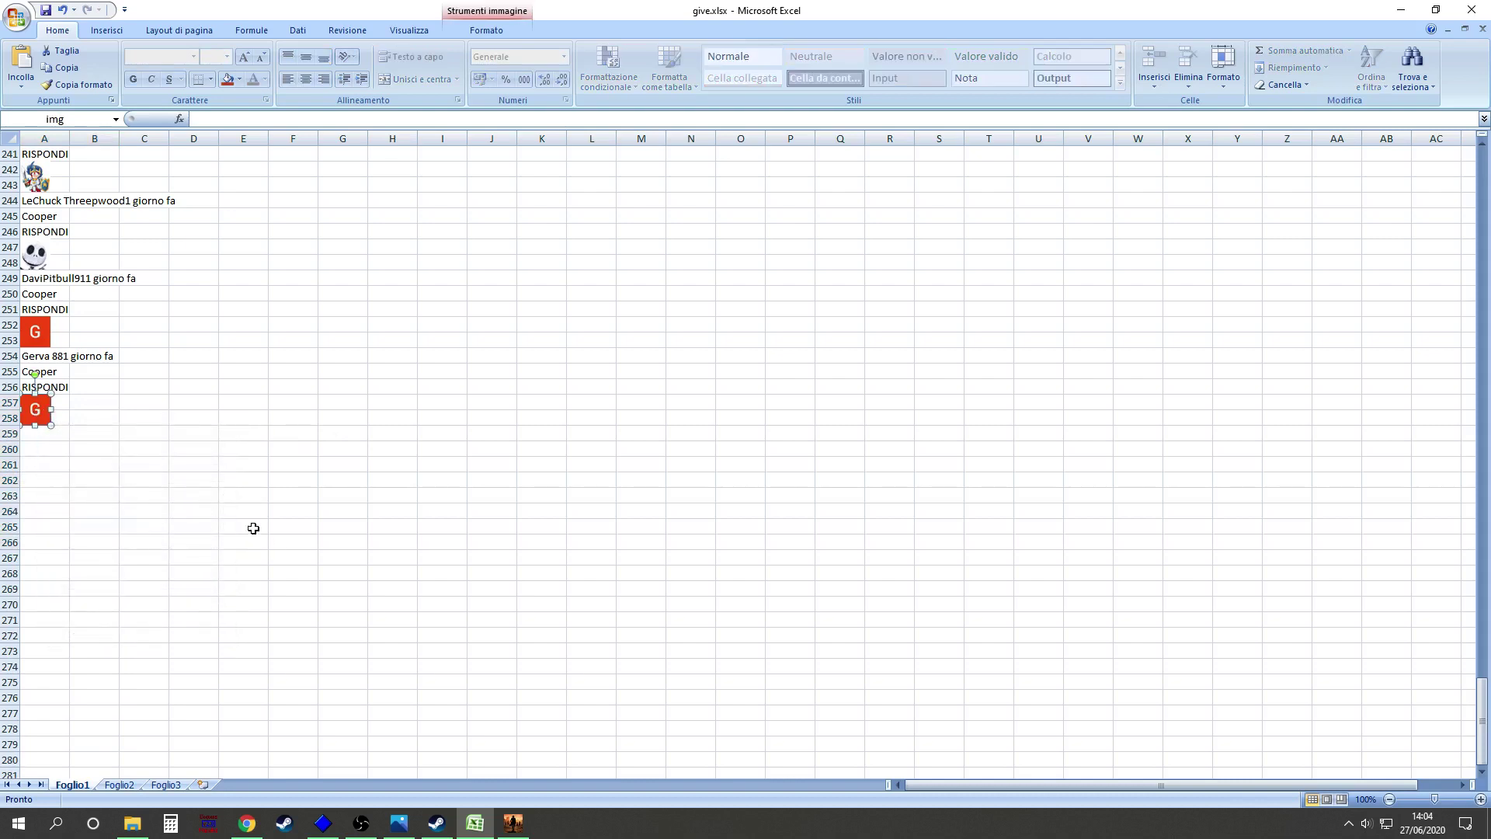
{"action": "key", "text": "Delete"}
{"action": "left_click", "coordinate": [309, 495]}
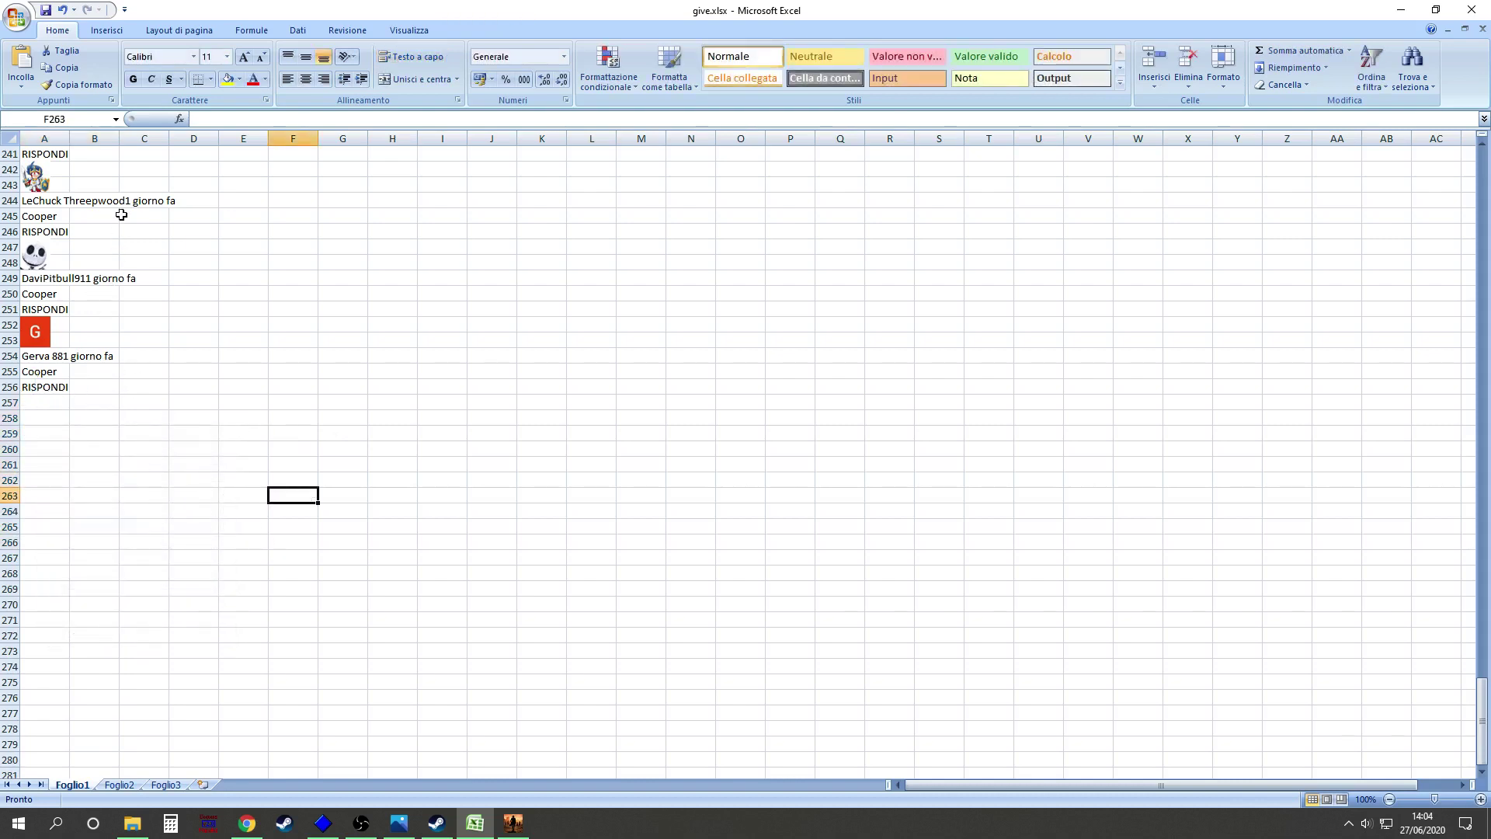
Select the whole of column A and turn on the data filter for it
{"action": "scroll", "coordinate": [121, 214], "scroll_direction": "up", "scroll_amount": 18}
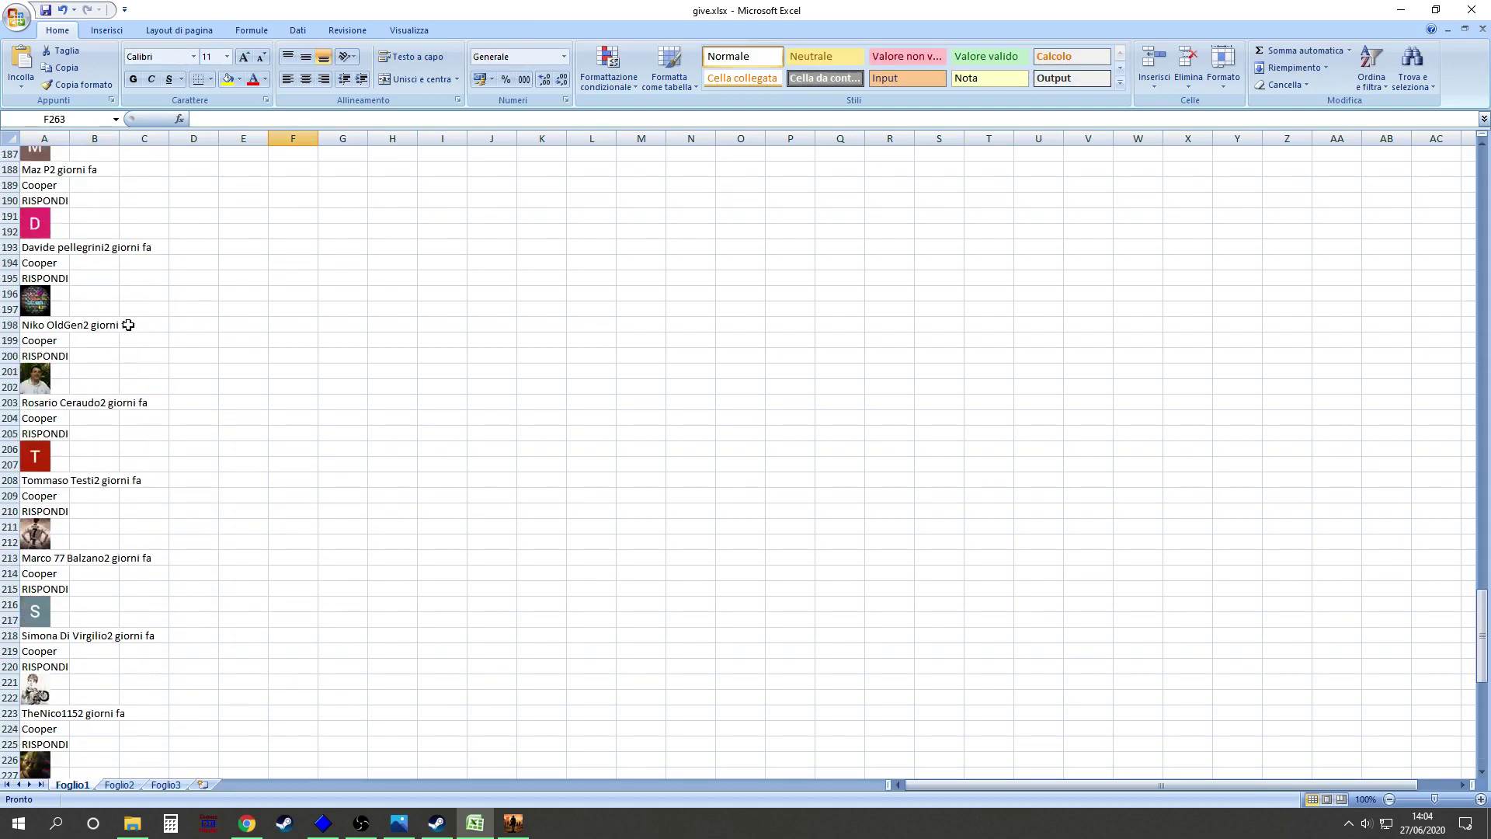
{"action": "scroll", "coordinate": [128, 325], "scroll_direction": "up", "scroll_amount": 20}
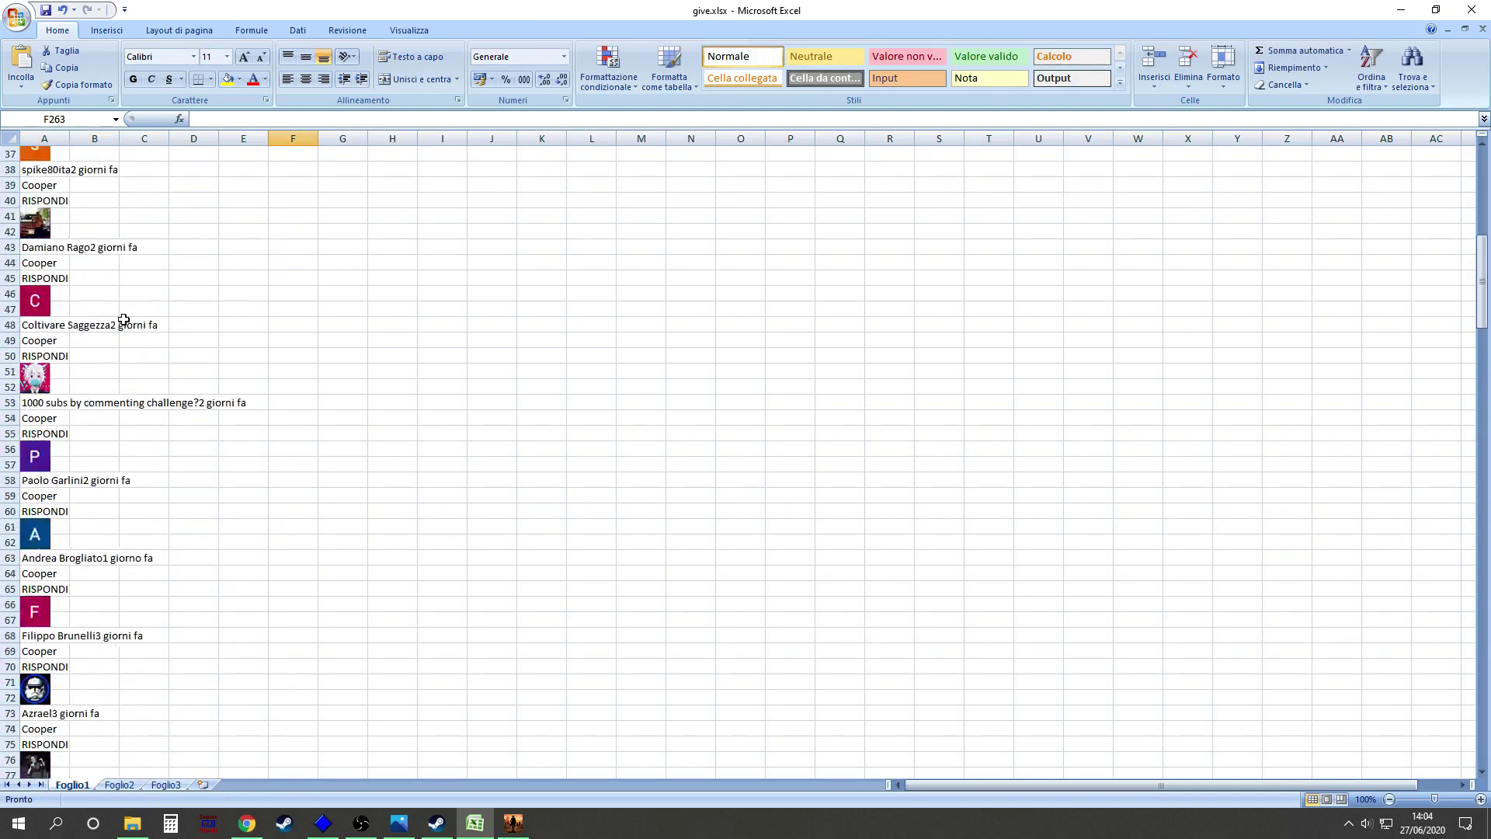
{"action": "scroll", "coordinate": [123, 320], "scroll_direction": "up", "scroll_amount": 12}
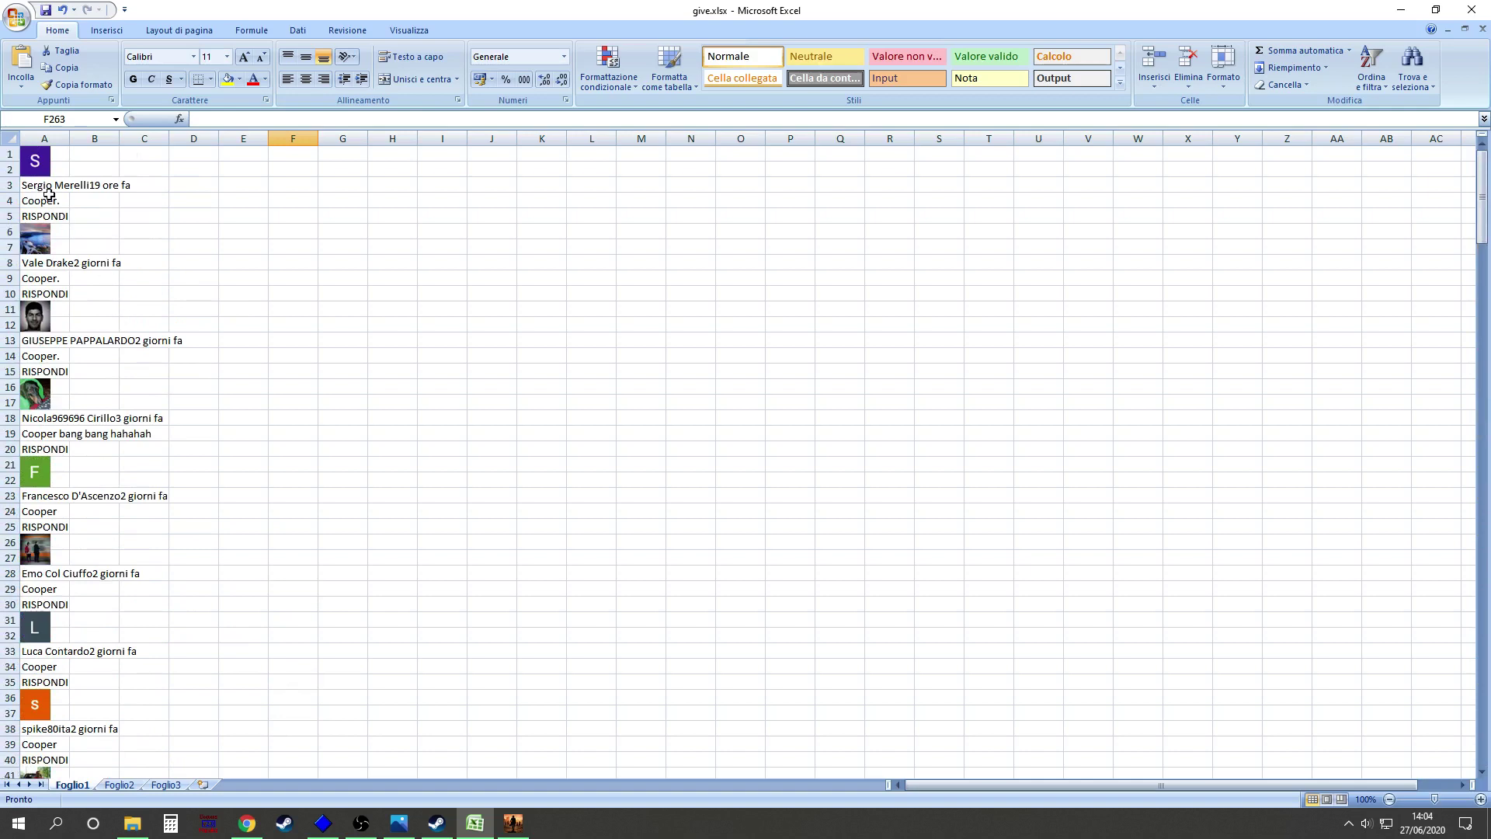
{"action": "left_click", "coordinate": [56, 136]}
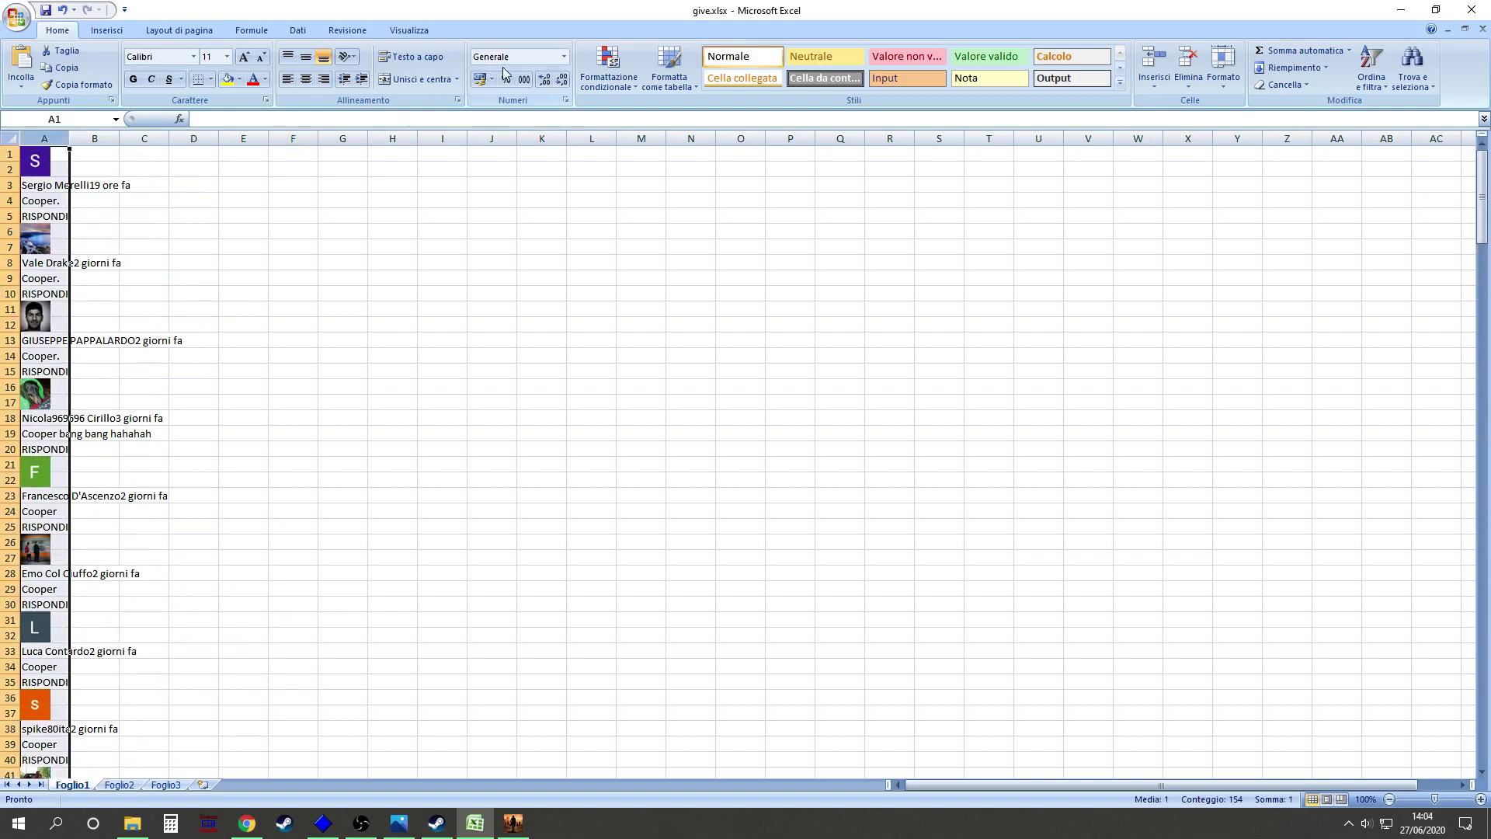
{"action": "left_click", "coordinate": [297, 30]}
{"action": "left_click", "coordinate": [439, 66]}
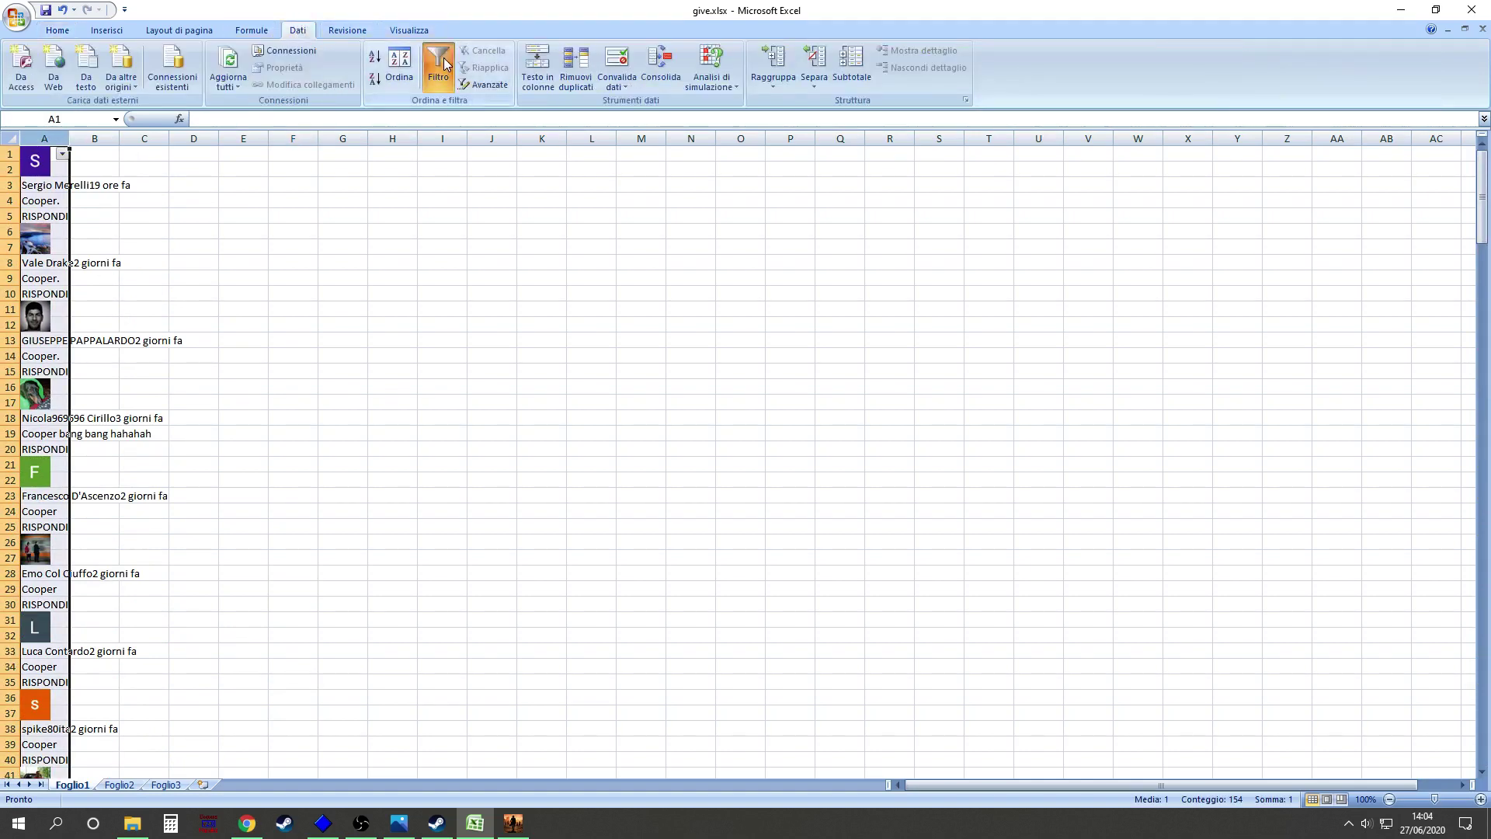
Try a custom text filter on column A for rows that contain "ora" AND contain "ore"
{"action": "left_click", "coordinate": [62, 155]}
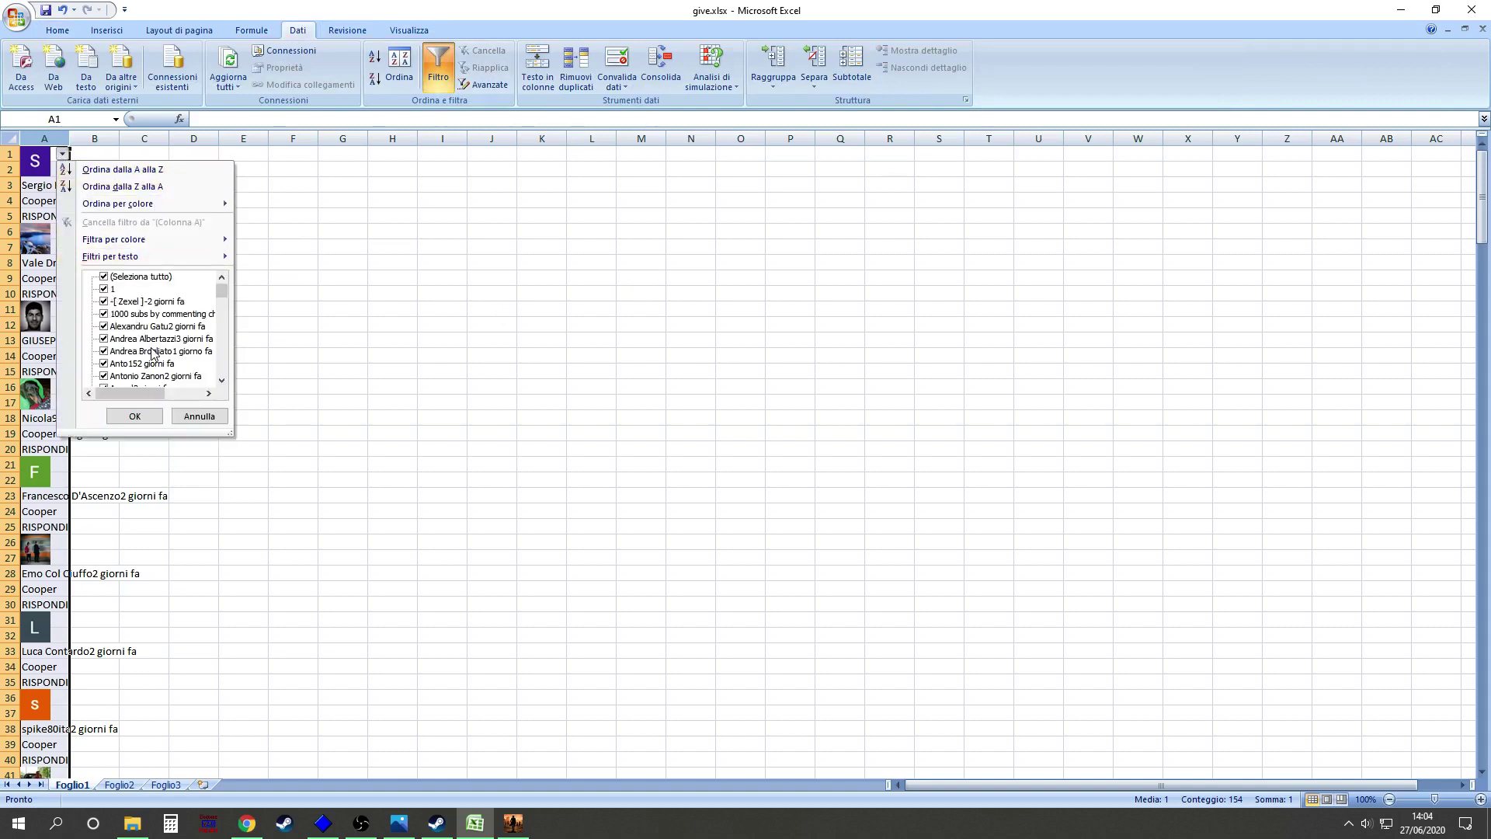
{"action": "scroll", "coordinate": [152, 353], "scroll_direction": "down", "scroll_amount": 8}
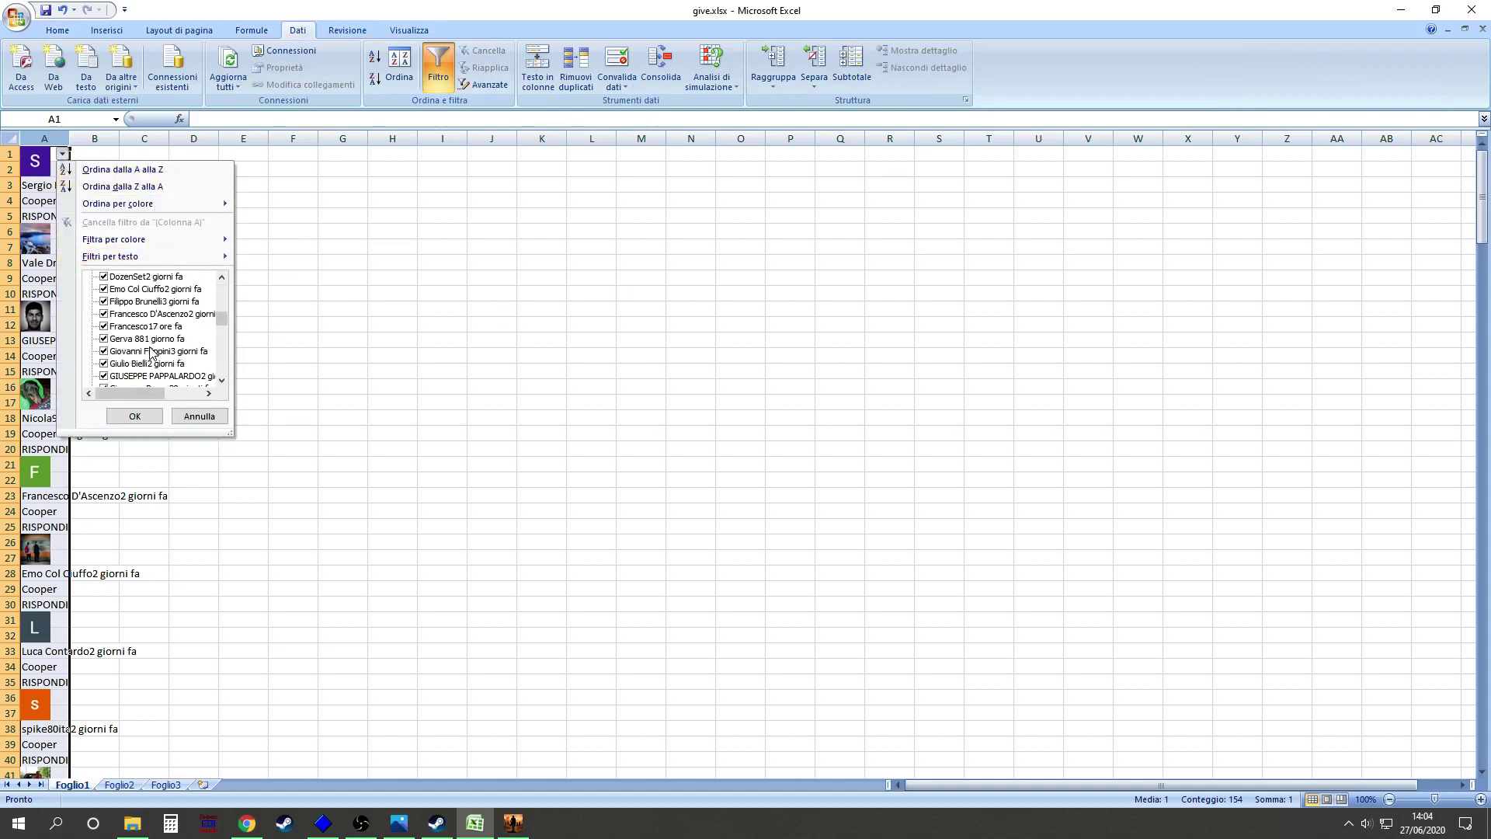
{"action": "scroll", "coordinate": [152, 353], "scroll_direction": "up", "scroll_amount": 8}
{"action": "mouse_move", "coordinate": [138, 258]}
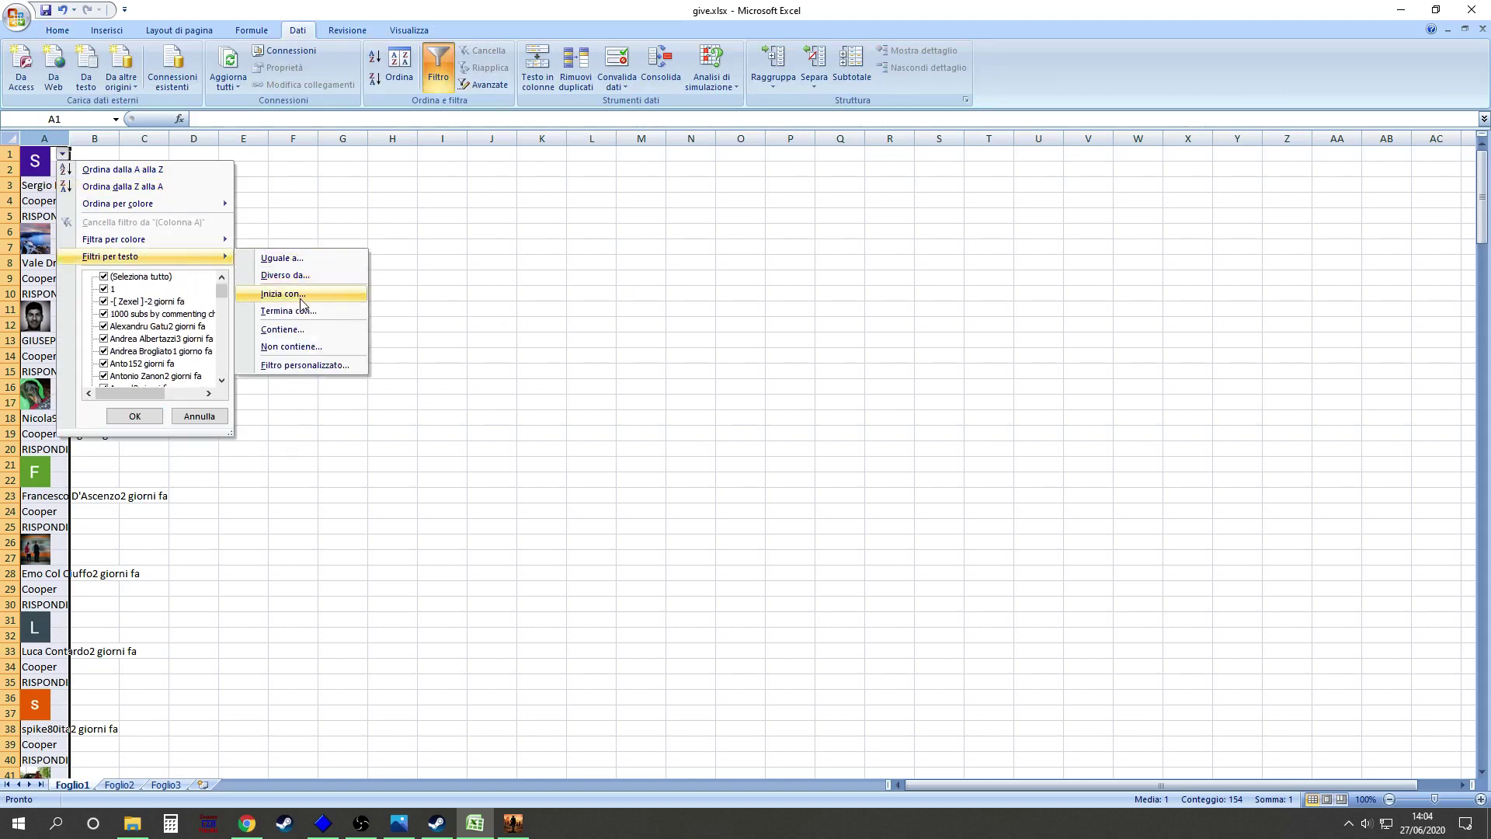
{"action": "left_click", "coordinate": [296, 329]}
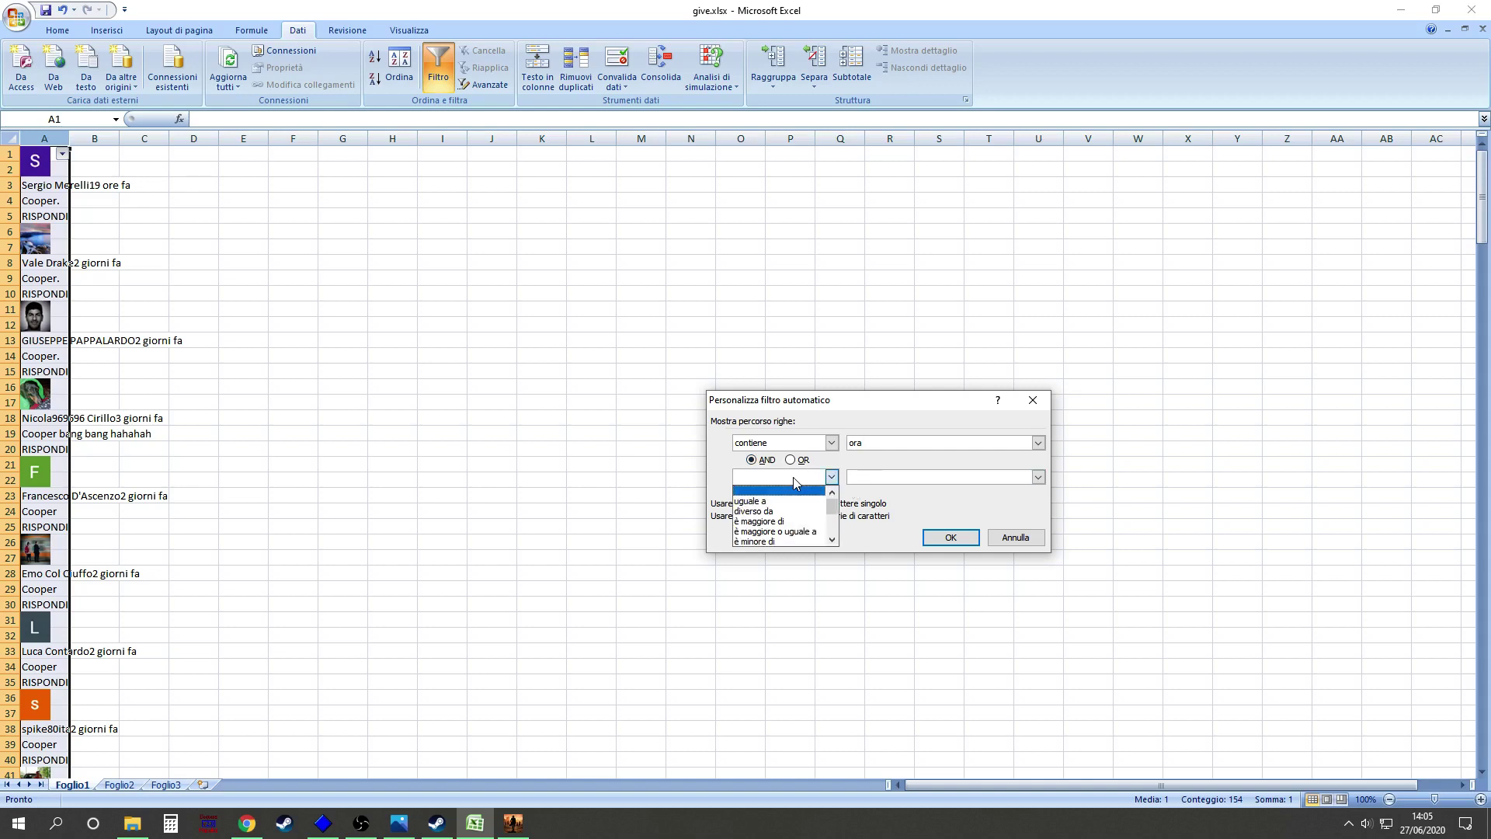
{"action": "left_click", "coordinate": [798, 479]}
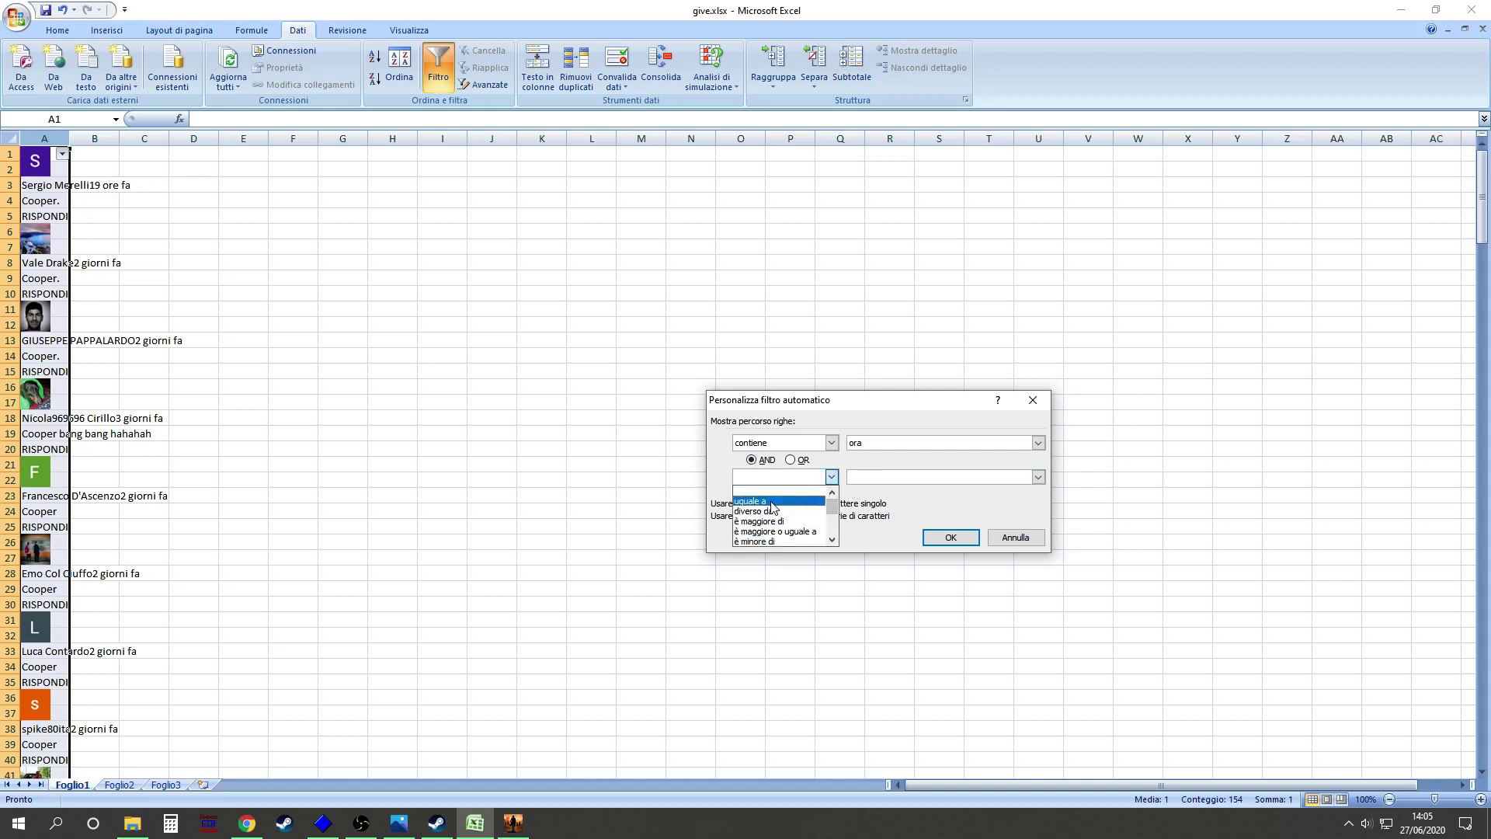
{"action": "scroll", "coordinate": [772, 512], "scroll_direction": "down", "scroll_amount": 1}
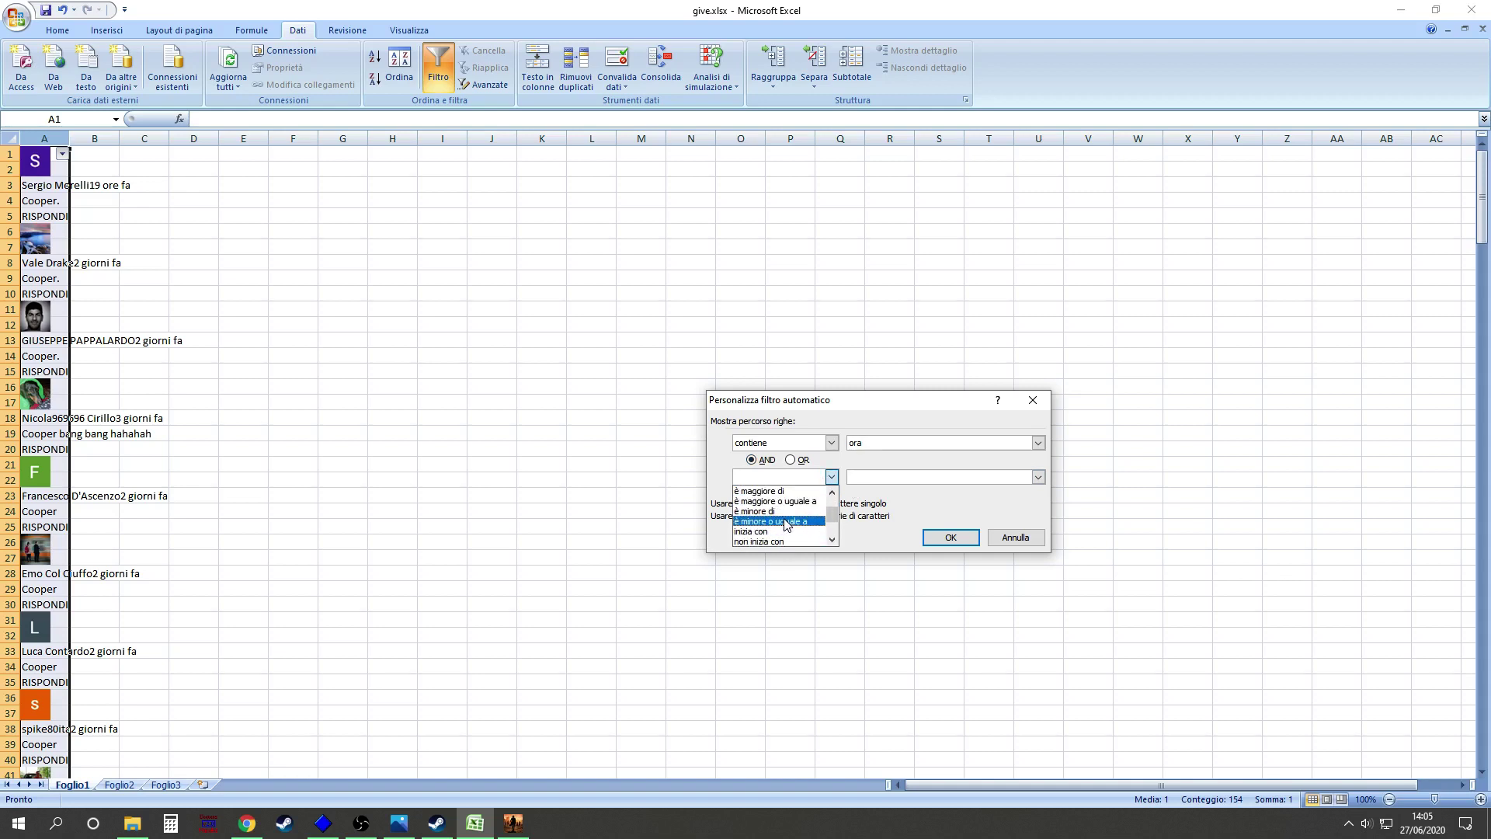
{"action": "scroll", "coordinate": [775, 533], "scroll_direction": "down", "scroll_amount": 1}
{"action": "left_click", "coordinate": [773, 534]}
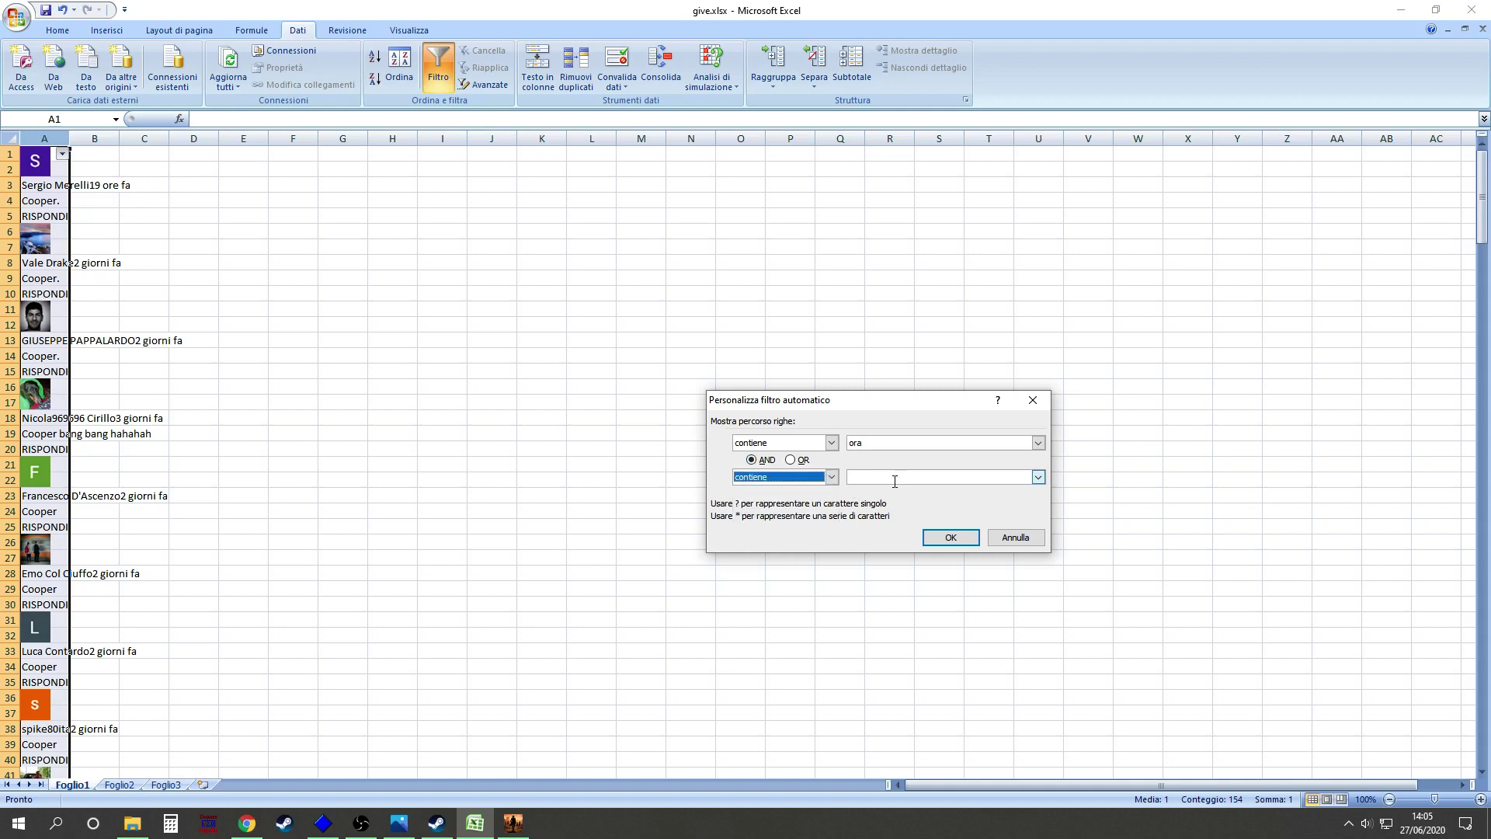
{"action": "left_click", "coordinate": [895, 480]}
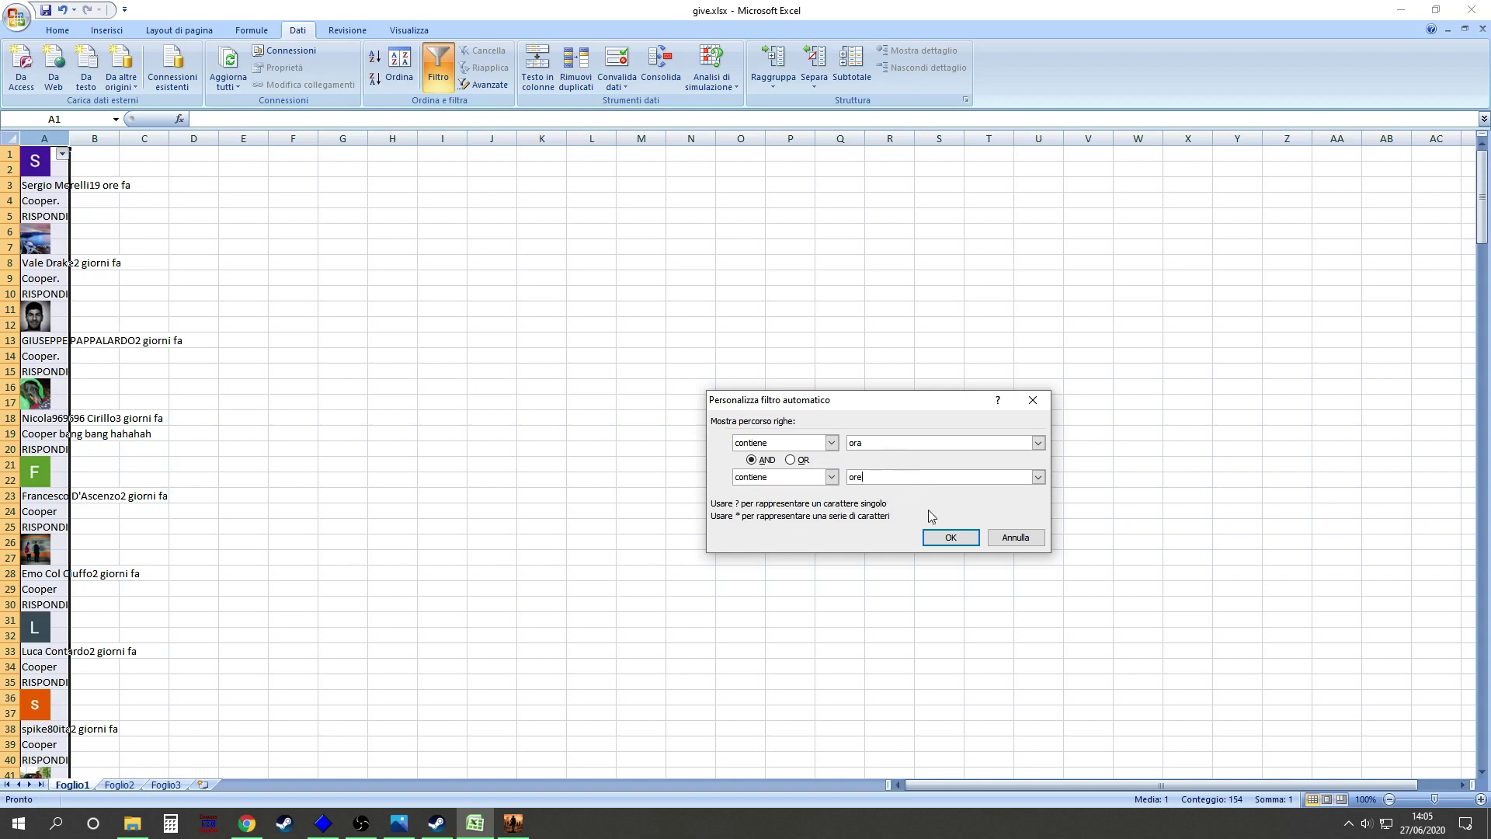
{"action": "left_click", "coordinate": [957, 543]}
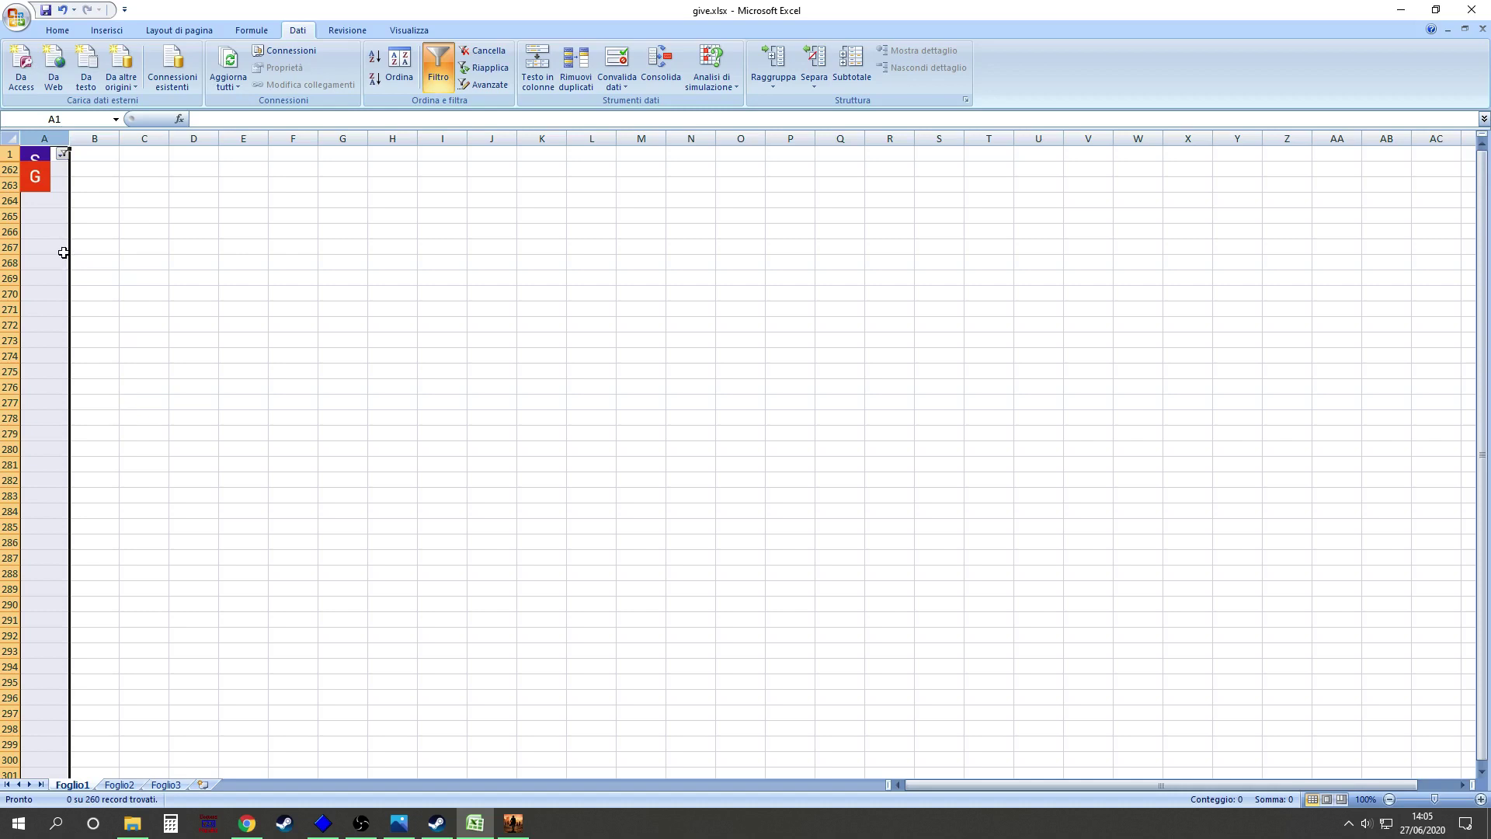
Remove the text filter from column A by selecting all values again
{"action": "left_click", "coordinate": [63, 154]}
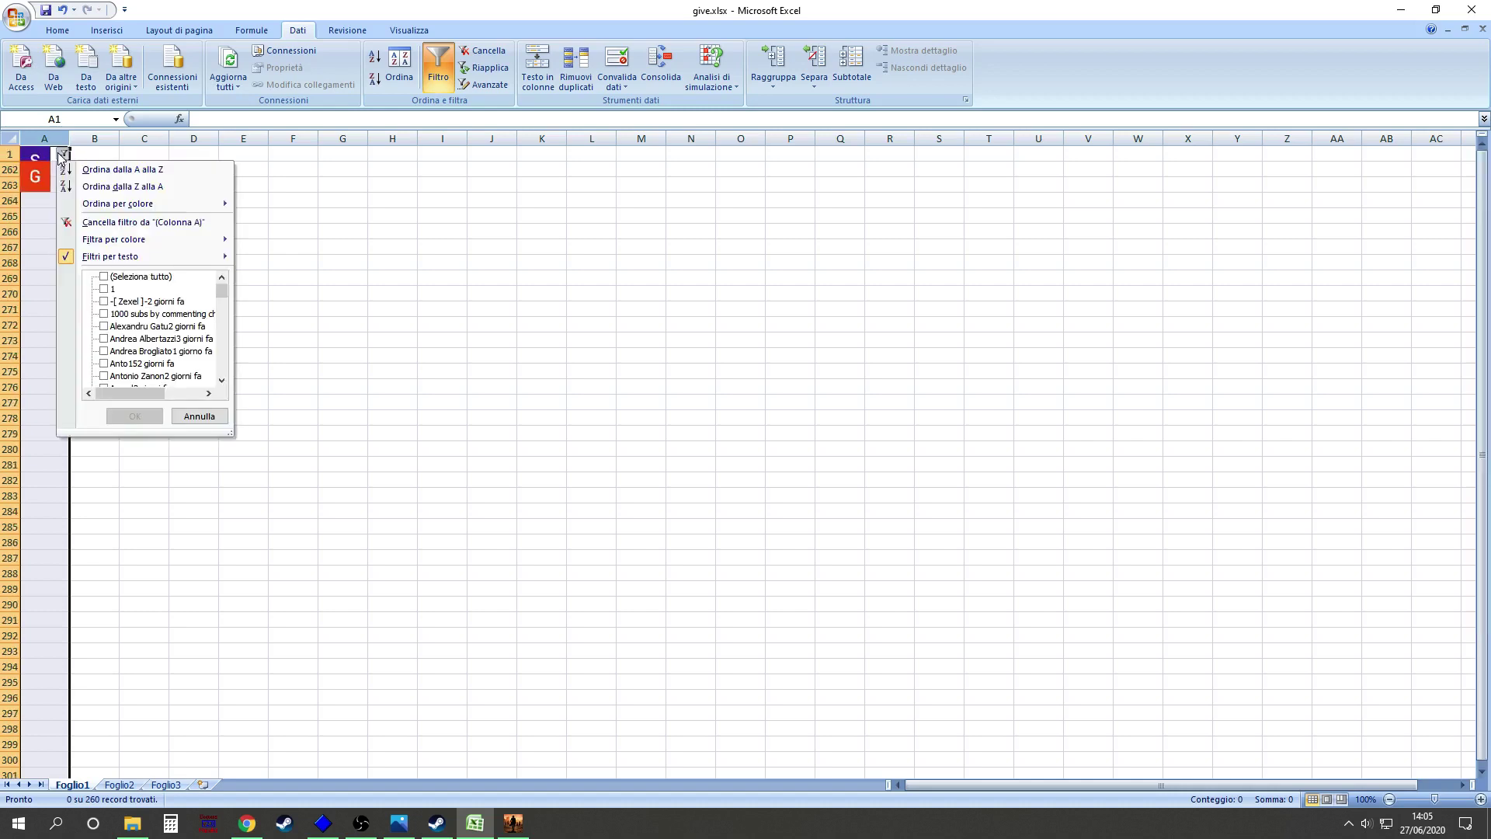
{"action": "left_click", "coordinate": [105, 277]}
{"action": "left_click", "coordinate": [134, 416]}
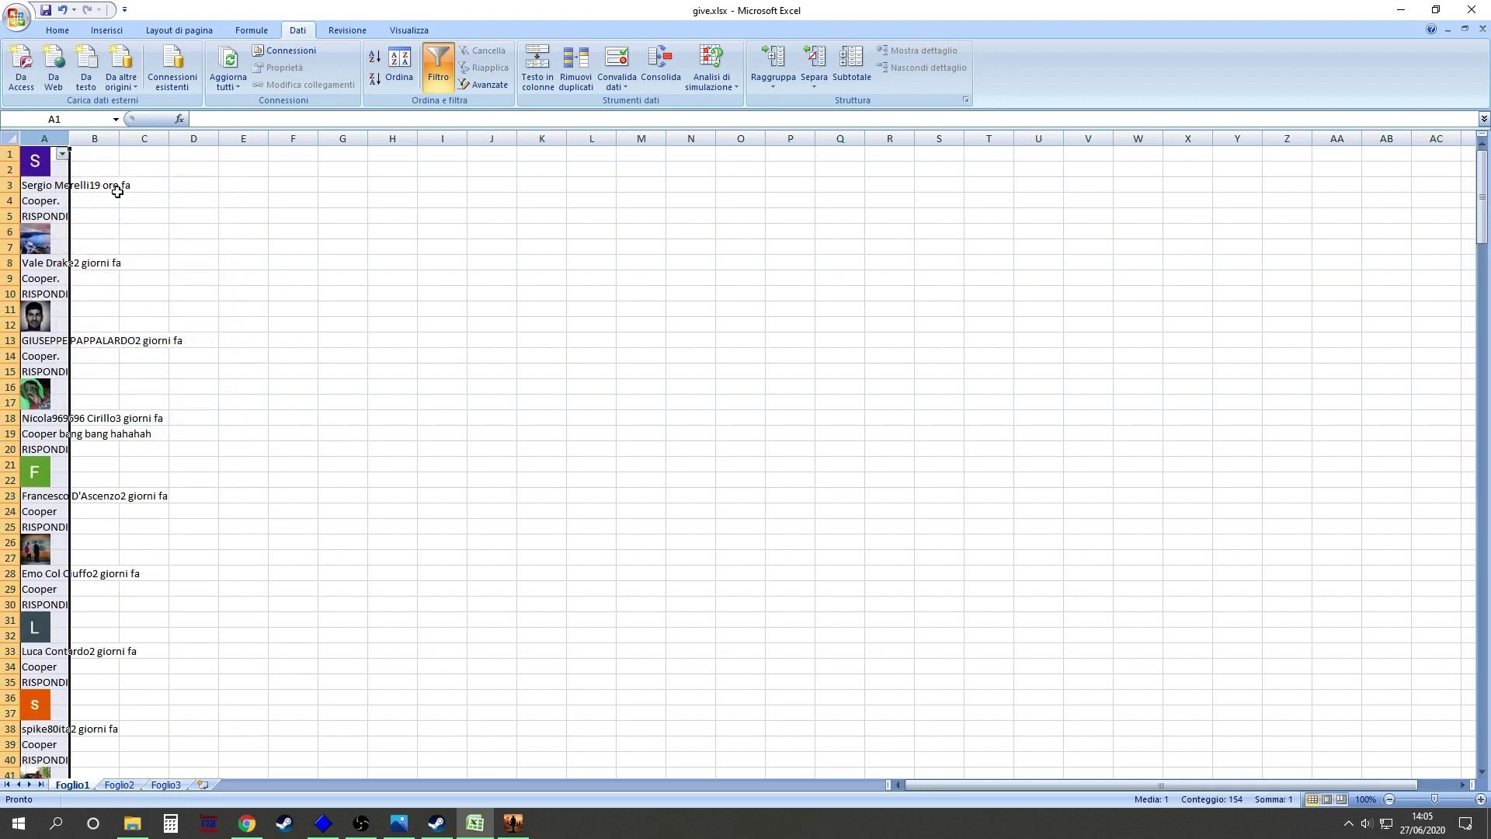
{"action": "left_click", "coordinate": [62, 155]}
{"action": "mouse_move", "coordinate": [128, 263]}
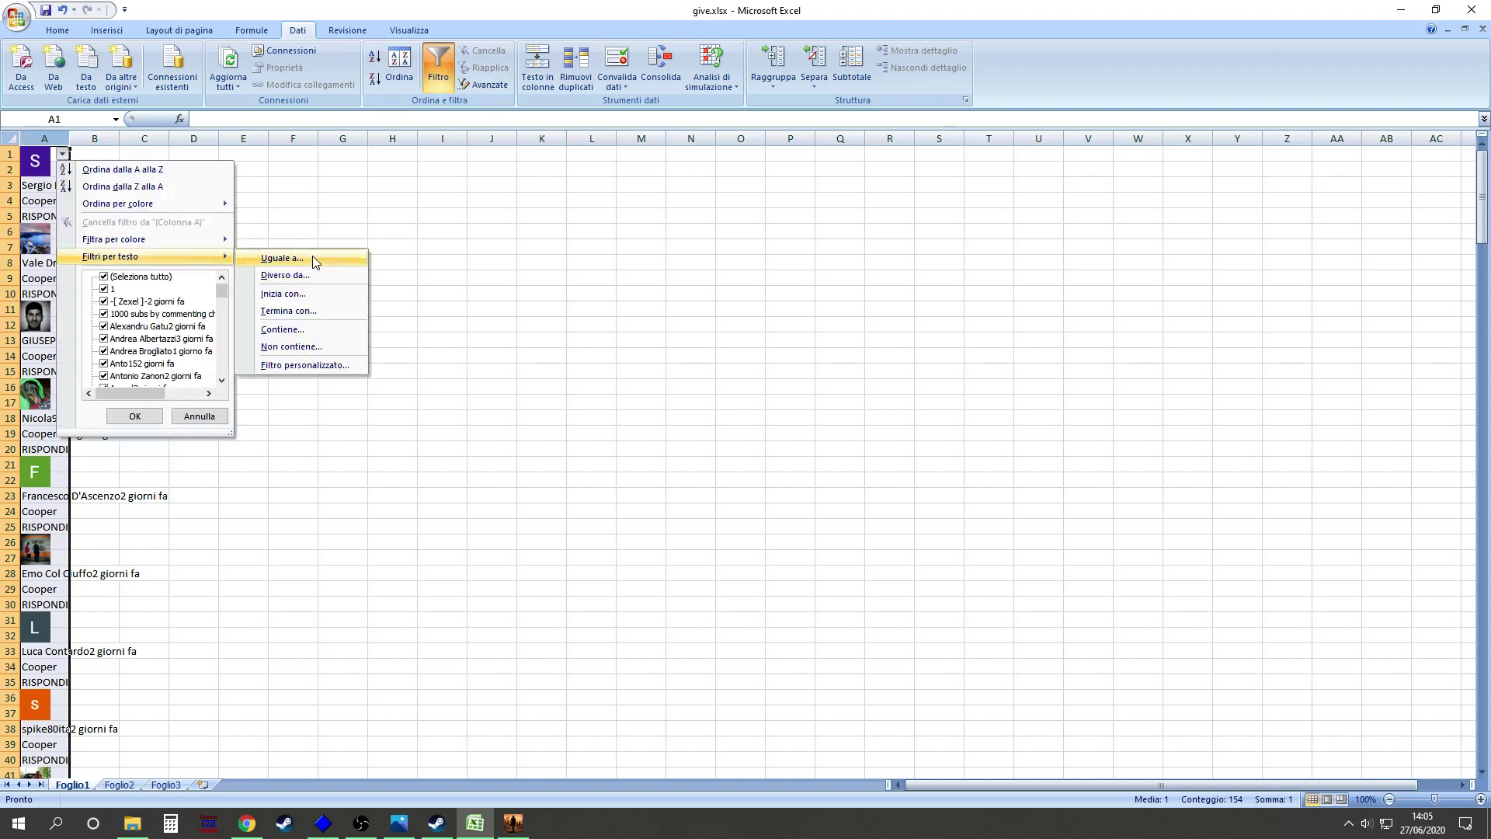
{"action": "left_click", "coordinate": [199, 416]}
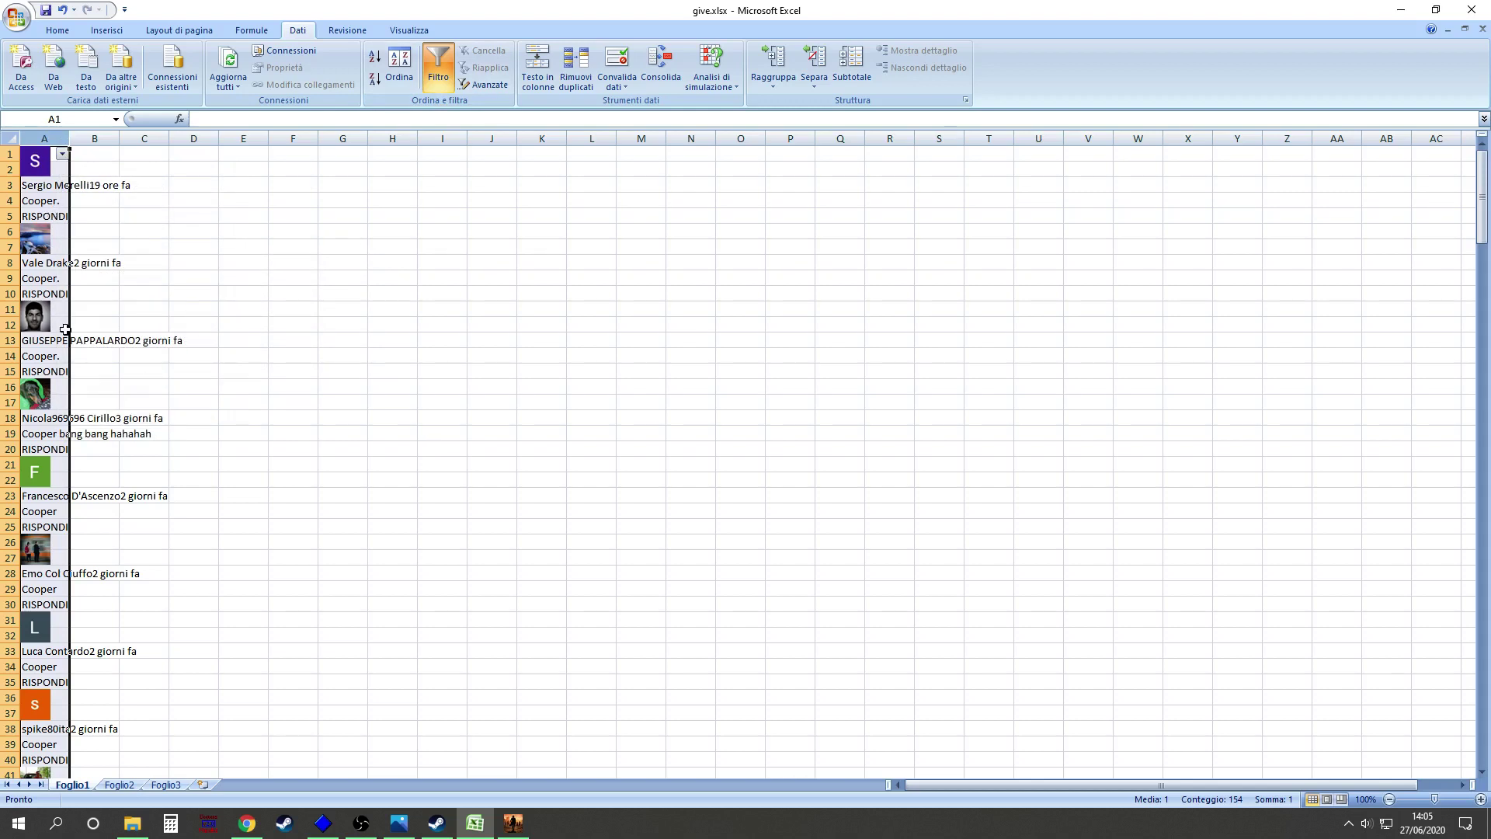
{"action": "scroll", "coordinate": [66, 340], "scroll_direction": "down", "scroll_amount": 15}
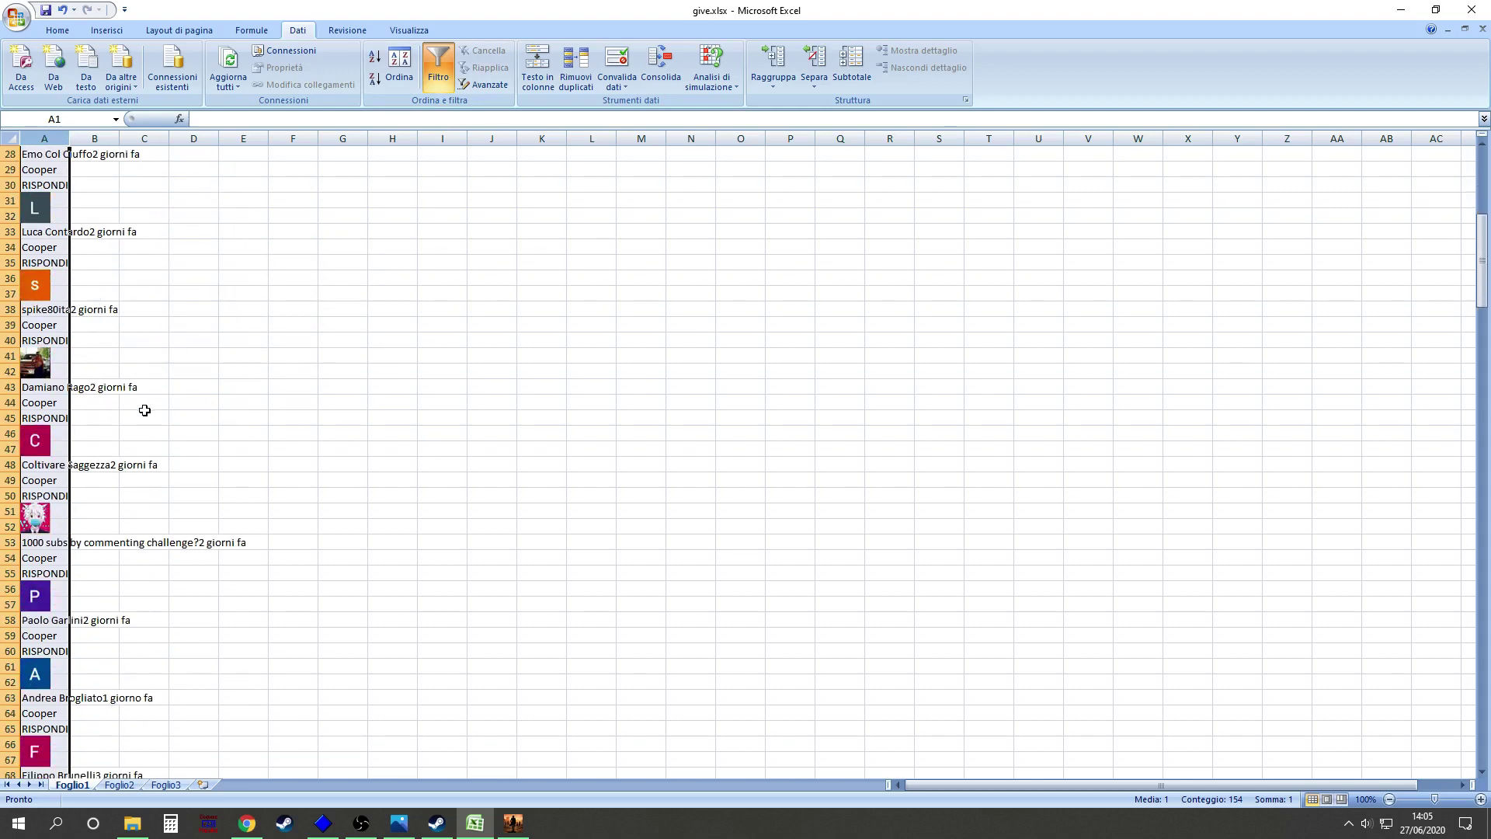
{"action": "scroll", "coordinate": [135, 413], "scroll_direction": "down", "scroll_amount": 9}
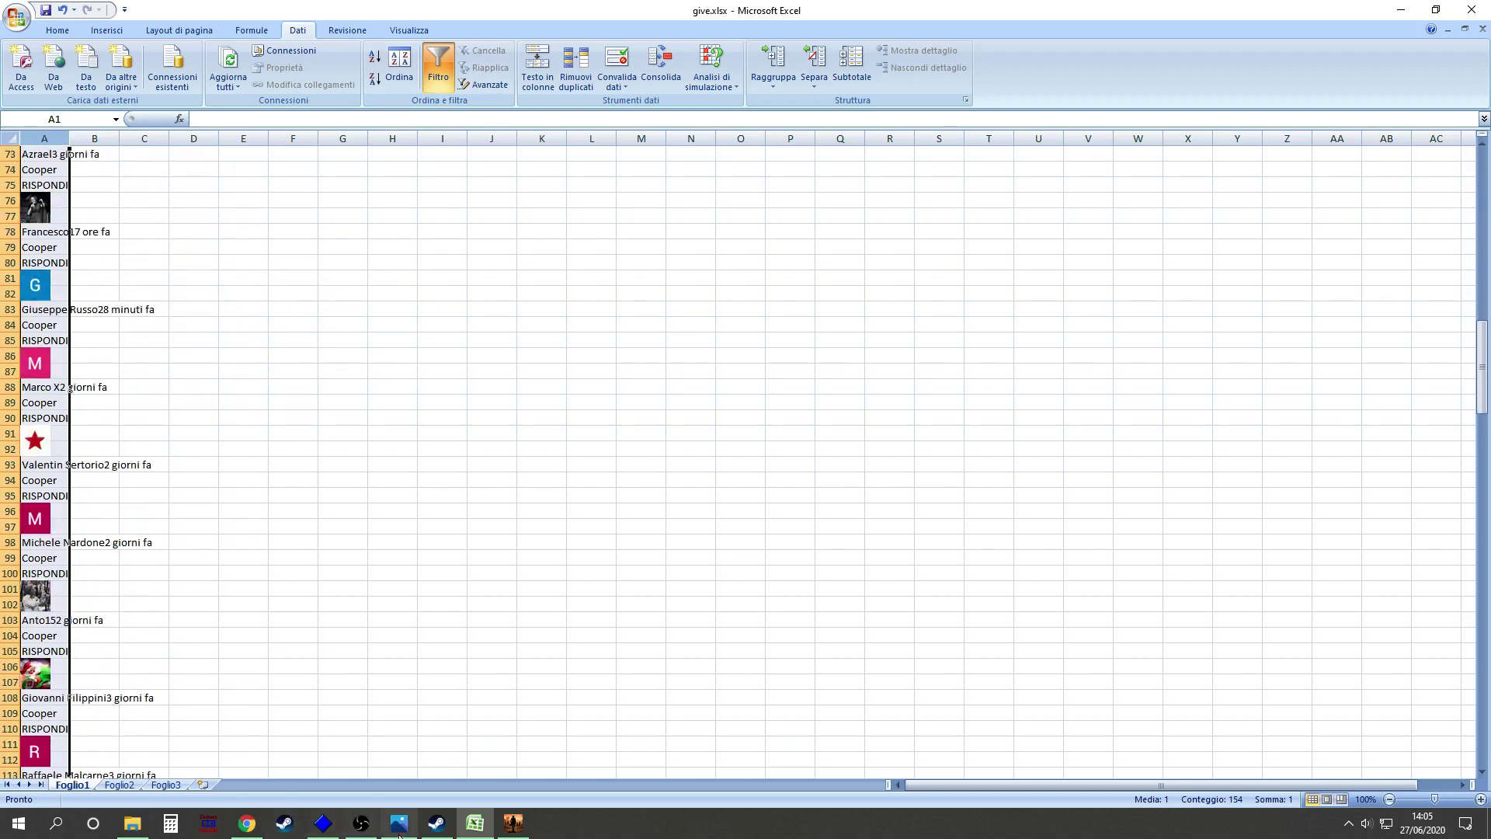
Switch to the YouTube video page in Chrome and review its comments from the first "Cooper" entry to the last comment
{"action": "left_click", "coordinate": [247, 824]}
{"action": "scroll", "coordinate": [602, 431], "scroll_direction": "up", "scroll_amount": 20}
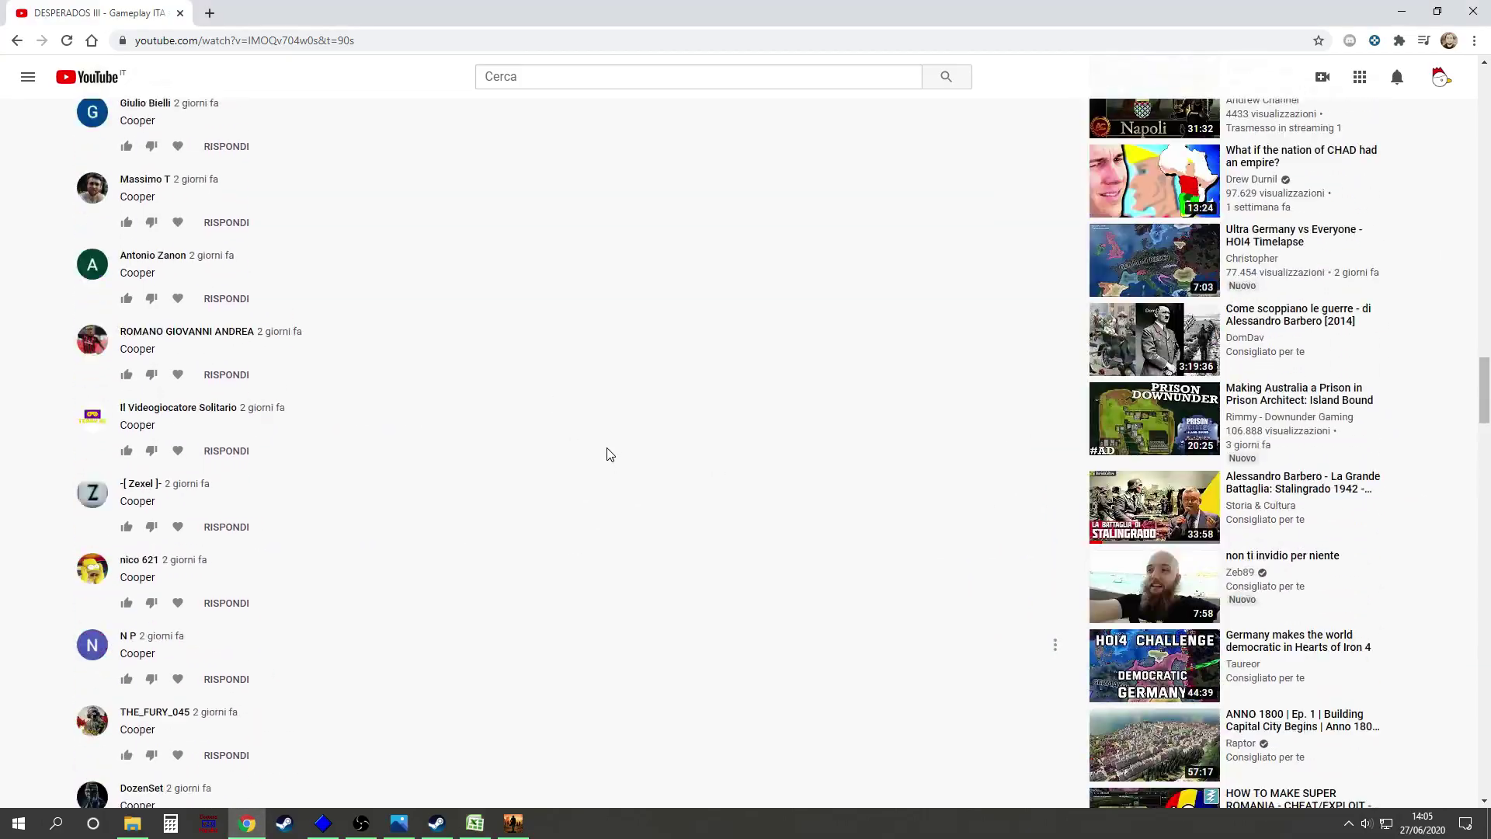
{"action": "scroll", "coordinate": [602, 430], "scroll_direction": "up", "scroll_amount": 20}
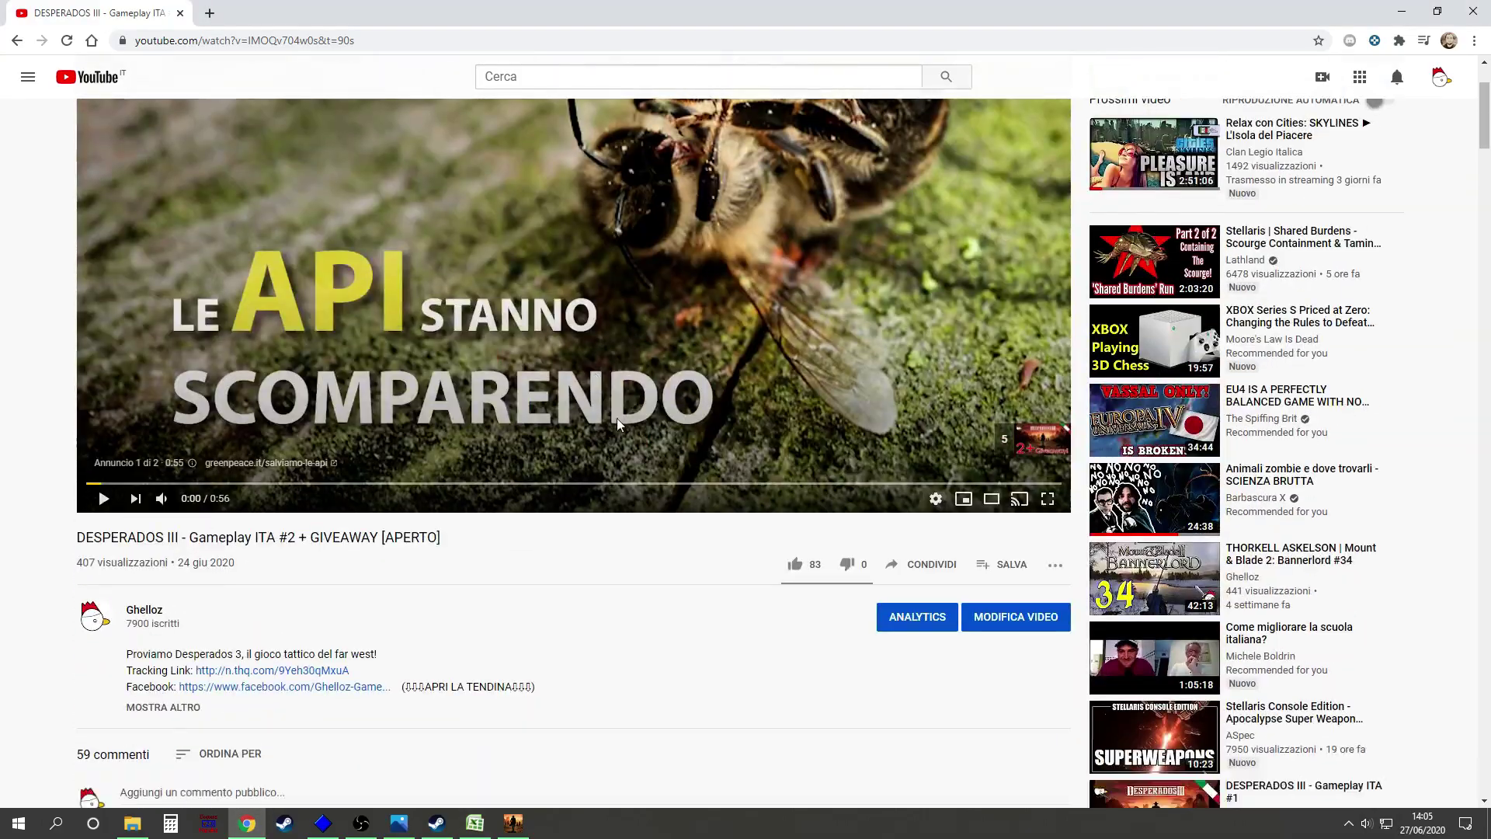
{"action": "scroll", "coordinate": [400, 699], "scroll_direction": "down", "scroll_amount": 20}
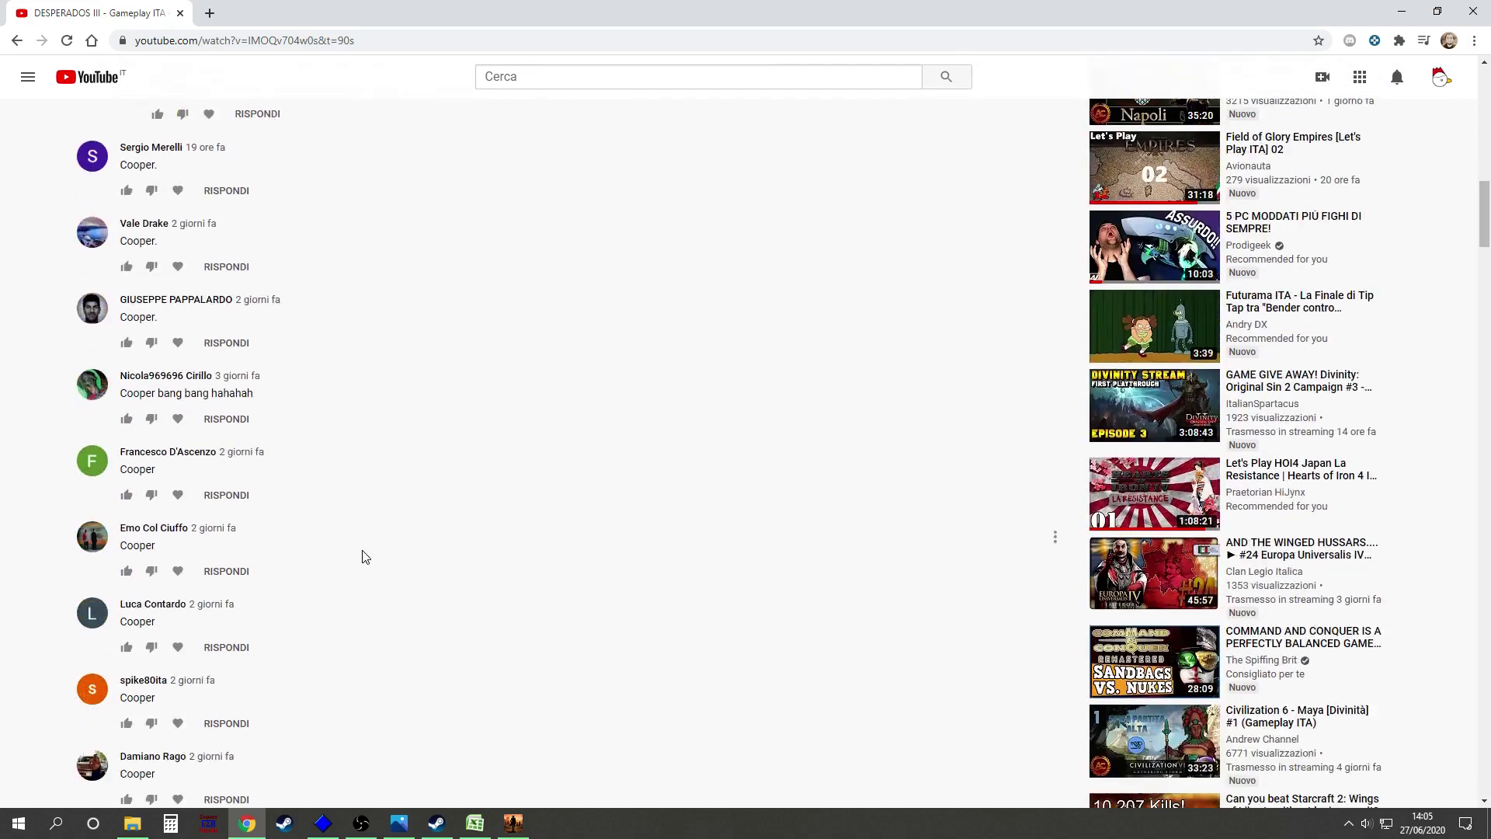
{"action": "scroll", "coordinate": [324, 496], "scroll_direction": "down", "scroll_amount": 9}
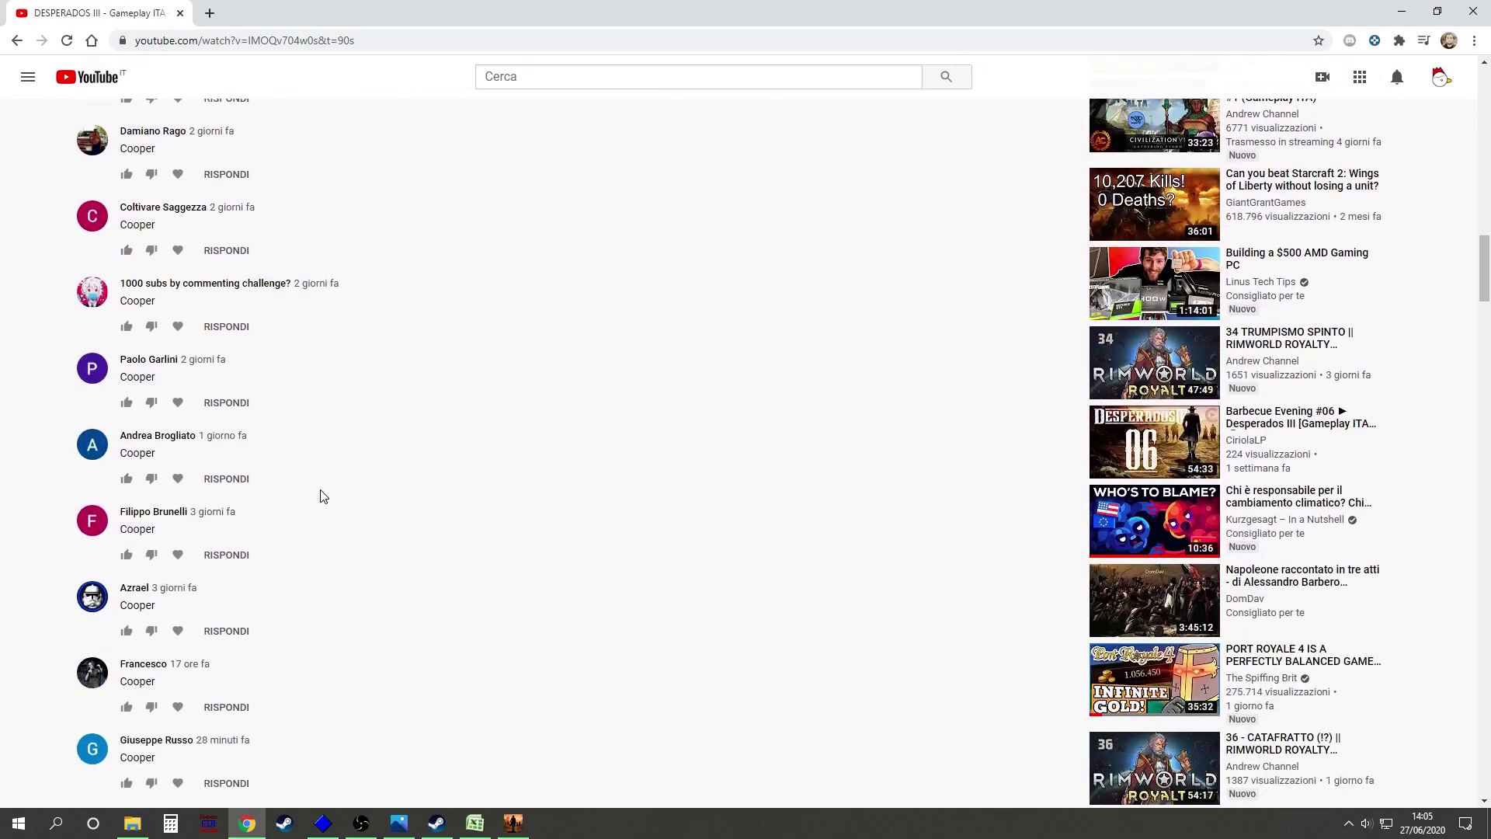
{"action": "scroll", "coordinate": [324, 496], "scroll_direction": "down", "scroll_amount": 11}
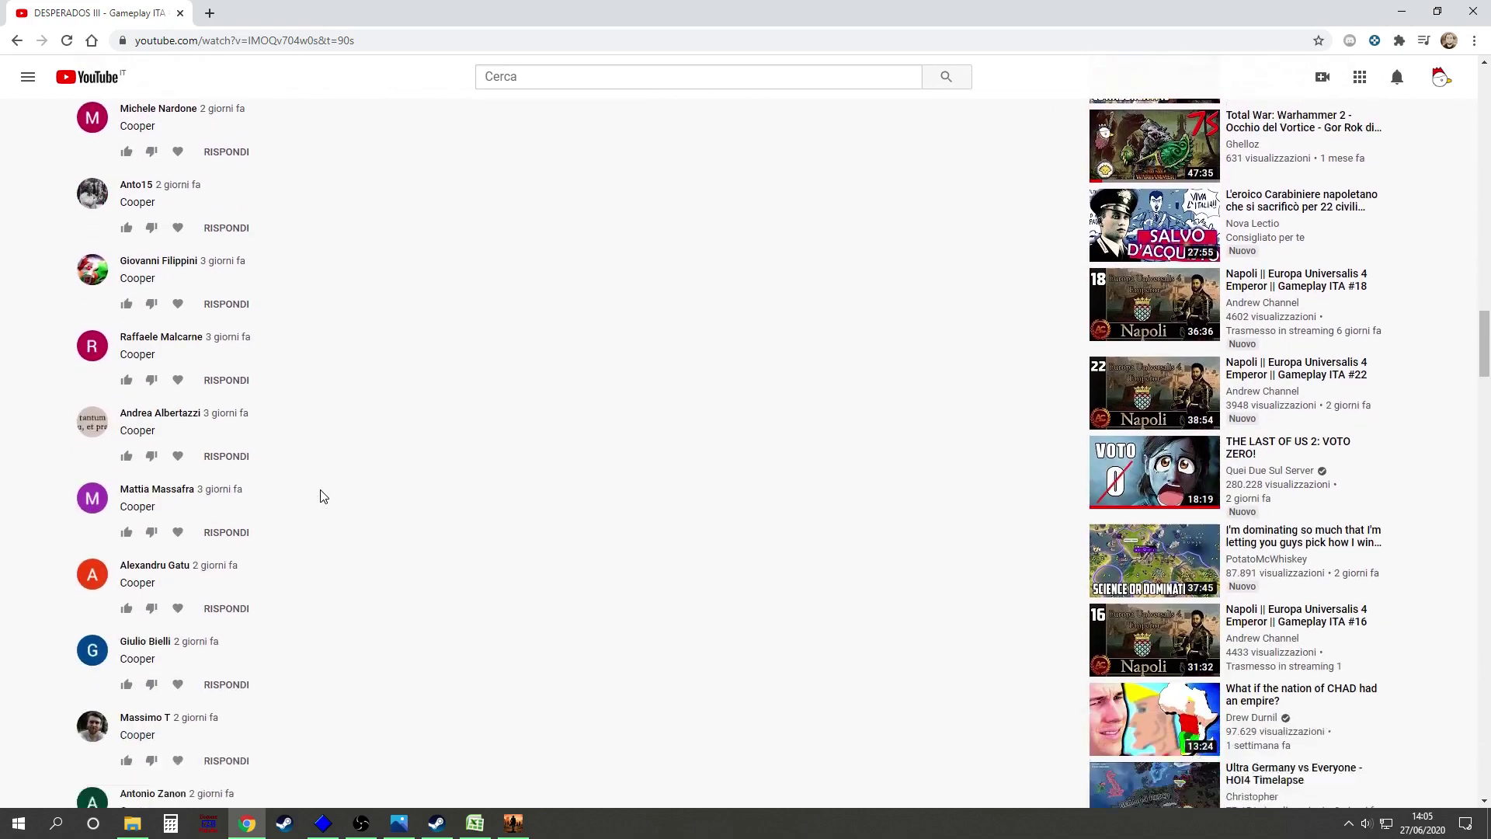
{"action": "scroll", "coordinate": [324, 496], "scroll_direction": "down", "scroll_amount": 11}
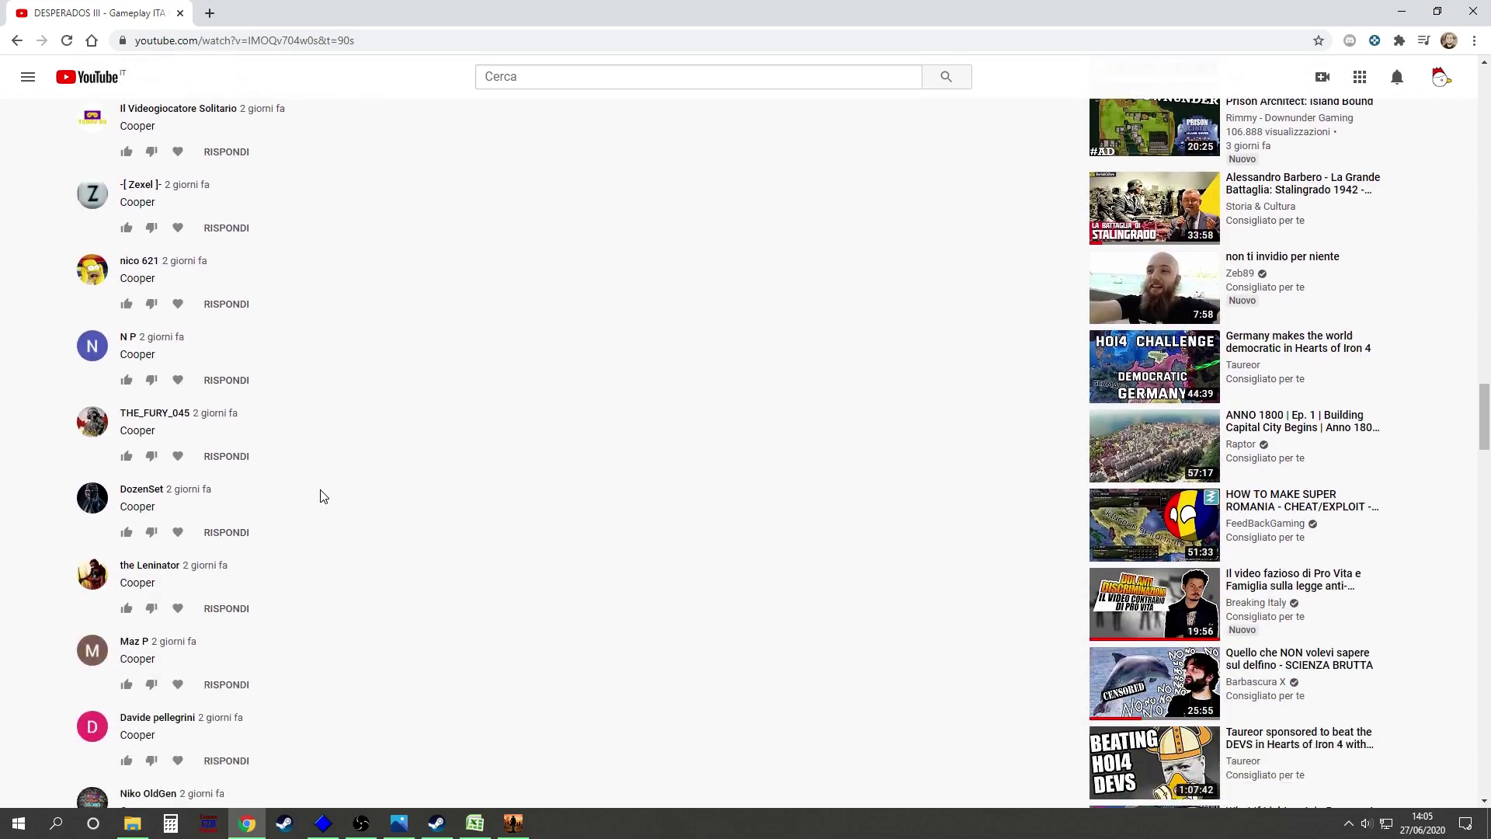
{"action": "scroll", "coordinate": [324, 496], "scroll_direction": "down", "scroll_amount": 5}
{"action": "scroll", "coordinate": [324, 496], "scroll_direction": "down", "scroll_amount": 2}
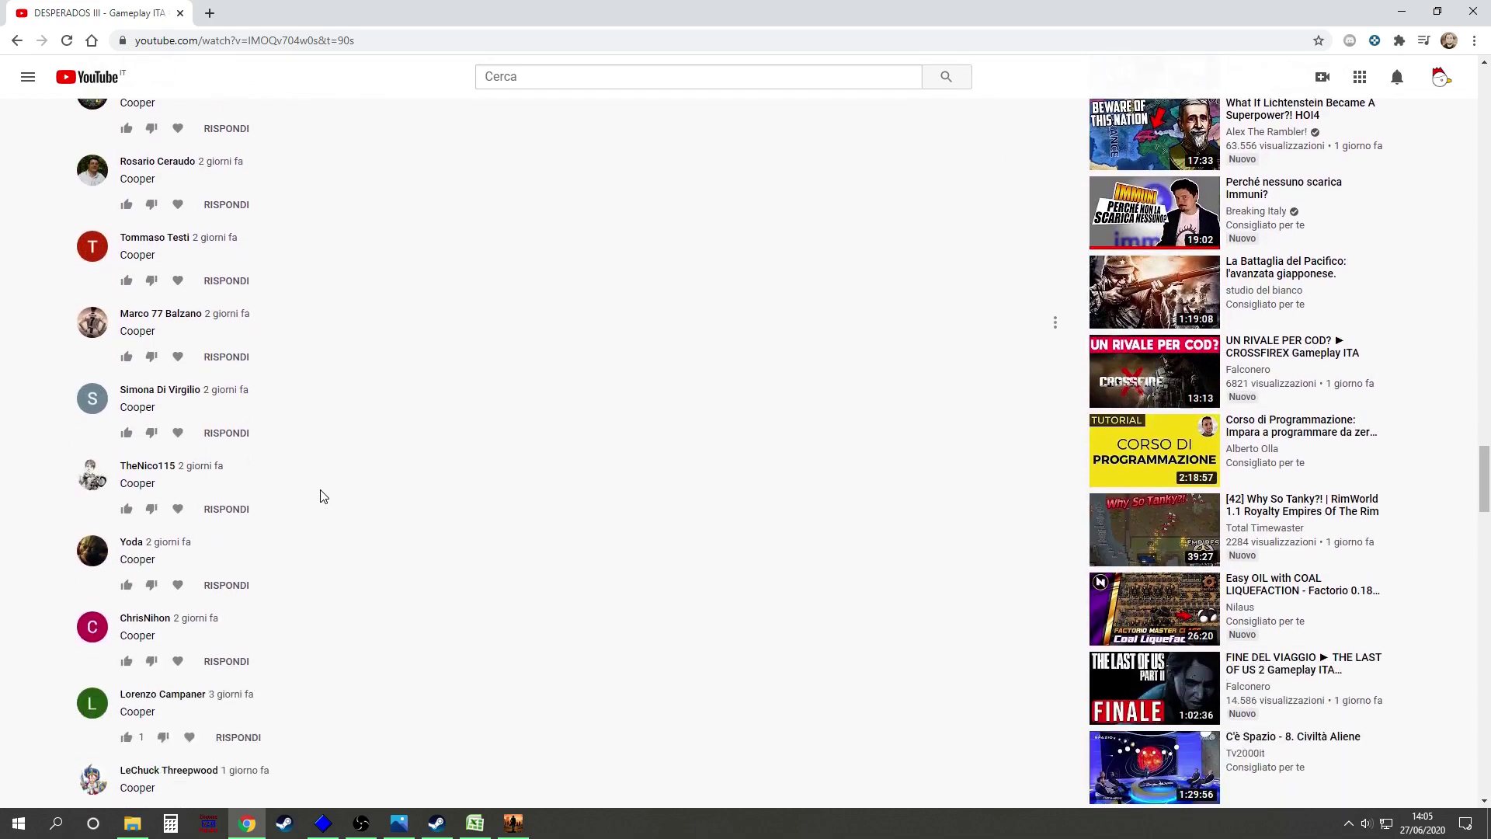
{"action": "scroll", "coordinate": [324, 496], "scroll_direction": "up", "scroll_amount": 6}
{"action": "scroll", "coordinate": [323, 496], "scroll_direction": "up", "scroll_amount": 20}
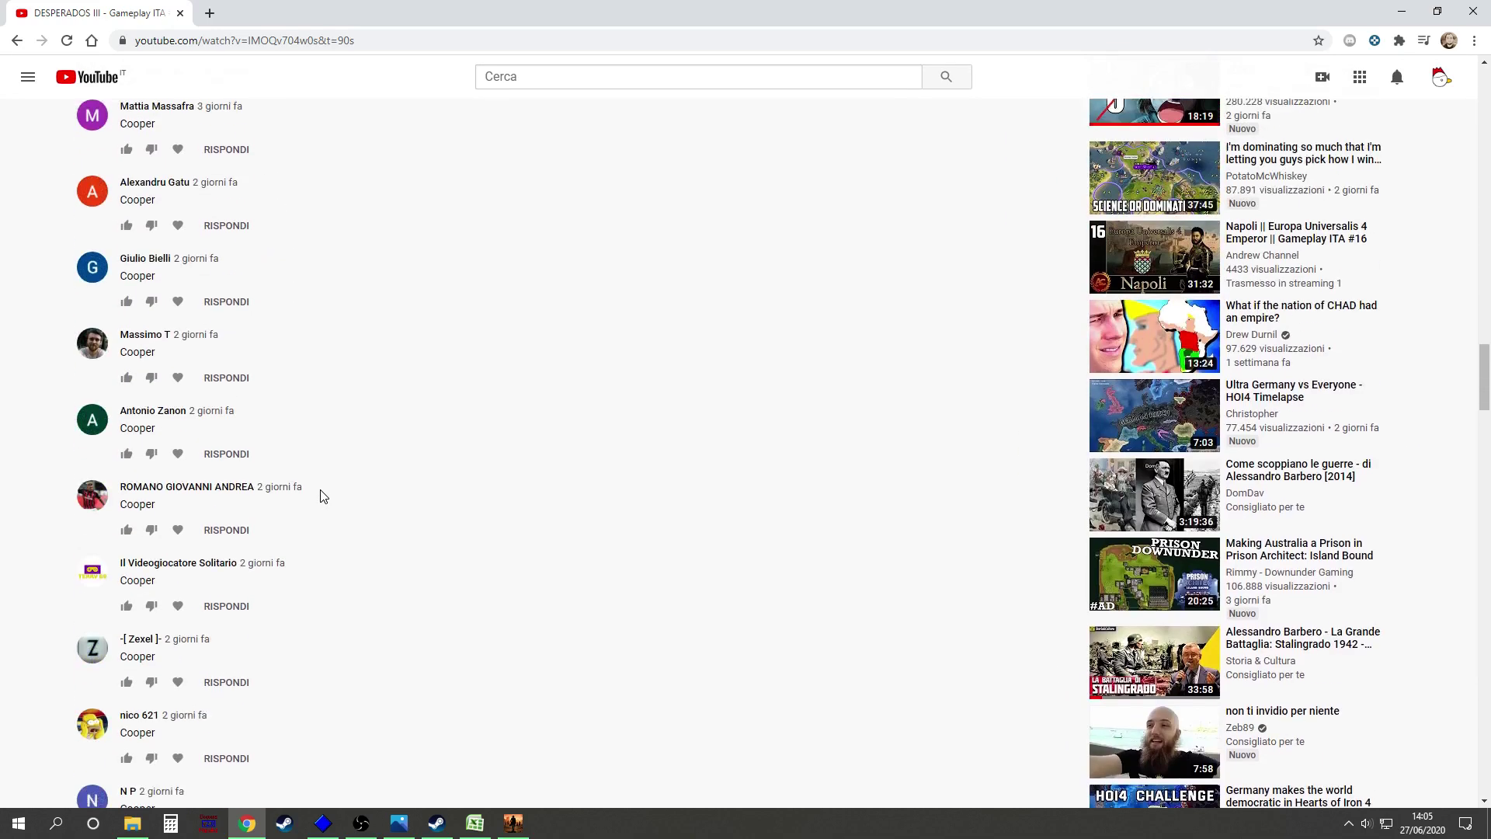
{"action": "scroll", "coordinate": [324, 496], "scroll_direction": "down", "scroll_amount": 20}
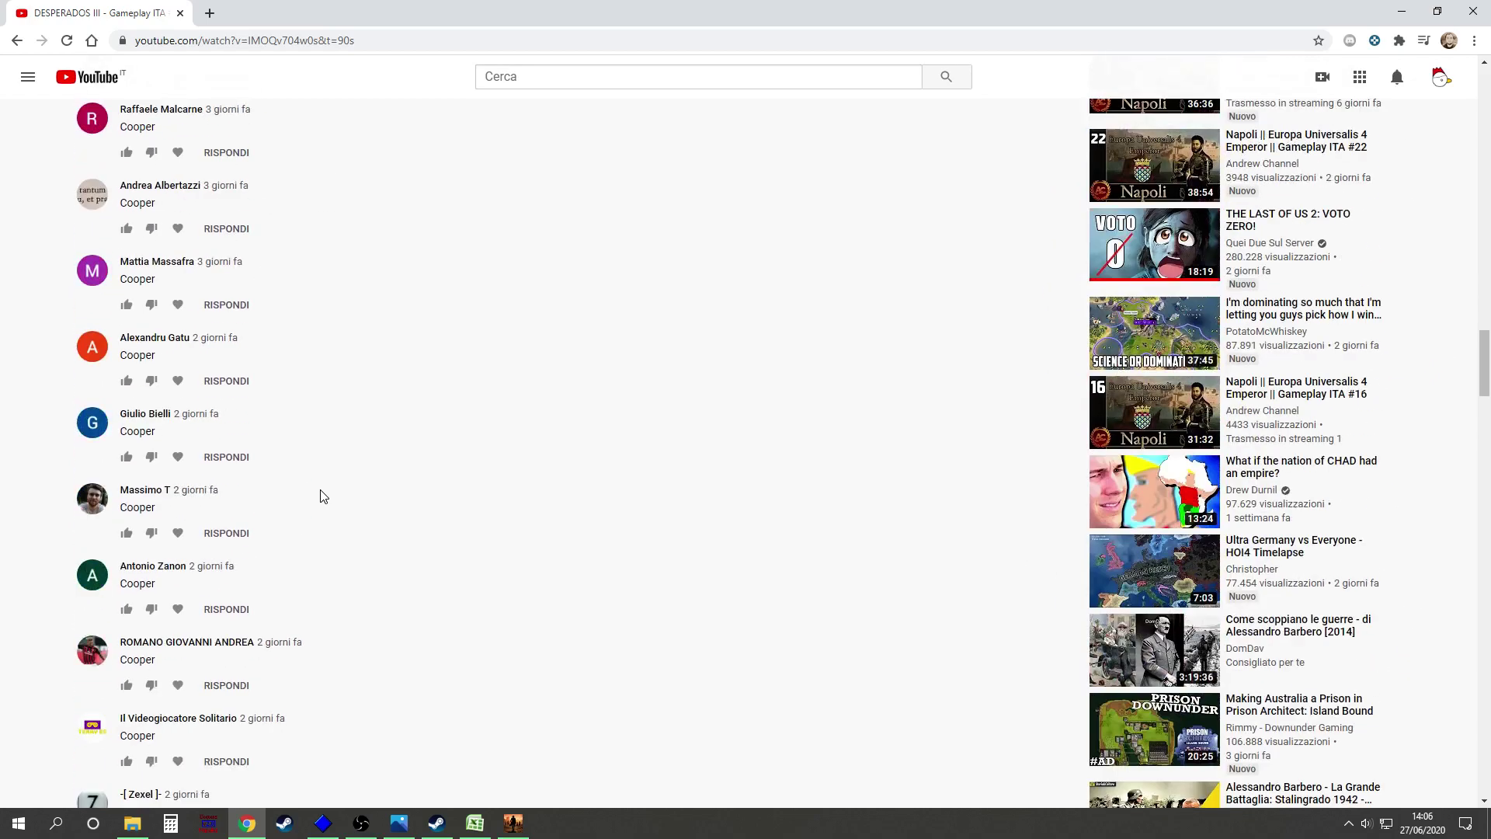
{"action": "scroll", "coordinate": [322, 494], "scroll_direction": "down", "scroll_amount": 5}
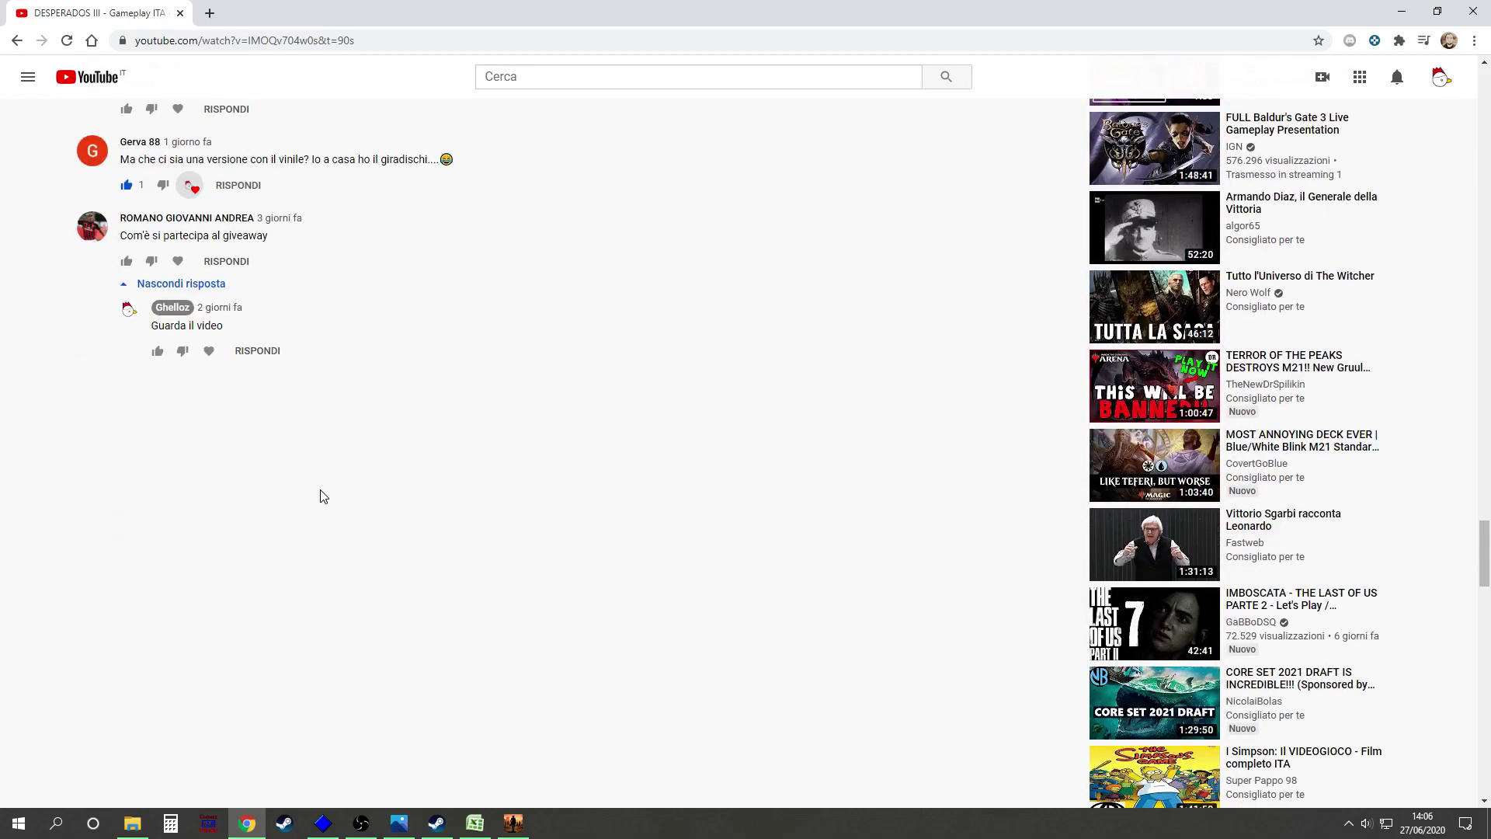
{"action": "scroll", "coordinate": [321, 494], "scroll_direction": "up", "scroll_amount": 5}
Return to the give workbook in Excel and check the pasted comment list in column A from beginning to end
{"action": "left_click", "coordinate": [483, 825]}
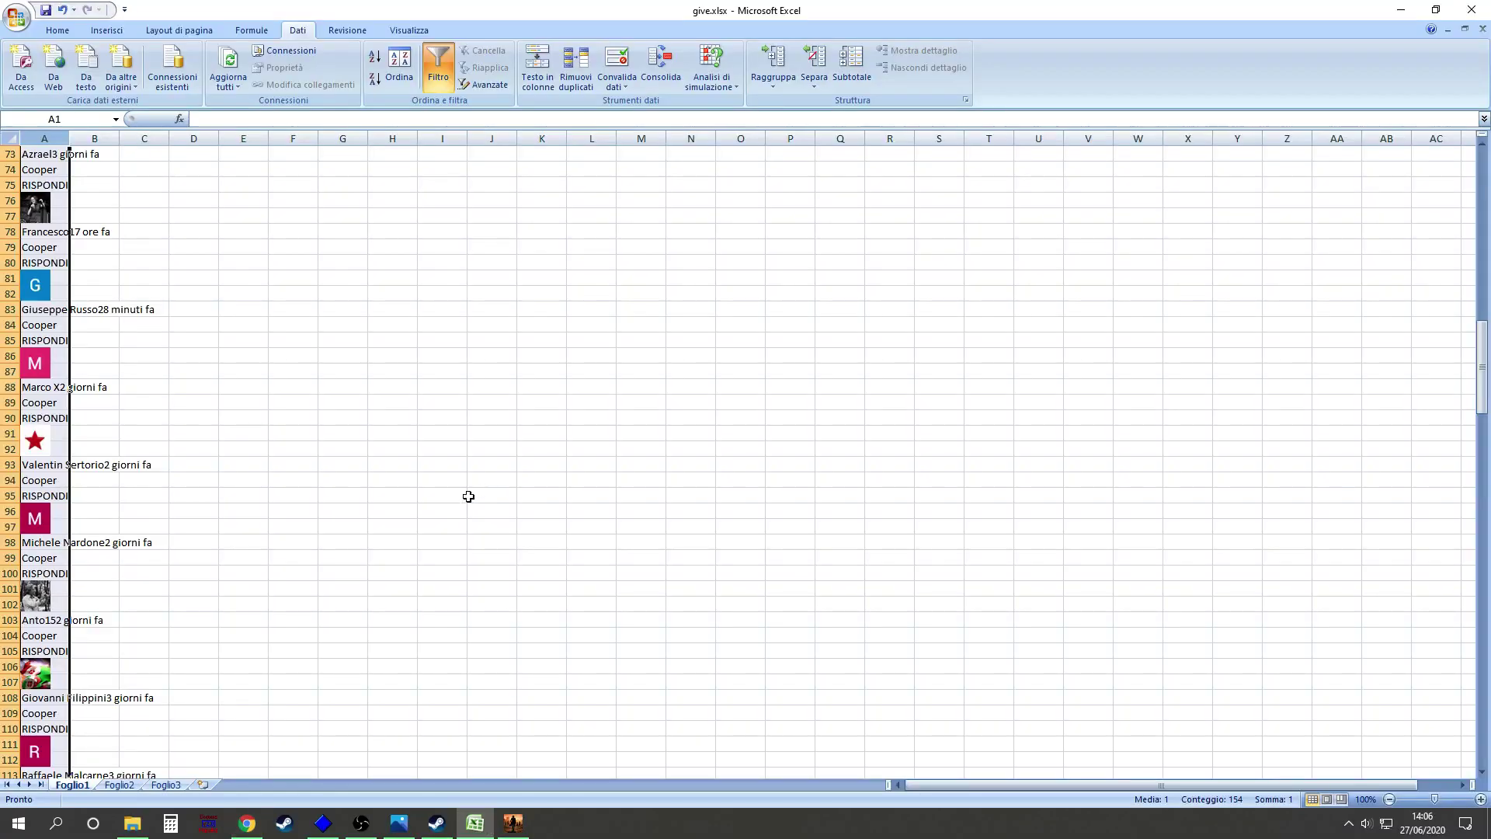
{"action": "scroll", "coordinate": [310, 428], "scroll_direction": "up", "scroll_amount": 10}
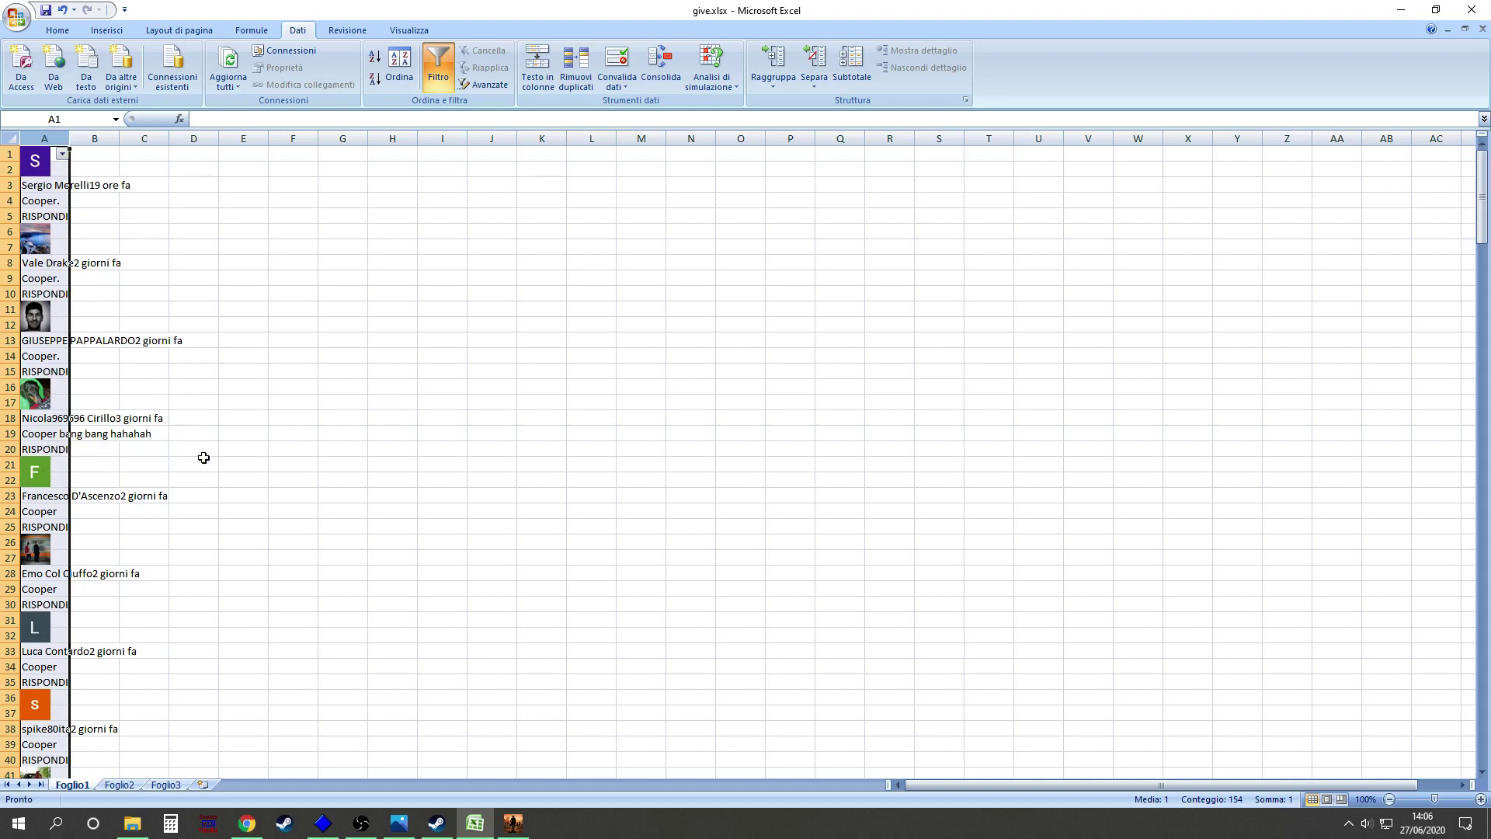
{"action": "scroll", "coordinate": [320, 404], "scroll_direction": "down", "scroll_amount": 20}
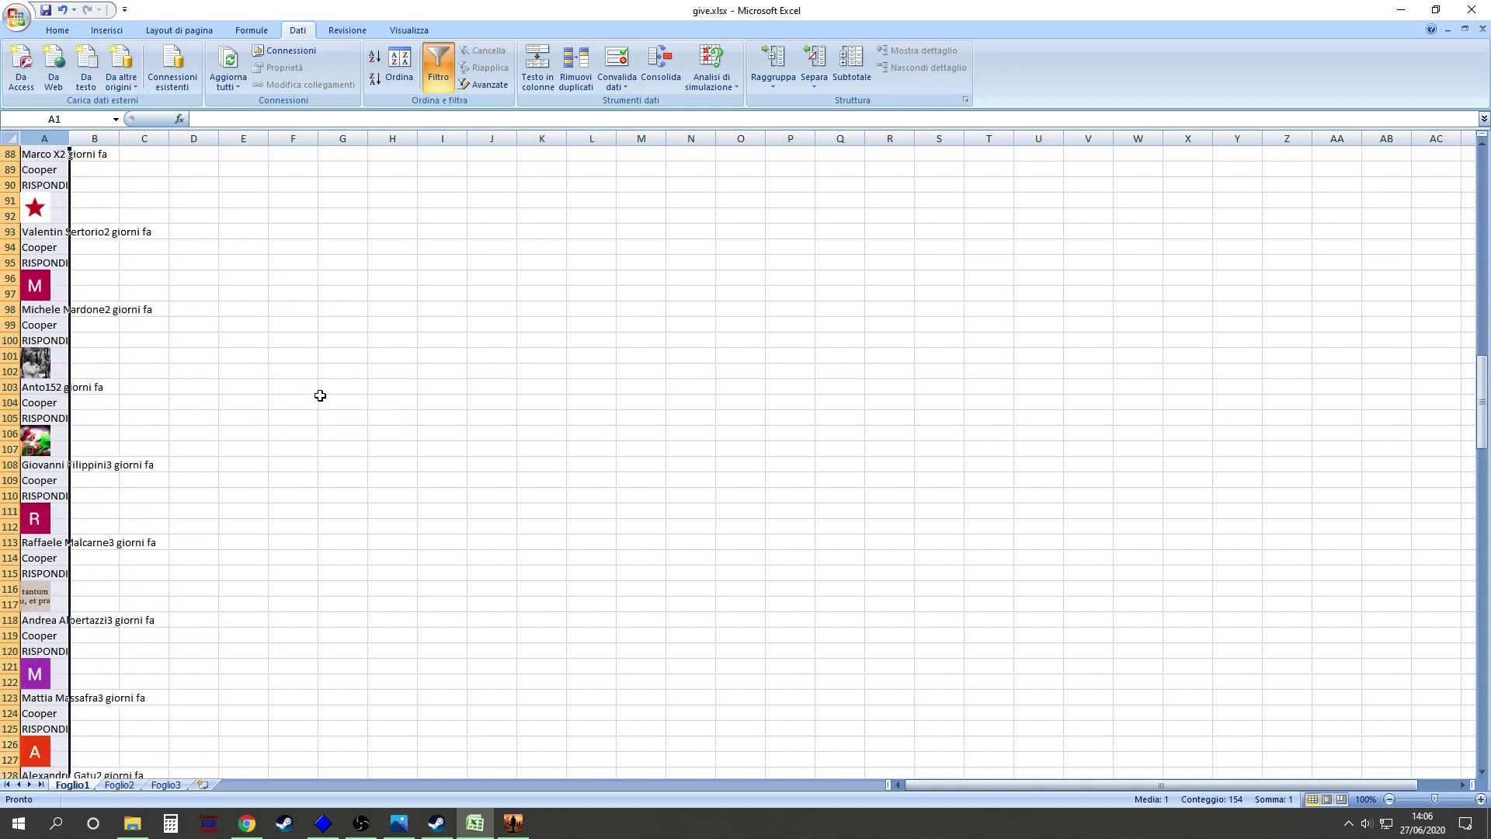
{"action": "scroll", "coordinate": [320, 398], "scroll_direction": "down", "scroll_amount": 20}
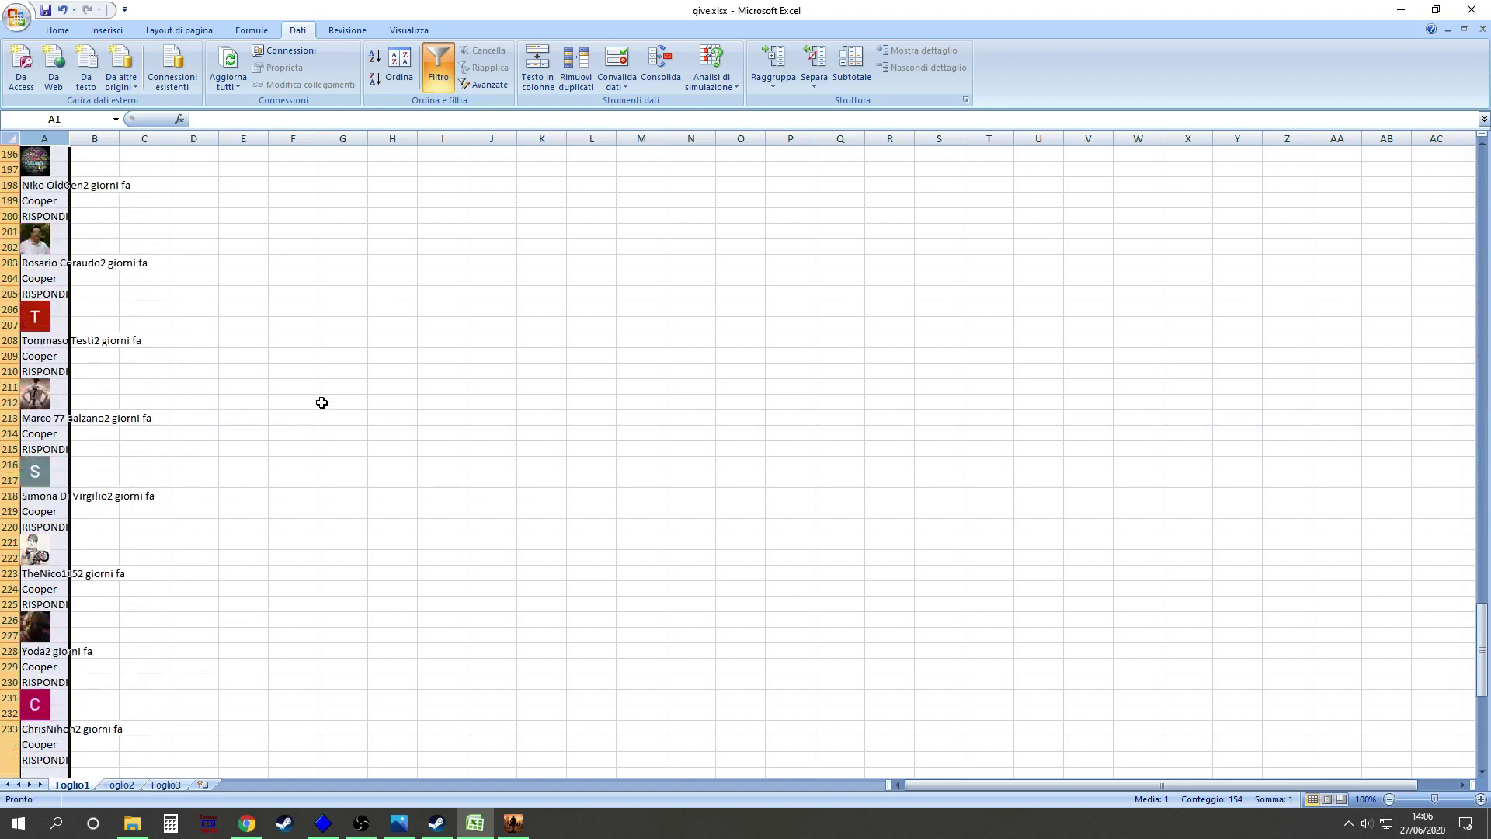
{"action": "scroll", "coordinate": [321, 402], "scroll_direction": "down", "scroll_amount": 6}
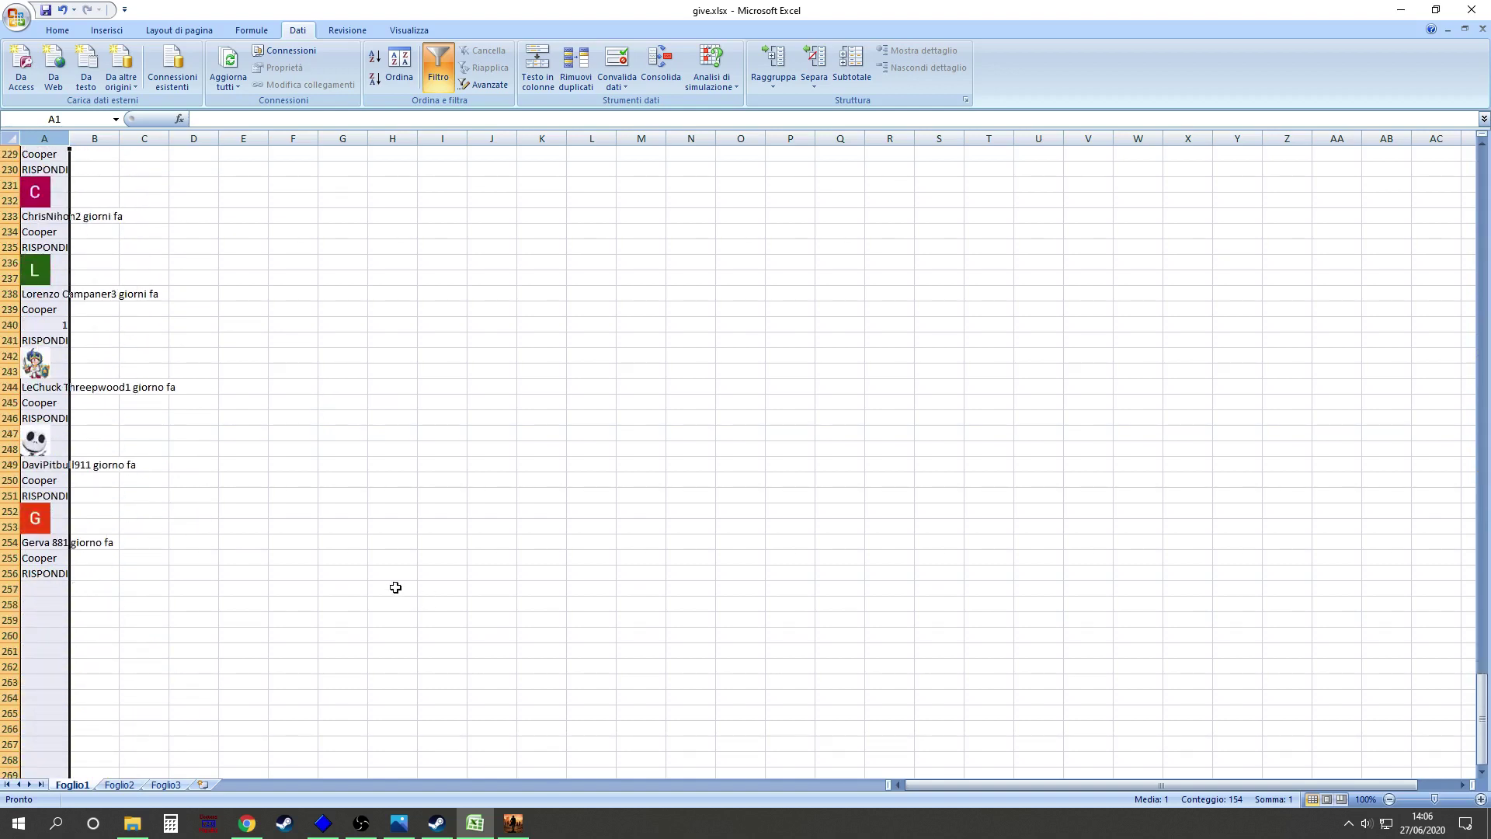
{"action": "scroll", "coordinate": [395, 587], "scroll_direction": "up", "scroll_amount": 20}
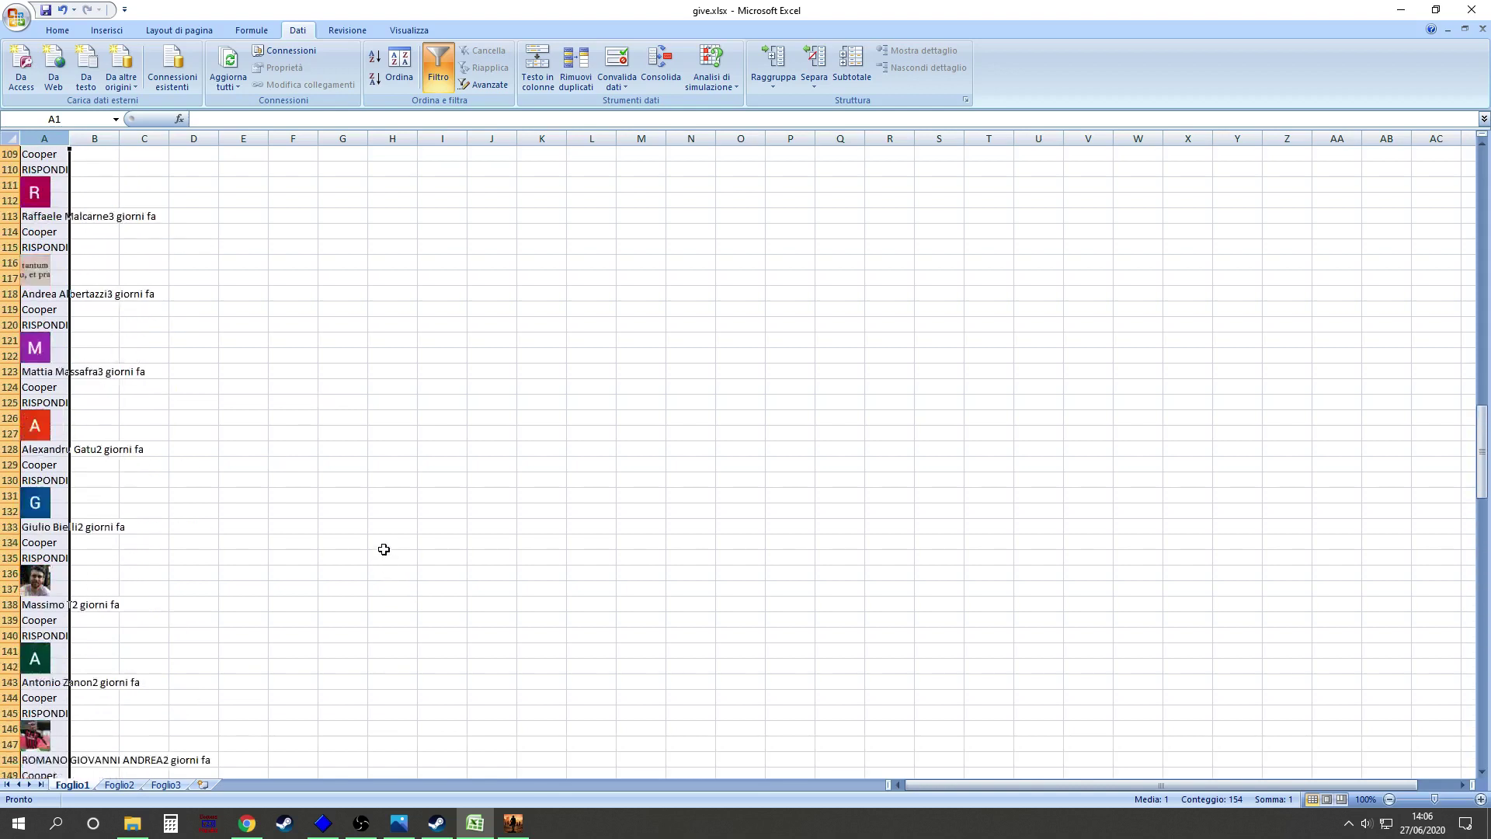
{"action": "scroll", "coordinate": [380, 533], "scroll_direction": "up", "scroll_amount": 20}
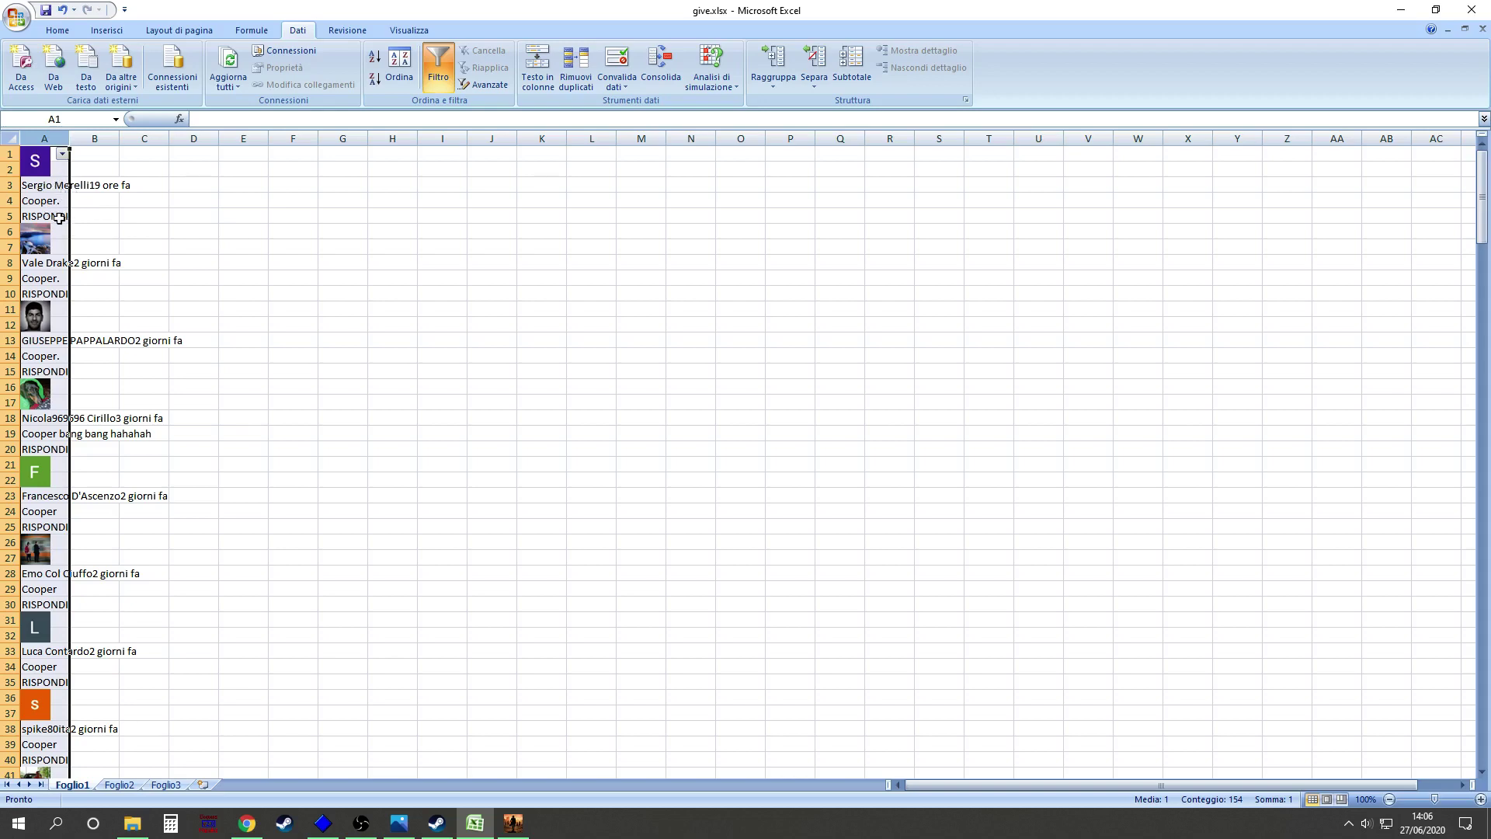
Delete the stray like-count cell A240 near the end of the list so that the cells below shift up
{"action": "scroll", "coordinate": [300, 315], "scroll_direction": "down", "scroll_amount": 20}
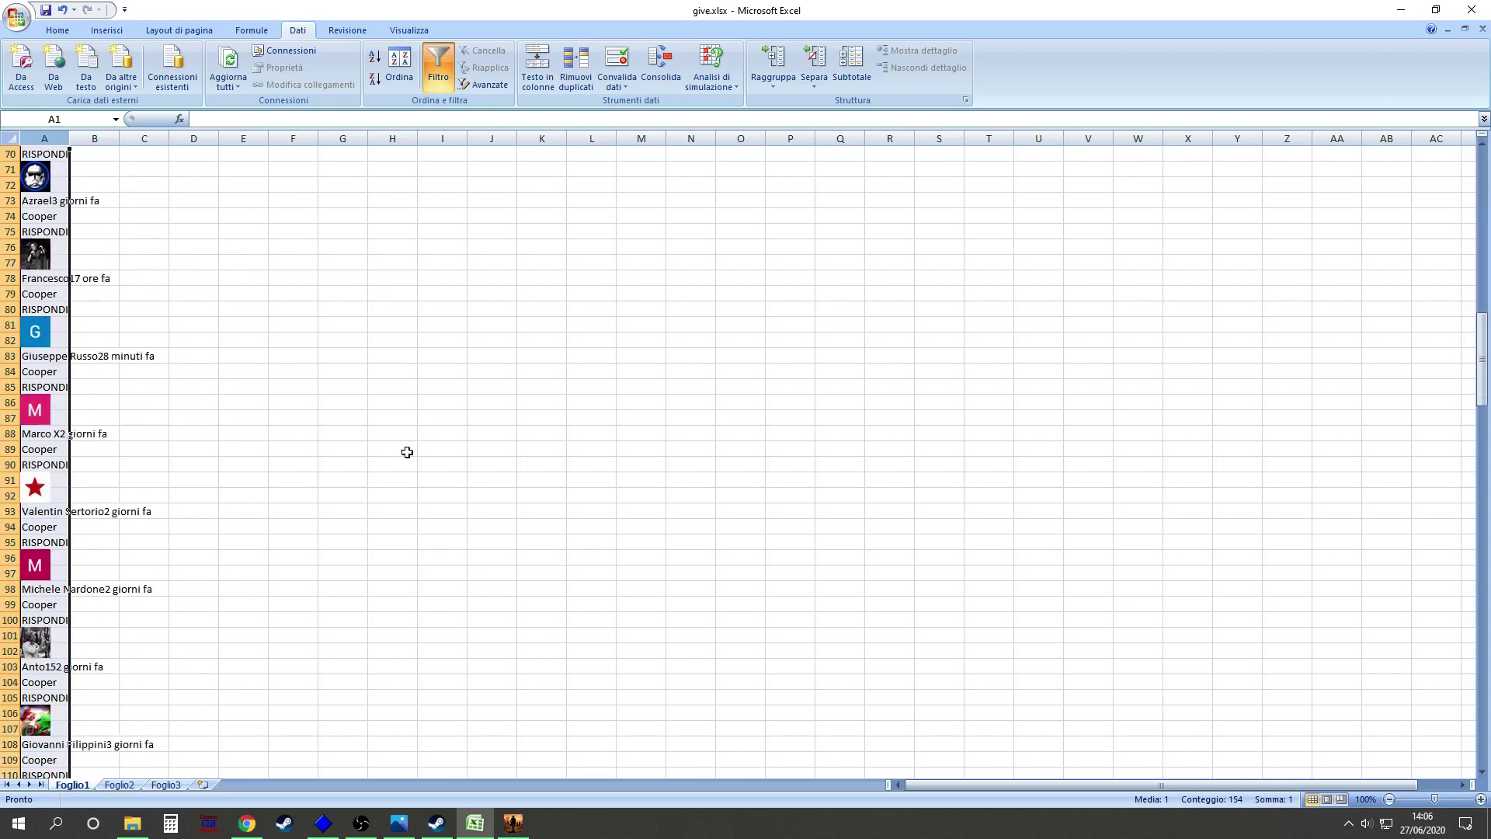
{"action": "scroll", "coordinate": [420, 496], "scroll_direction": "down", "scroll_amount": 20}
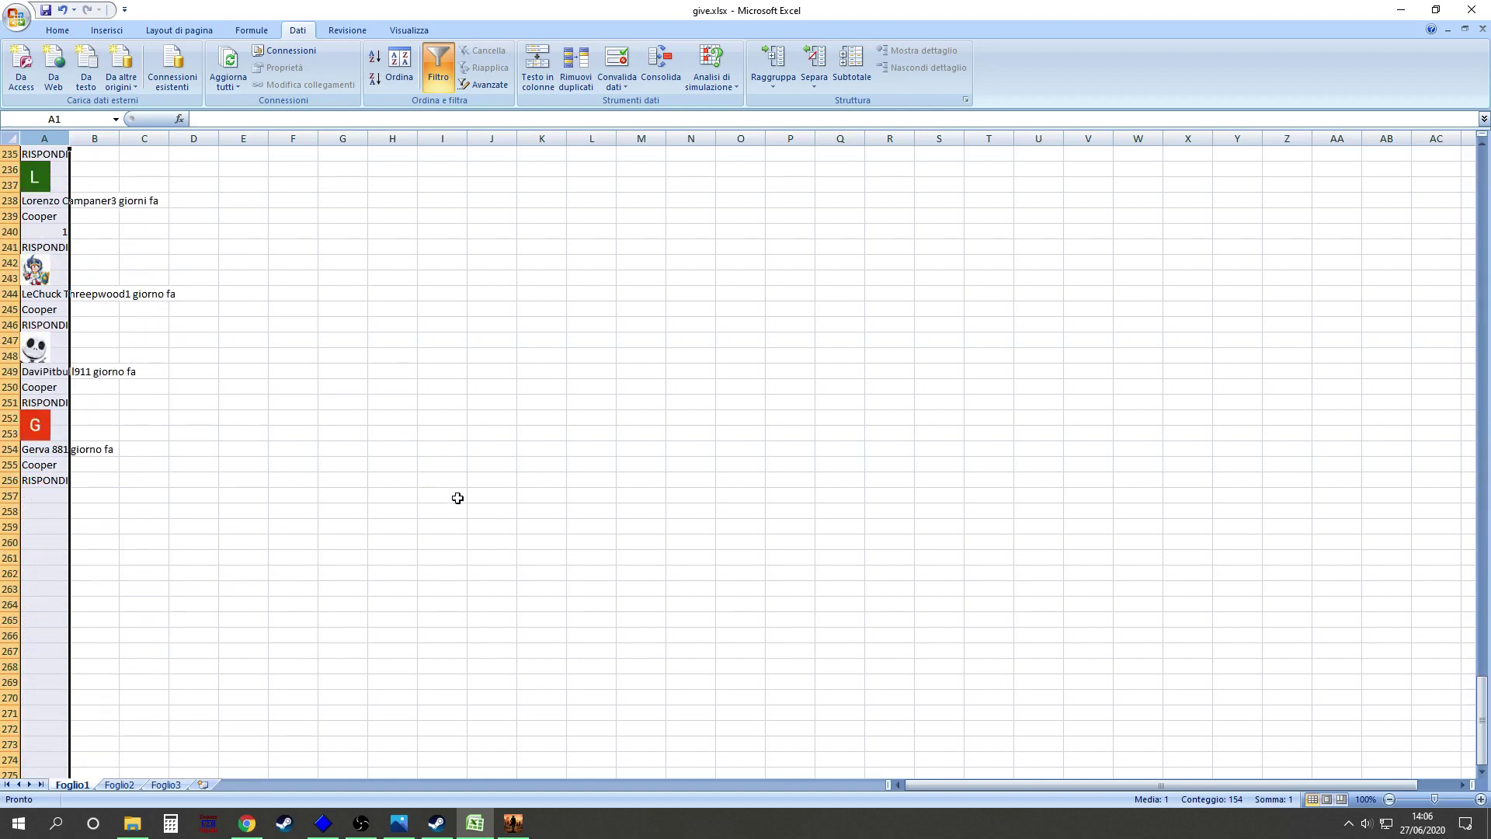
{"action": "left_click", "coordinate": [52, 234]}
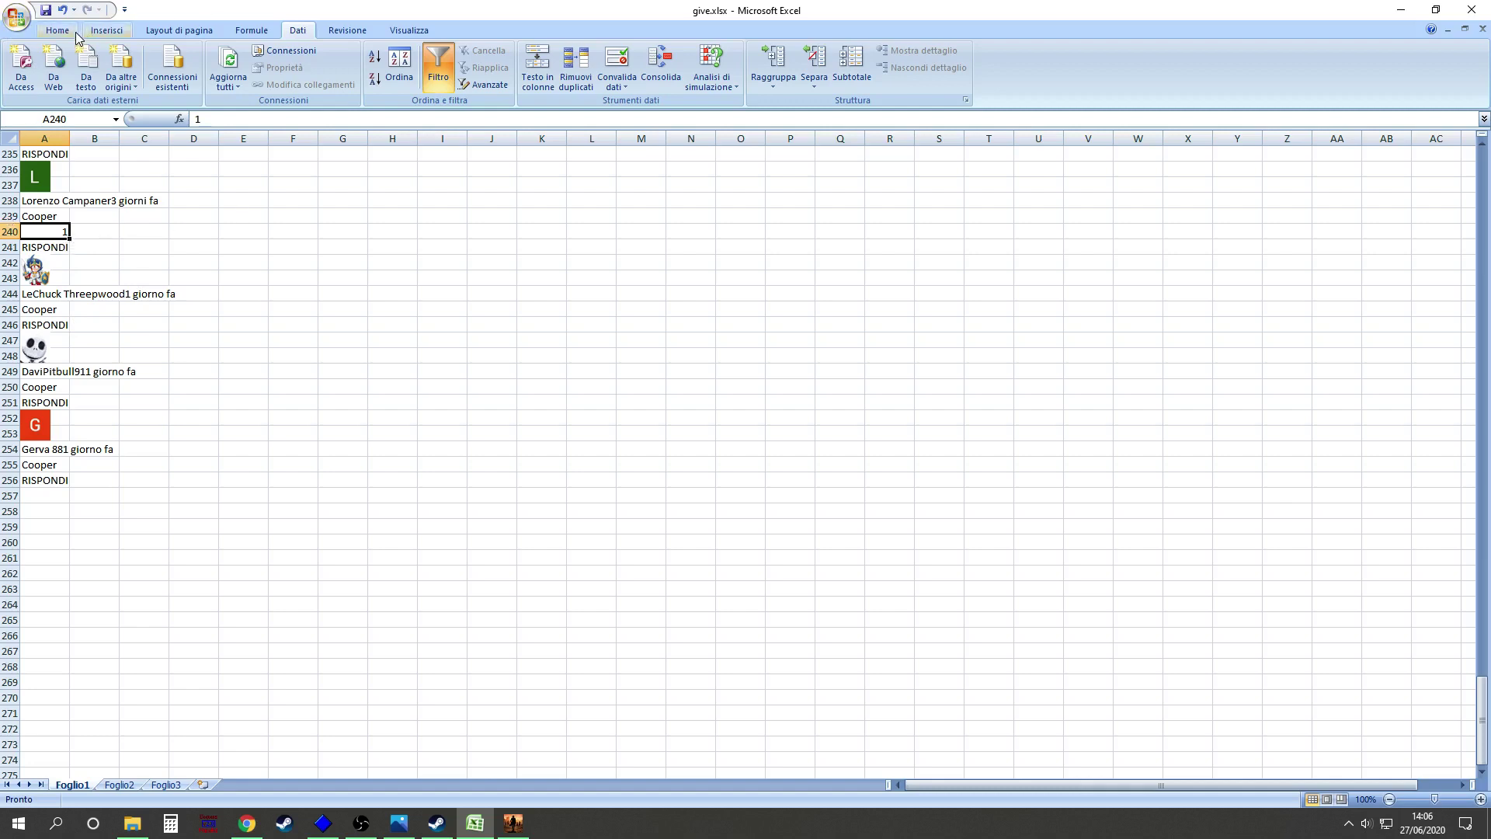
{"action": "left_click", "coordinate": [71, 29]}
{"action": "left_click", "coordinate": [1188, 62]}
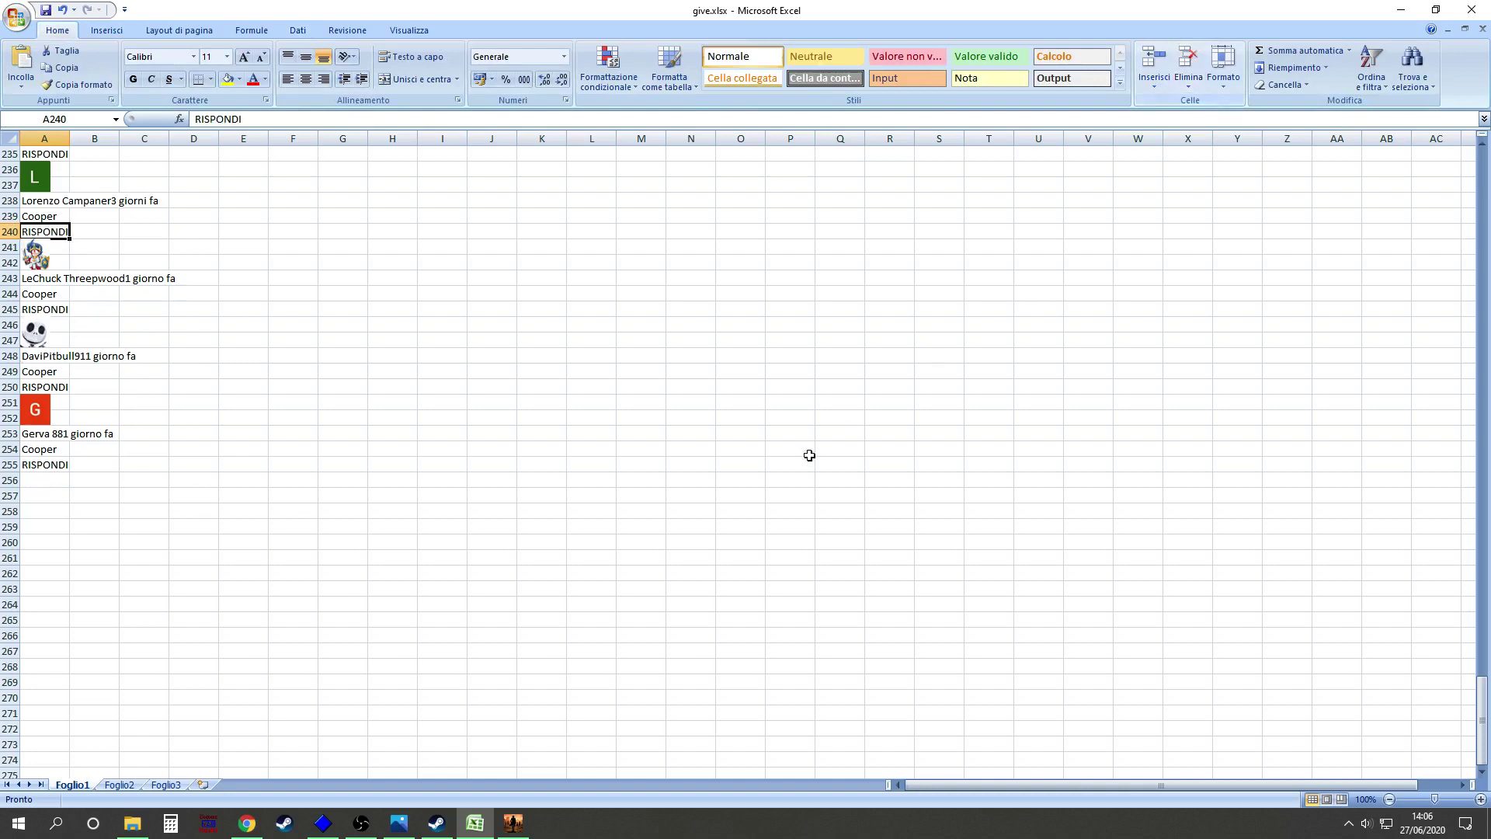
{"action": "left_click", "coordinate": [810, 455]}
Enter the formula =CASUALE.TRA(1;255) in cell L5 to draw a random row number from the list
{"action": "scroll", "coordinate": [571, 385], "scroll_direction": "up", "scroll_amount": 9}
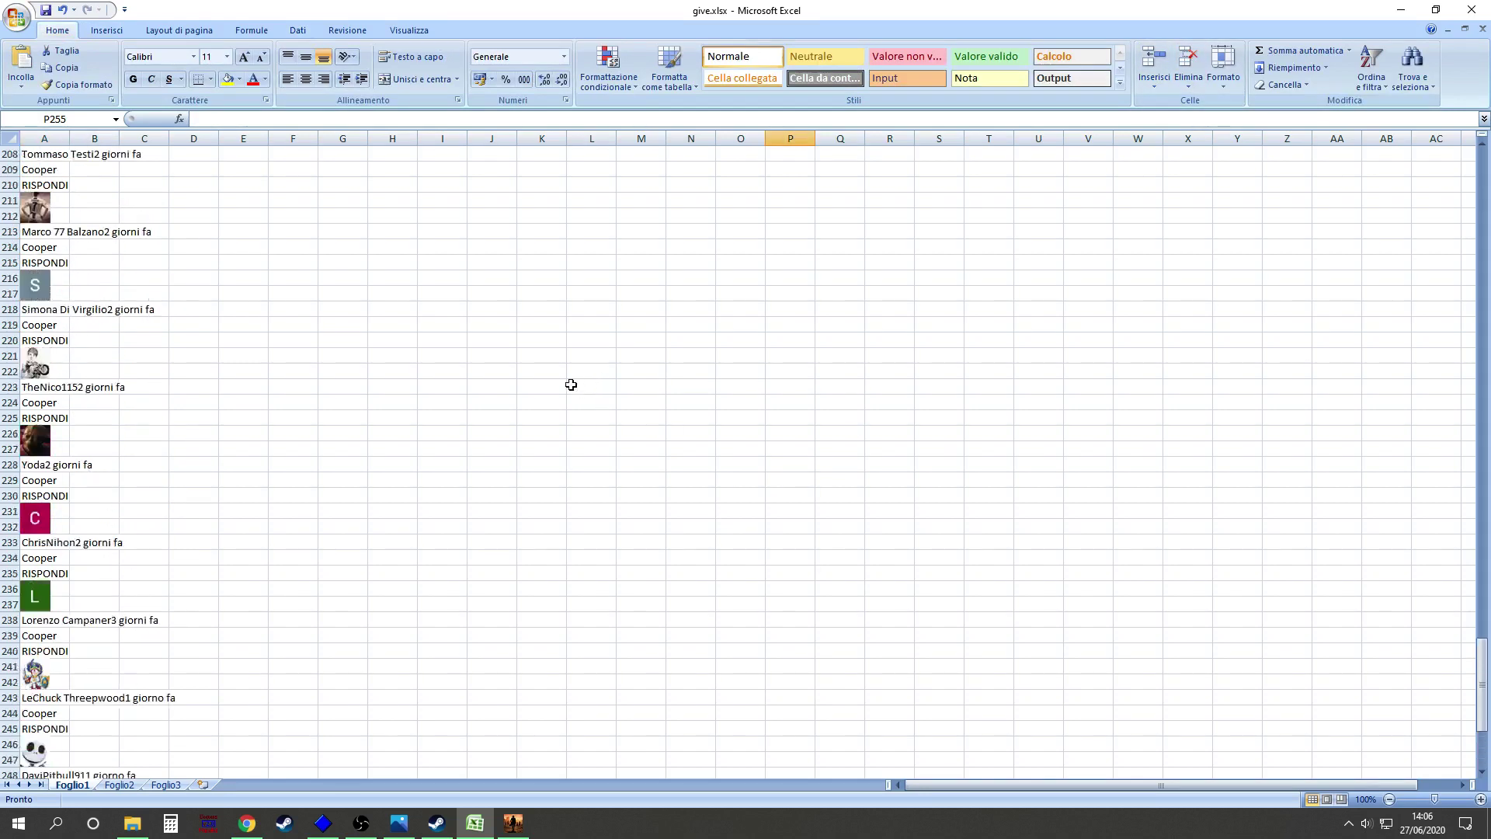
{"action": "scroll", "coordinate": [571, 384], "scroll_direction": "up", "scroll_amount": 20}
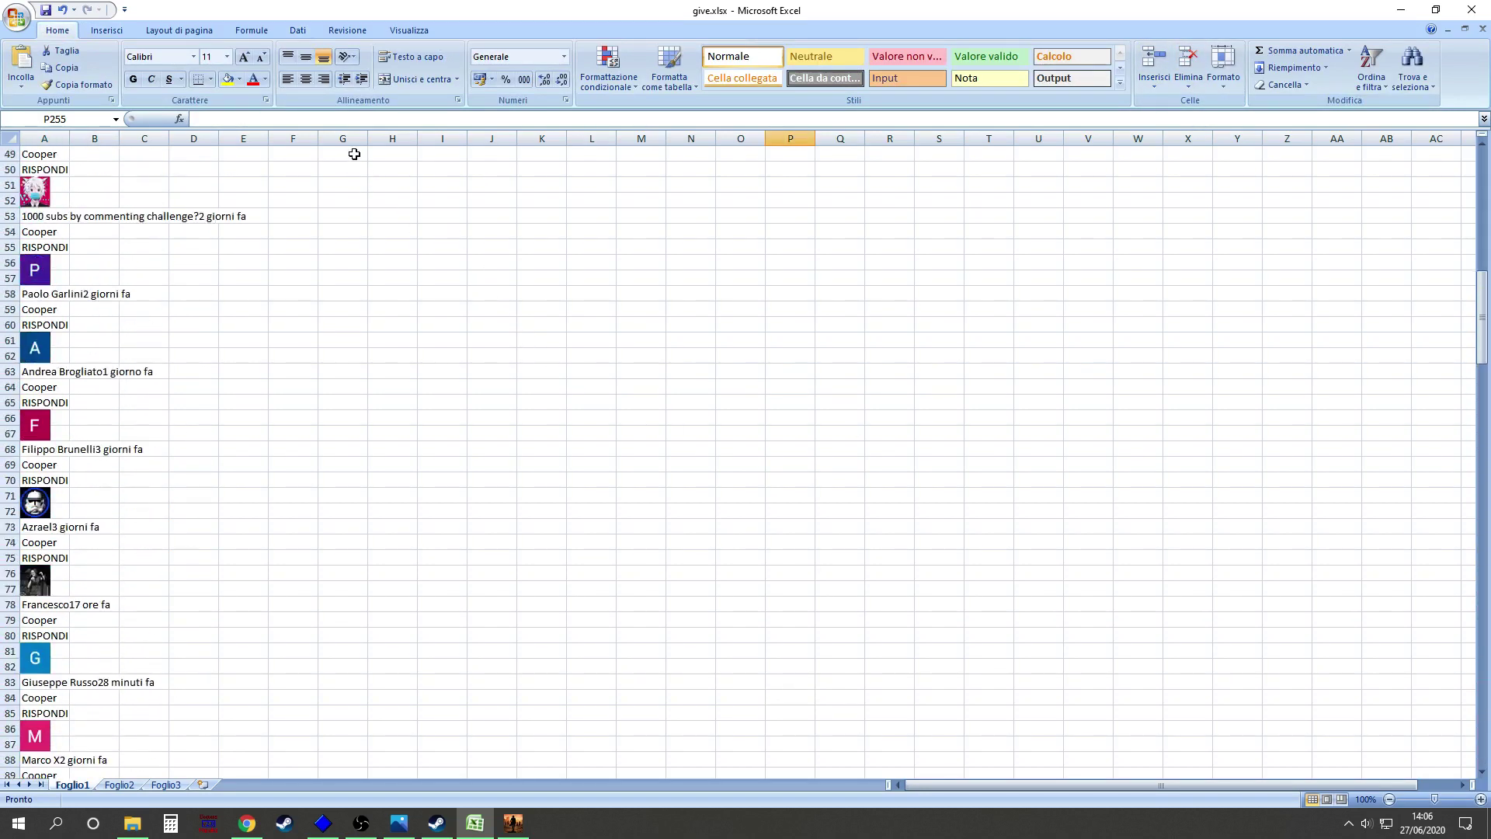
{"action": "scroll", "coordinate": [354, 154], "scroll_direction": "up", "scroll_amount": 14}
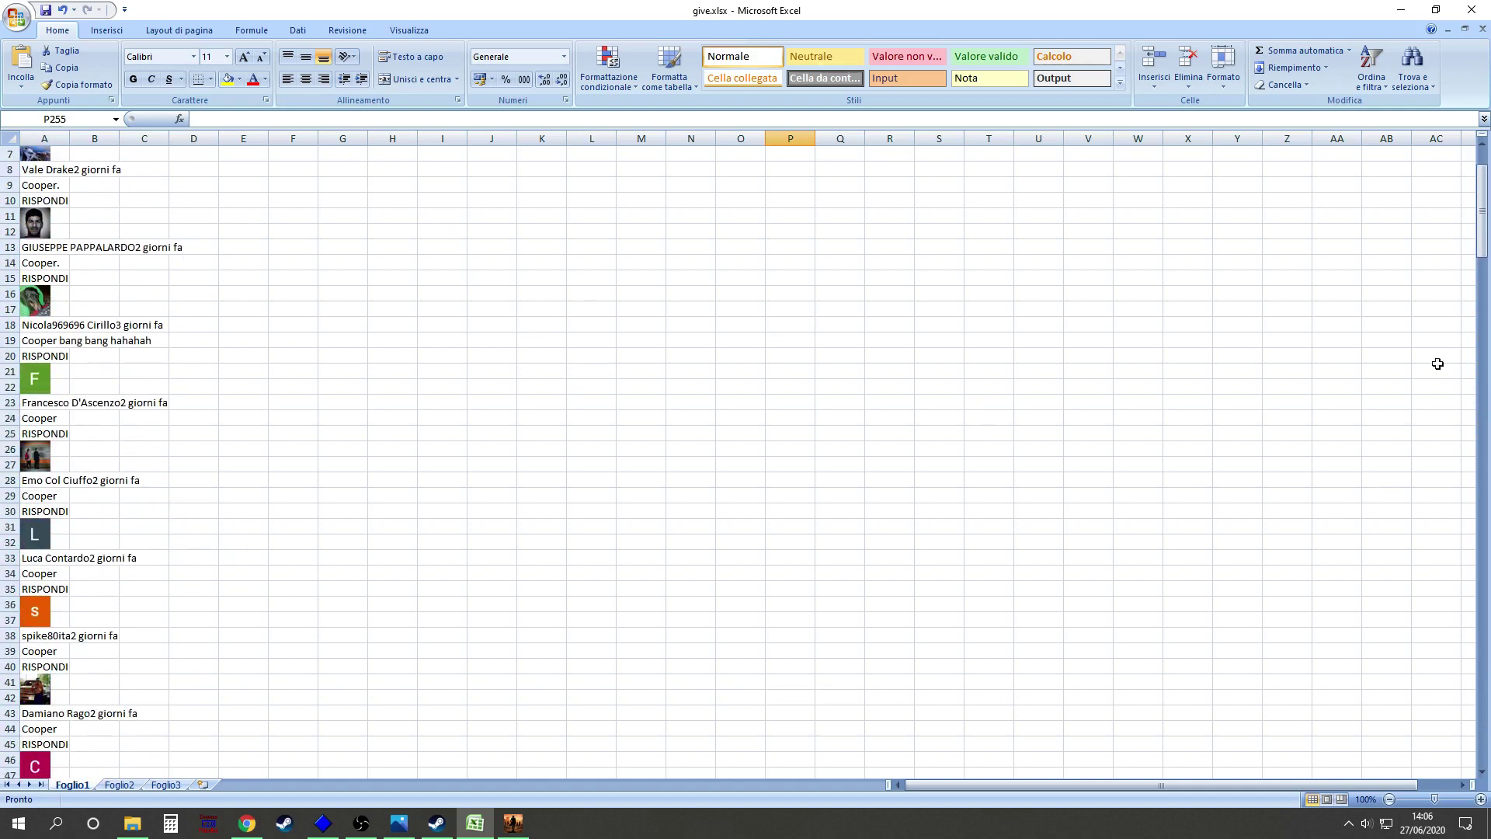
{"action": "left_click", "coordinate": [602, 218]}
{"action": "left_click", "coordinate": [210, 121]}
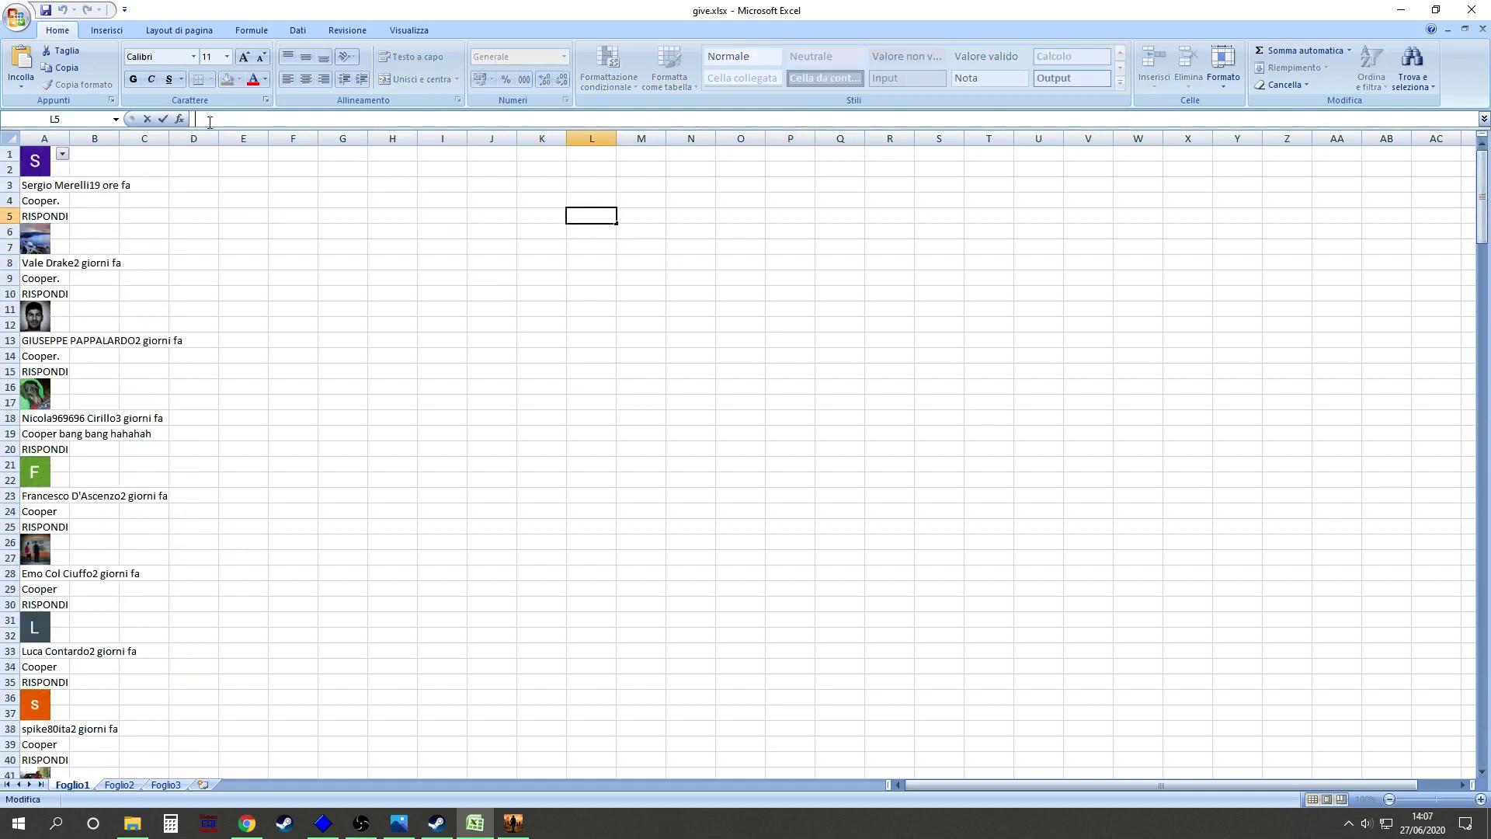
{"action": "type", "text": "=ca"}
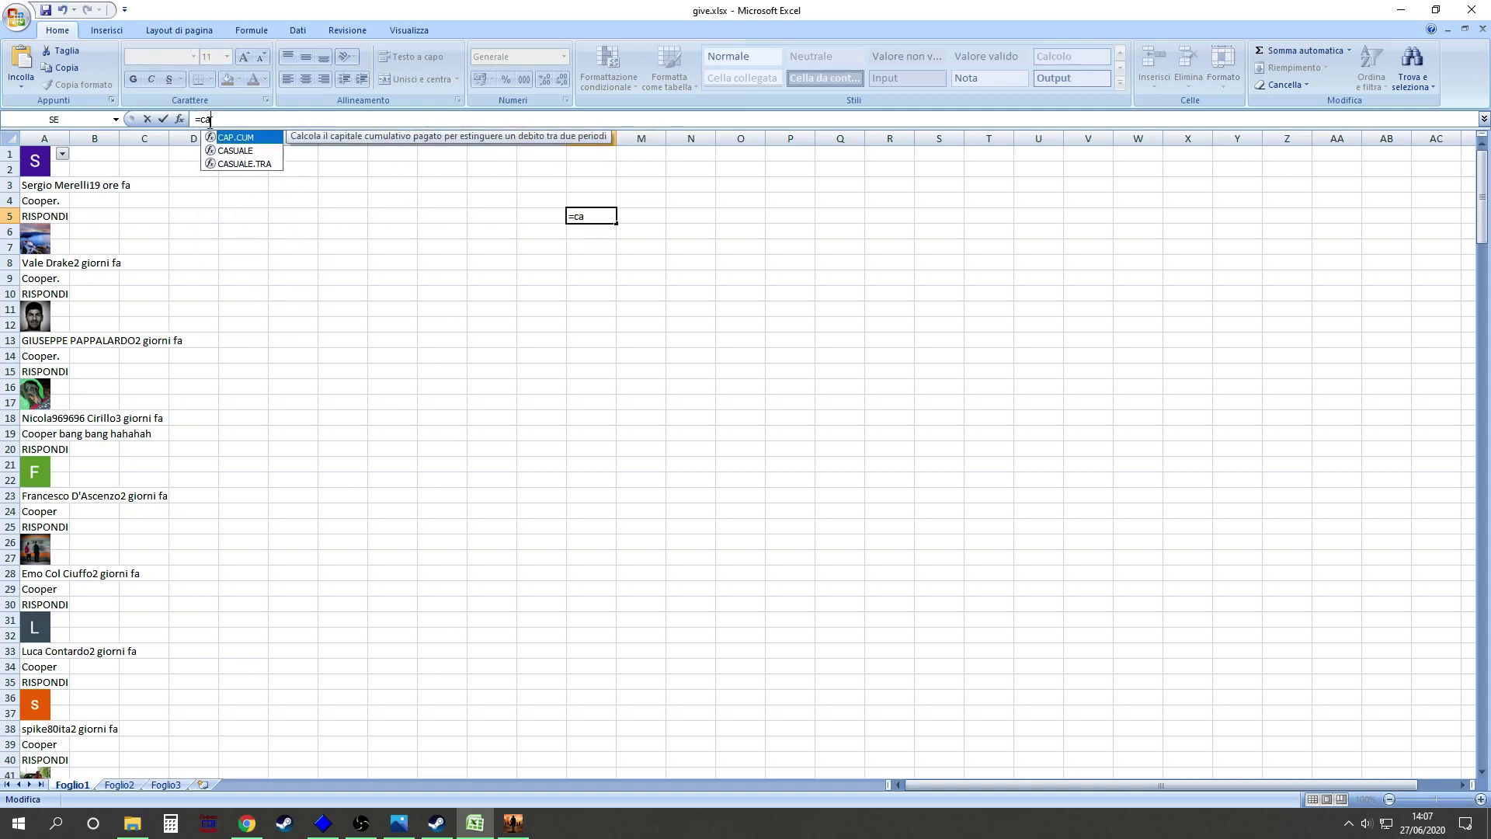
{"action": "left_click", "coordinate": [256, 165]}
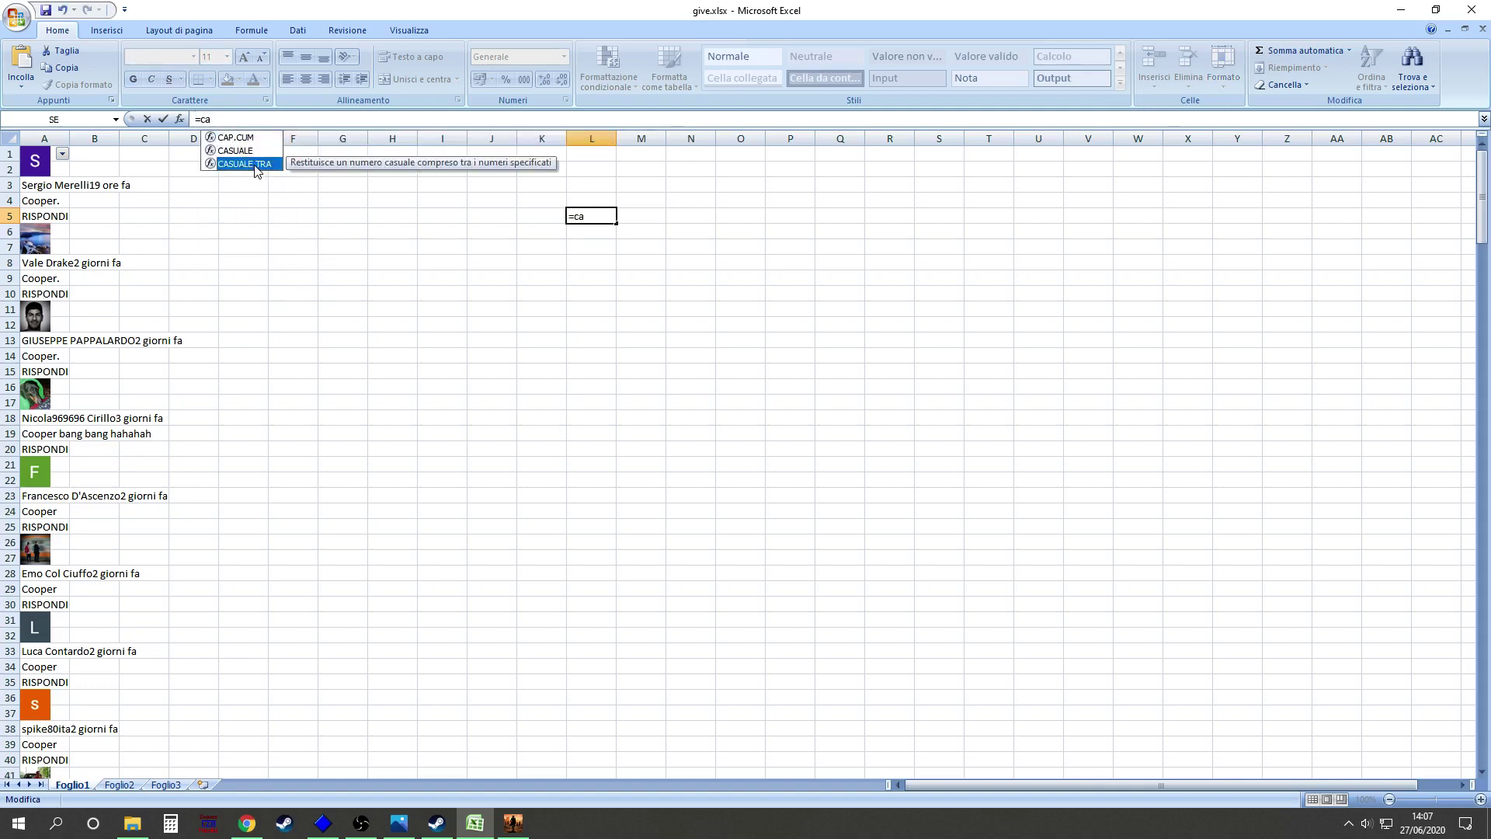
{"action": "double_click", "coordinate": [255, 165]}
{"action": "type", "text": "1"}
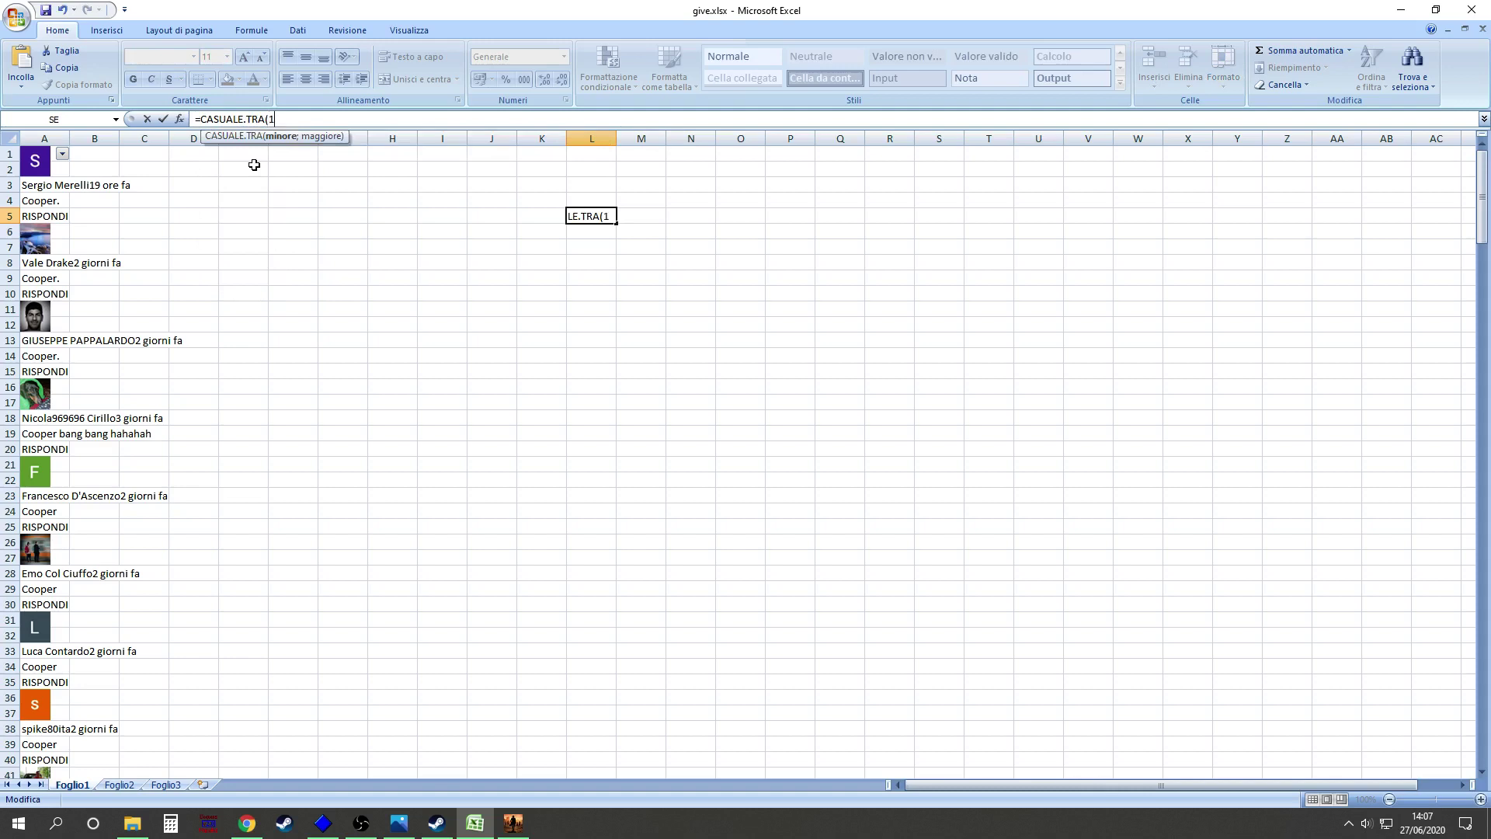
{"action": "type", "text": ";255)"}
{"action": "key", "text": "Return"}
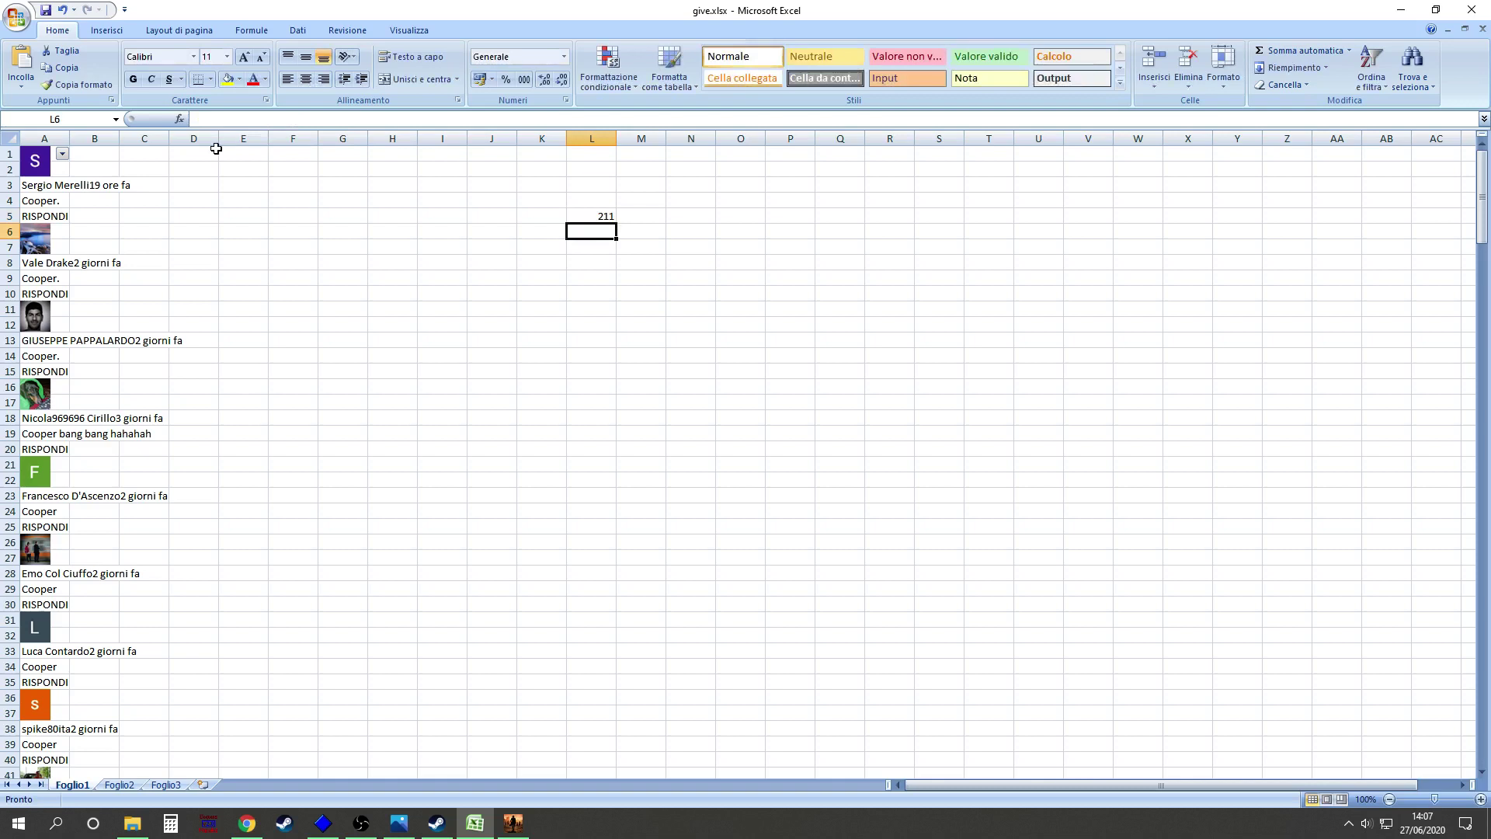
Find the row matching the drawn number and select that participant's whole comment block, rows 211 to 215
{"action": "scroll", "coordinate": [86, 296], "scroll_direction": "down", "scroll_amount": 20}
{"action": "scroll", "coordinate": [129, 371], "scroll_direction": "down", "scroll_amount": 20}
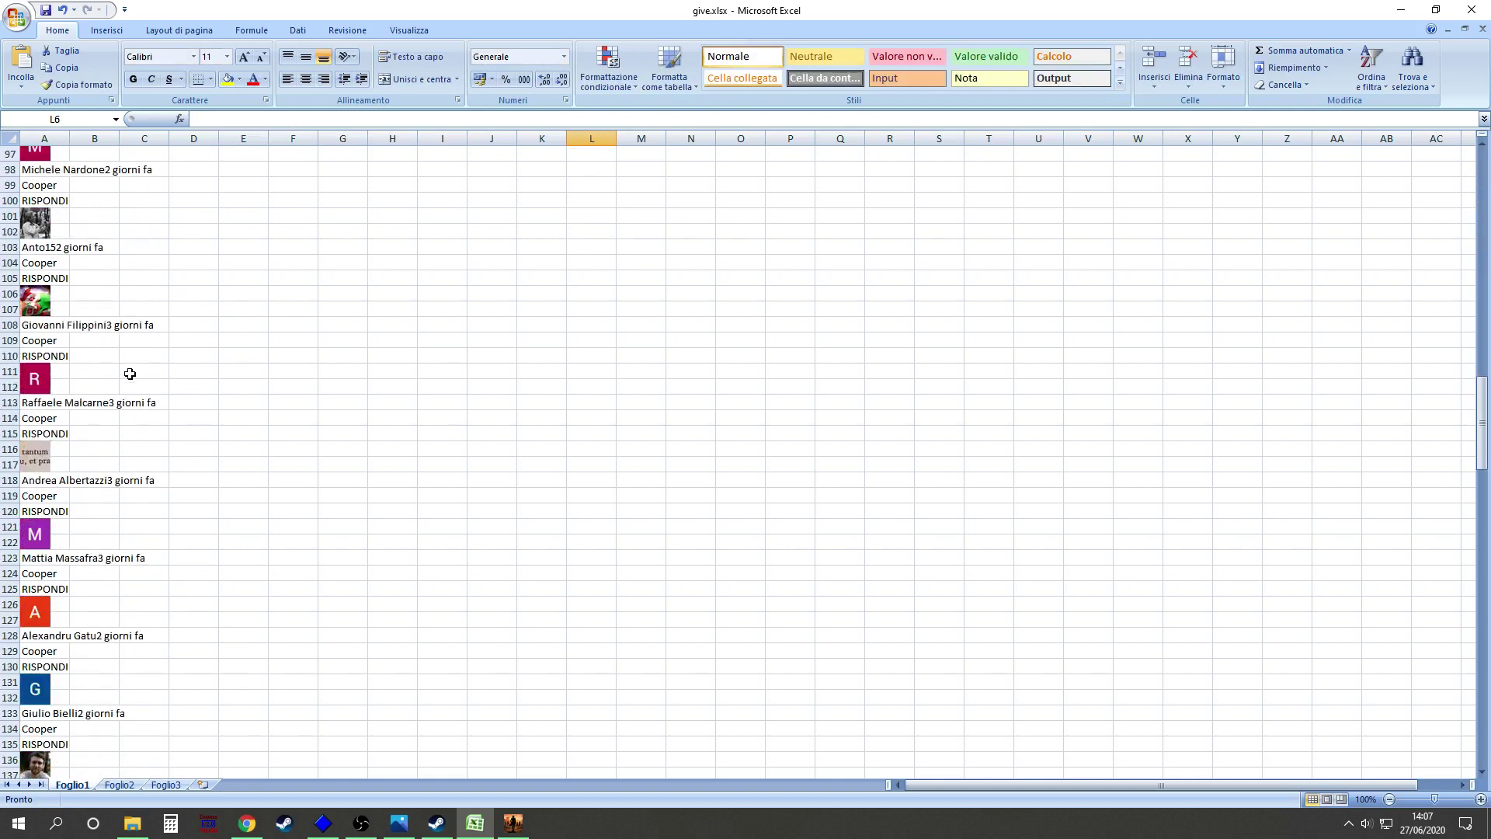
{"action": "scroll", "coordinate": [130, 374], "scroll_direction": "down", "scroll_amount": 13}
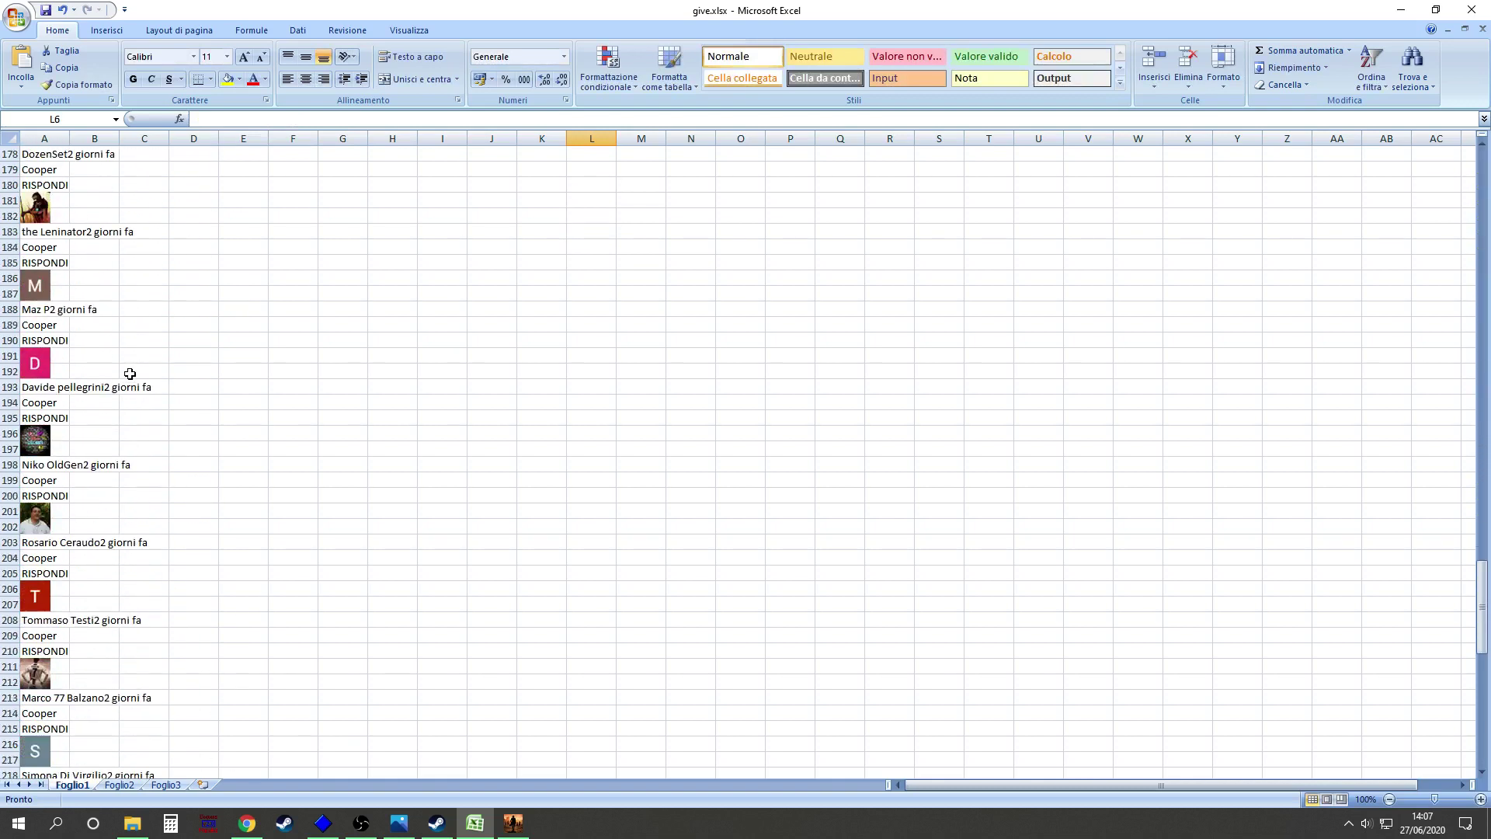
{"action": "left_click", "coordinate": [9, 480]}
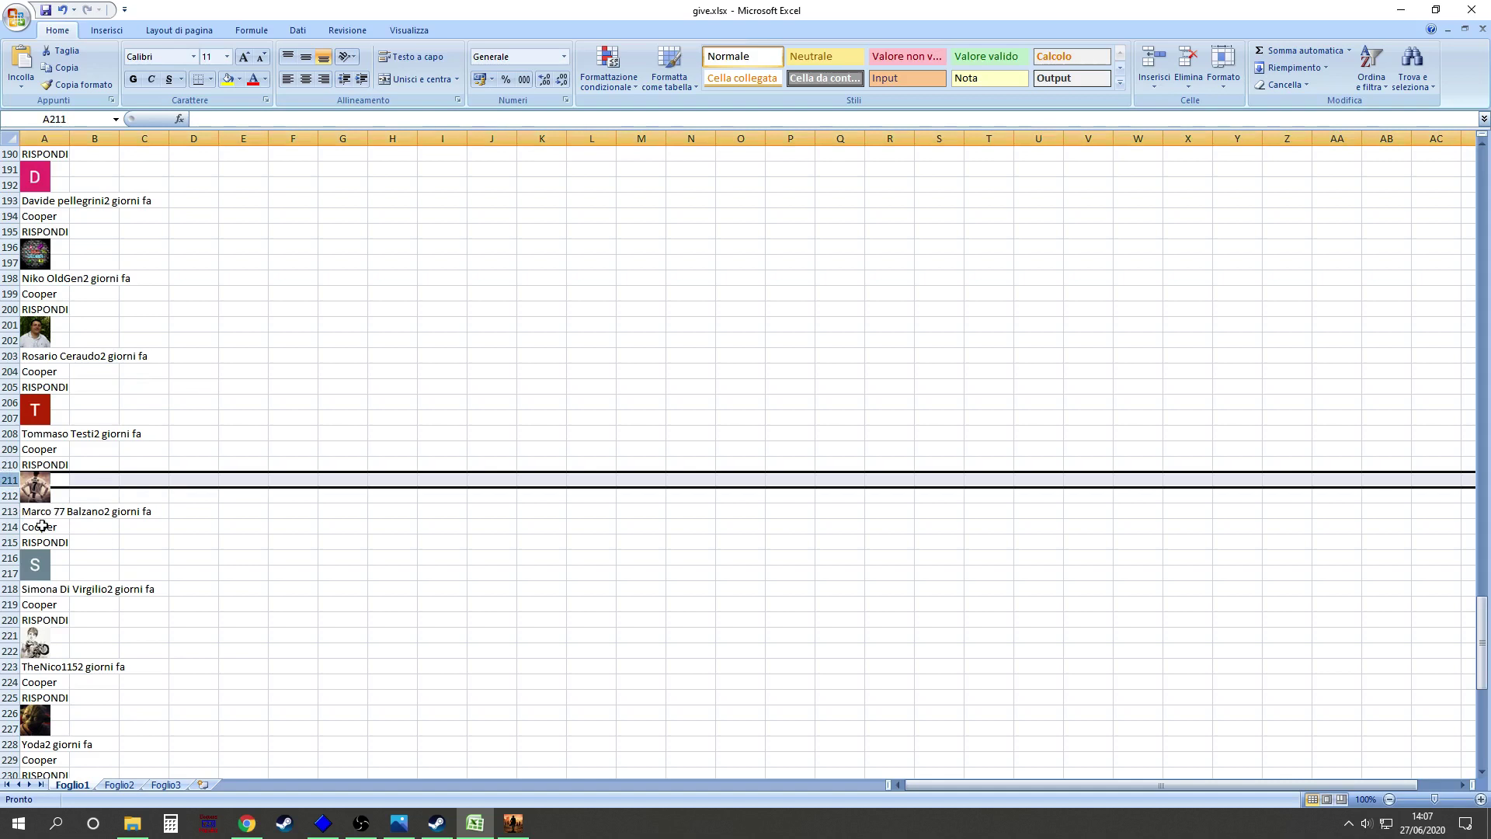
{"action": "left_click_drag", "start_coordinate": [9, 543], "coordinate": [9, 480]}
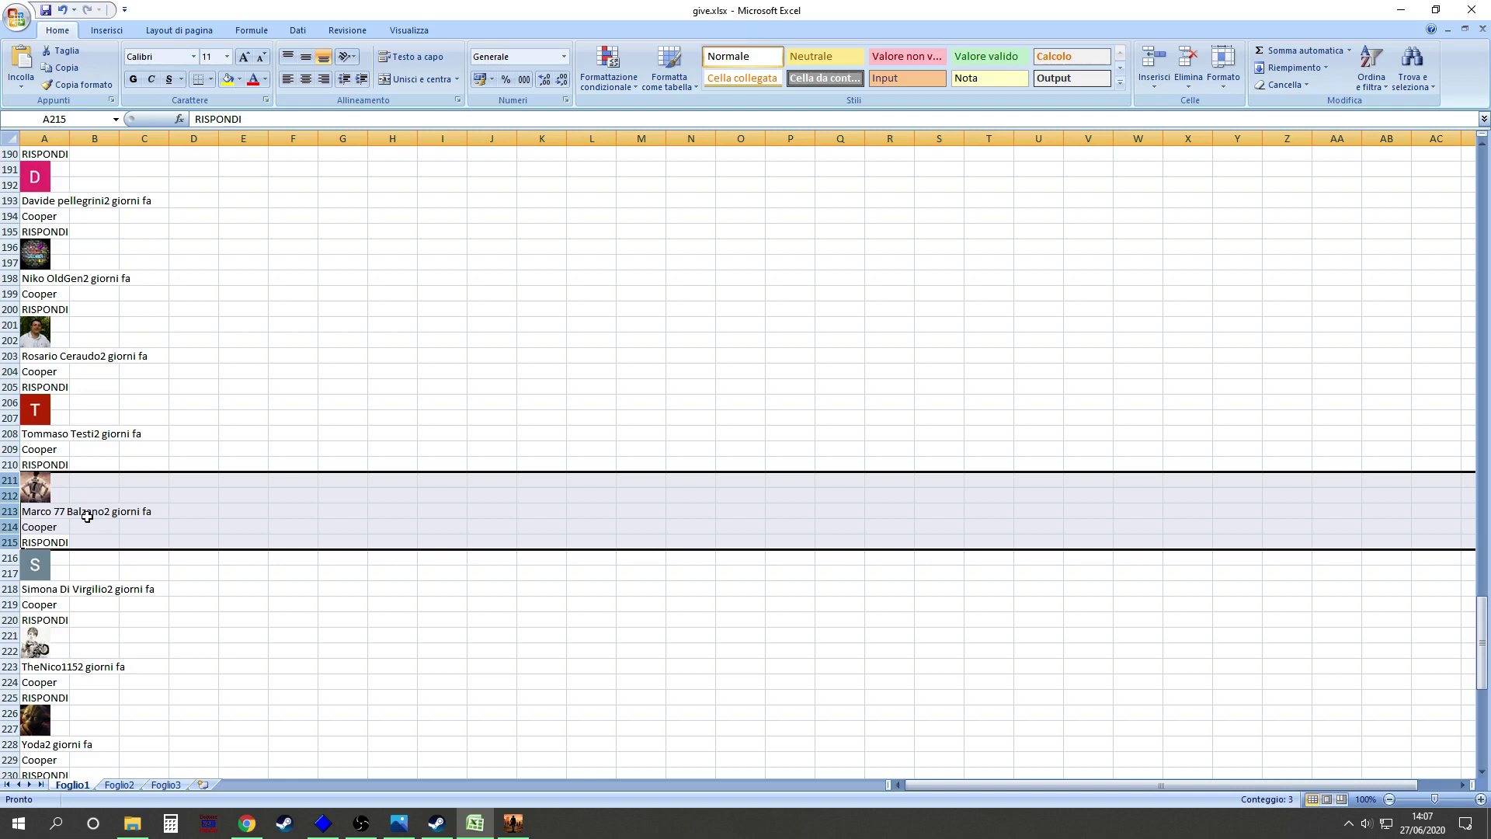
{"action": "scroll", "coordinate": [326, 655], "scroll_direction": "up", "scroll_amount": 4}
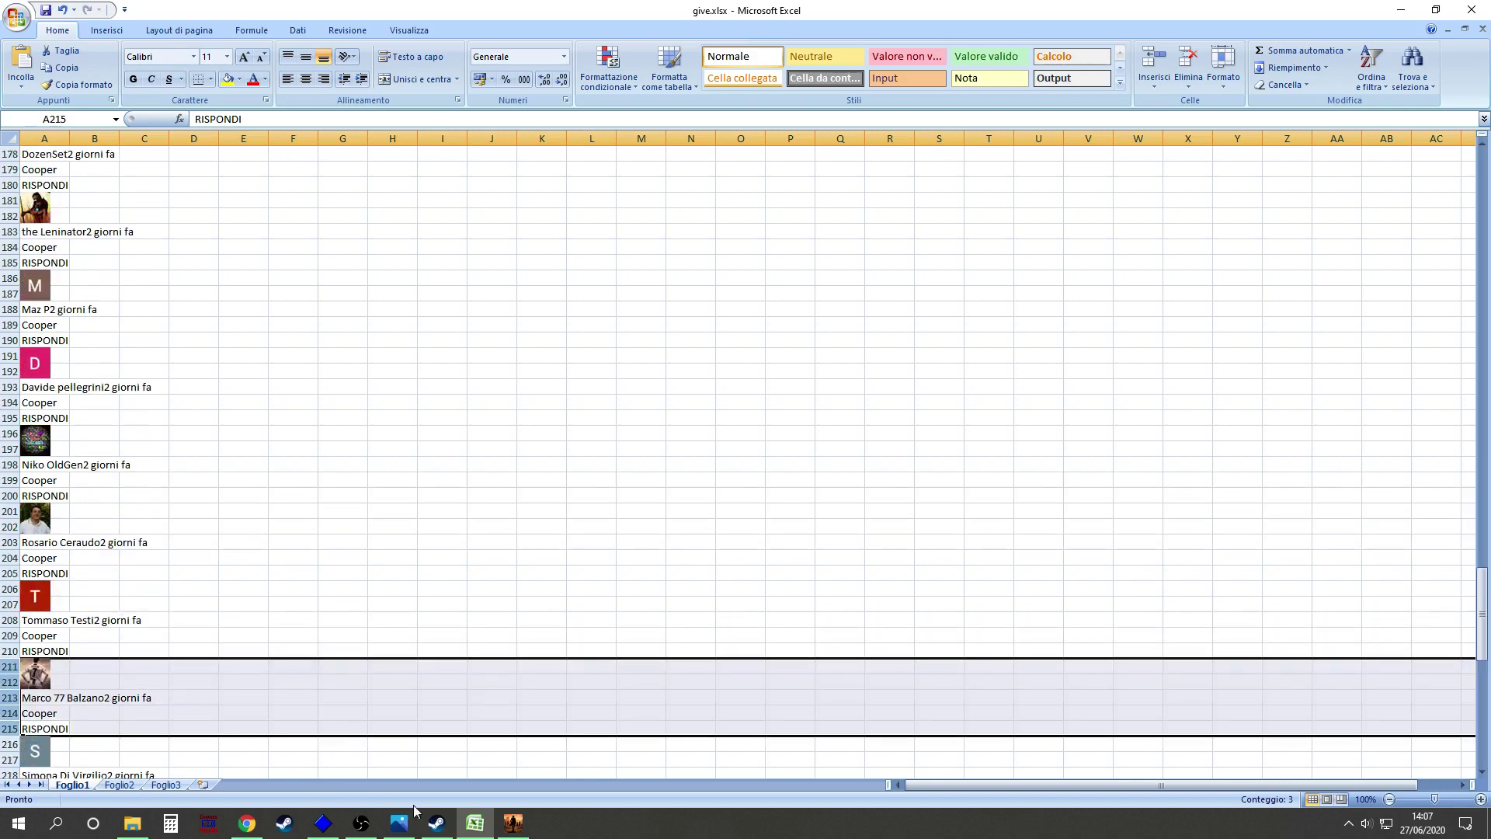
{"action": "scroll", "coordinate": [362, 506], "scroll_direction": "up", "scroll_amount": 7}
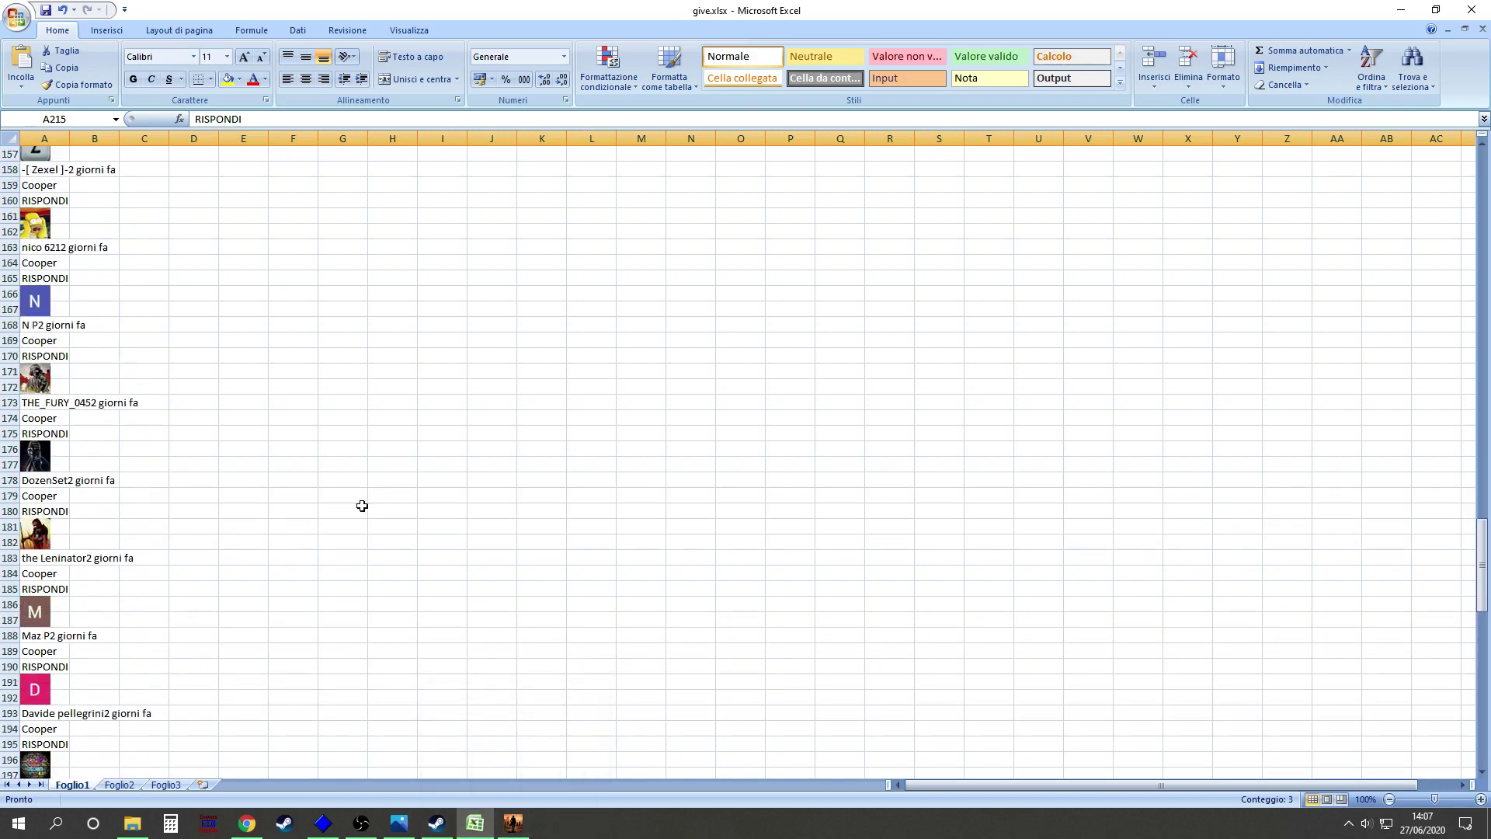
Switch to the giveaway video's YouTube page in Chrome and look over the video details and the participants' comments
{"action": "scroll", "coordinate": [362, 506], "scroll_direction": "up", "scroll_amount": 5}
{"action": "left_click", "coordinate": [246, 823]}
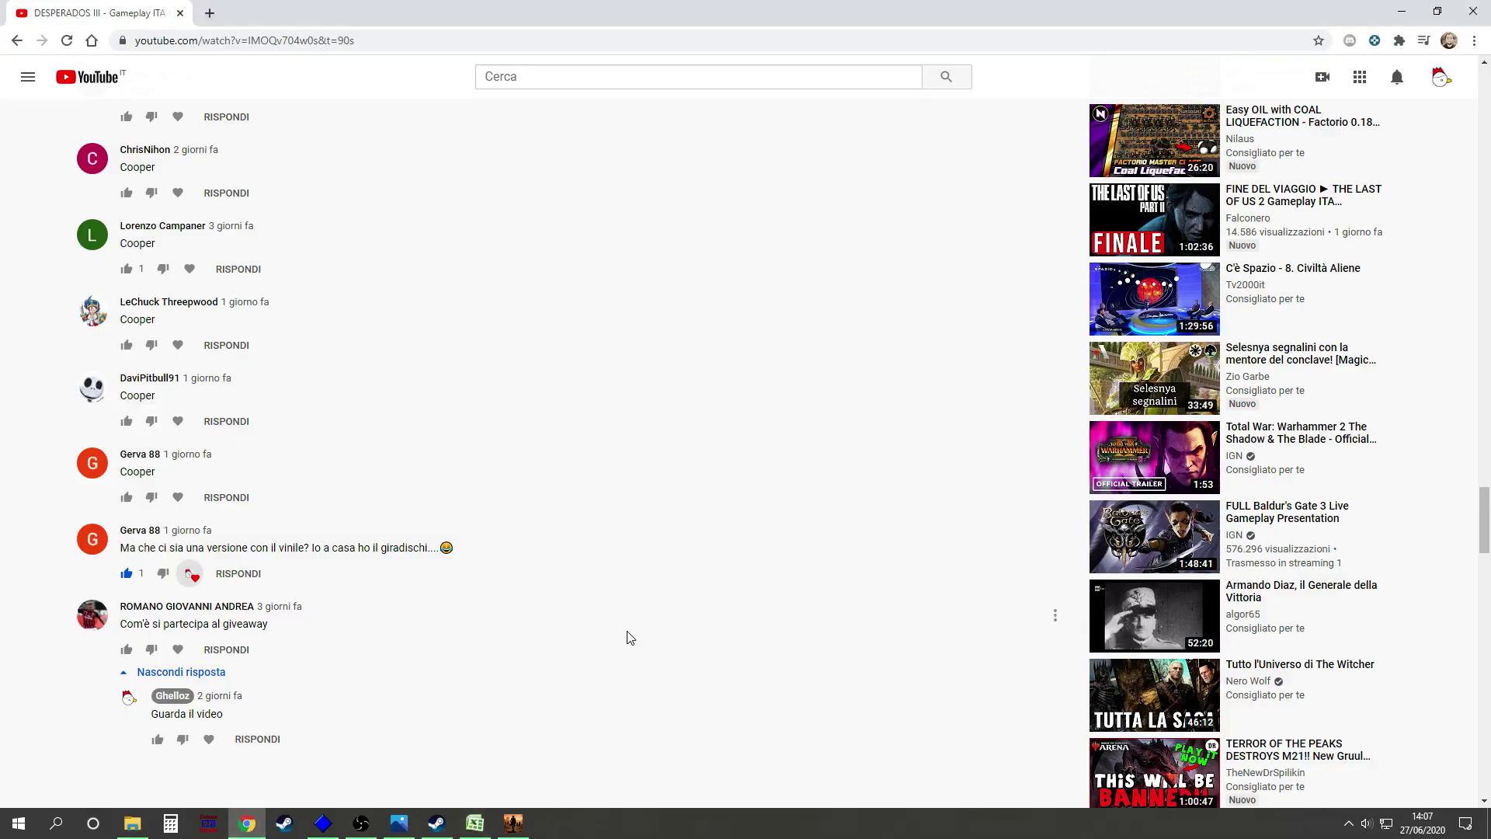
{"action": "scroll", "coordinate": [630, 638], "scroll_direction": "up", "scroll_amount": 20}
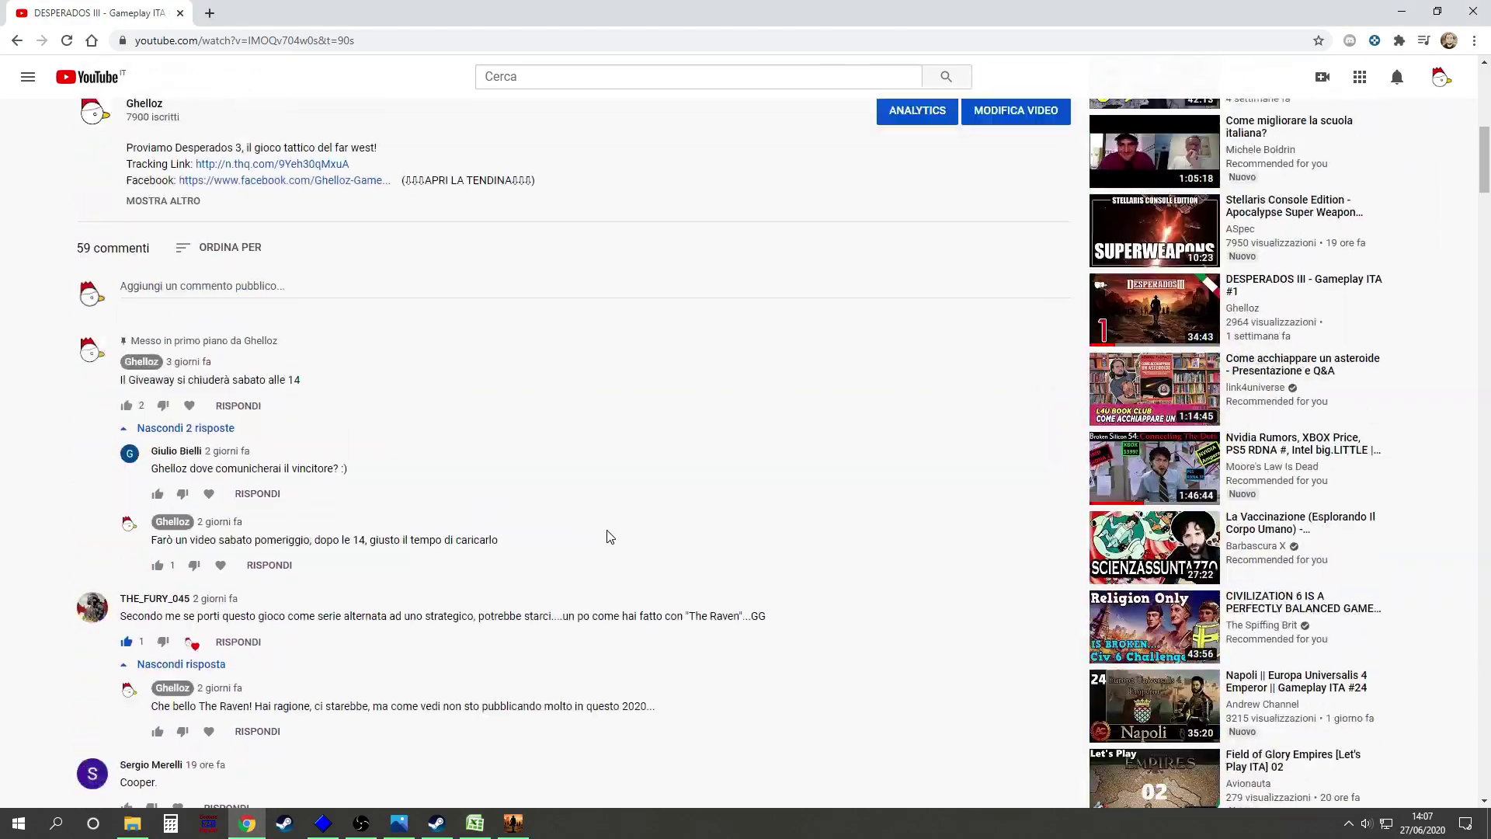
{"action": "scroll", "coordinate": [610, 536], "scroll_direction": "up", "scroll_amount": 9}
{"action": "scroll", "coordinate": [610, 536], "scroll_direction": "down", "scroll_amount": 1}
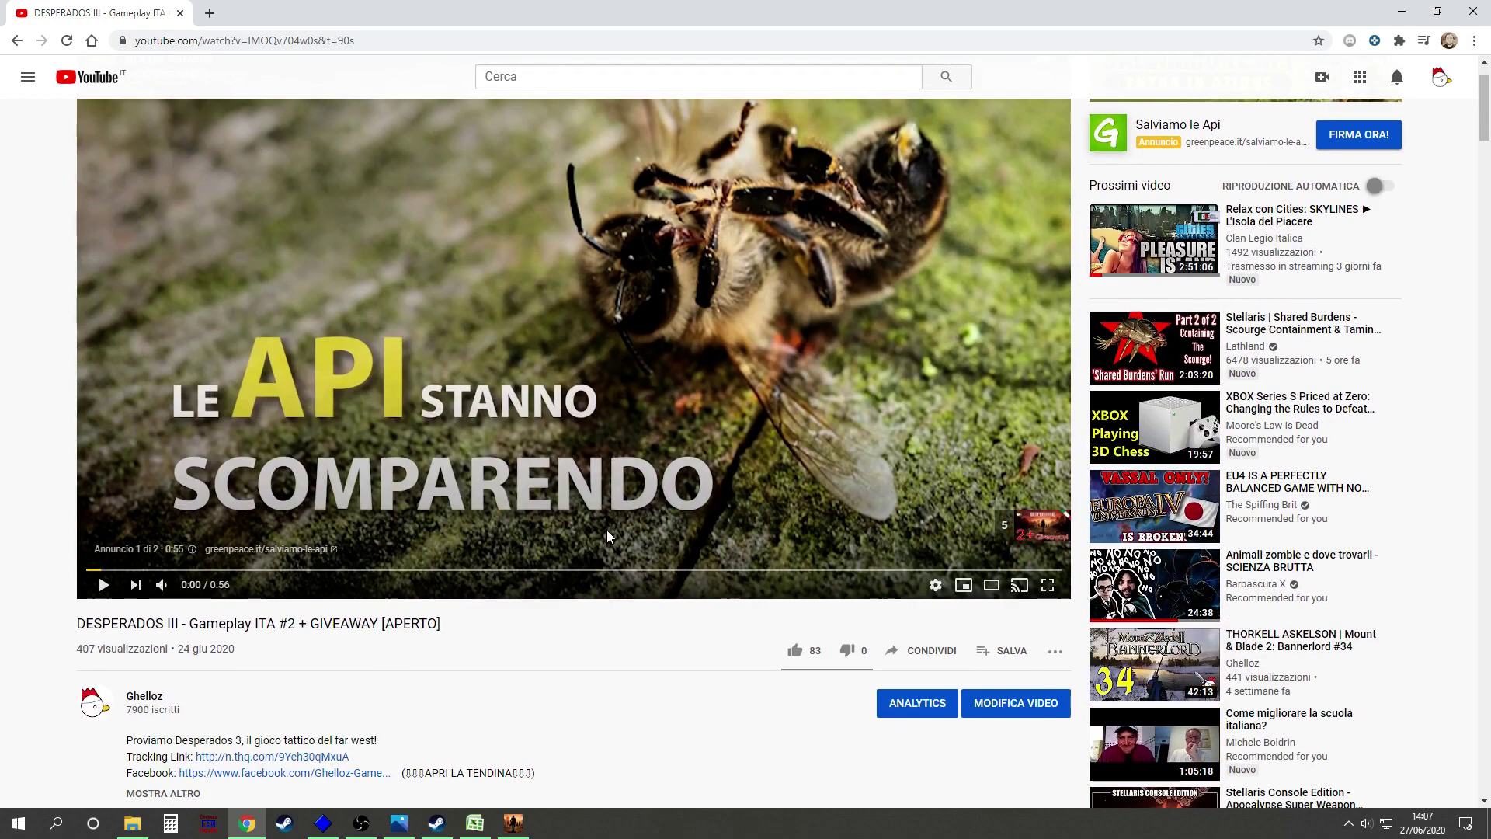
{"action": "scroll", "coordinate": [613, 543], "scroll_direction": "down", "scroll_amount": 15}
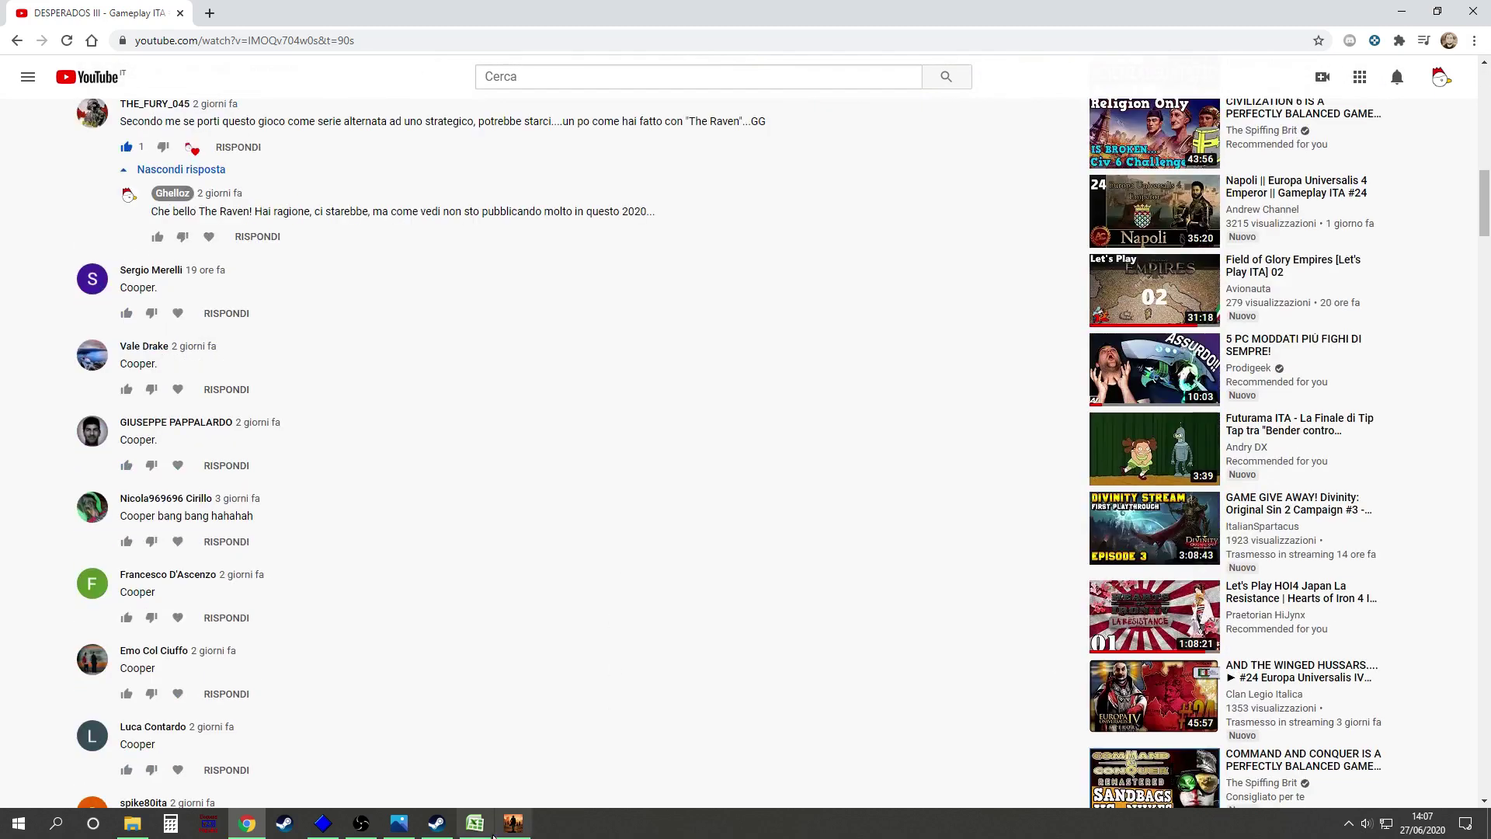
Switch to the Photos app and view the pictures of the Desperados III vinyl's front cover and its track list
{"action": "left_click", "coordinate": [400, 823]}
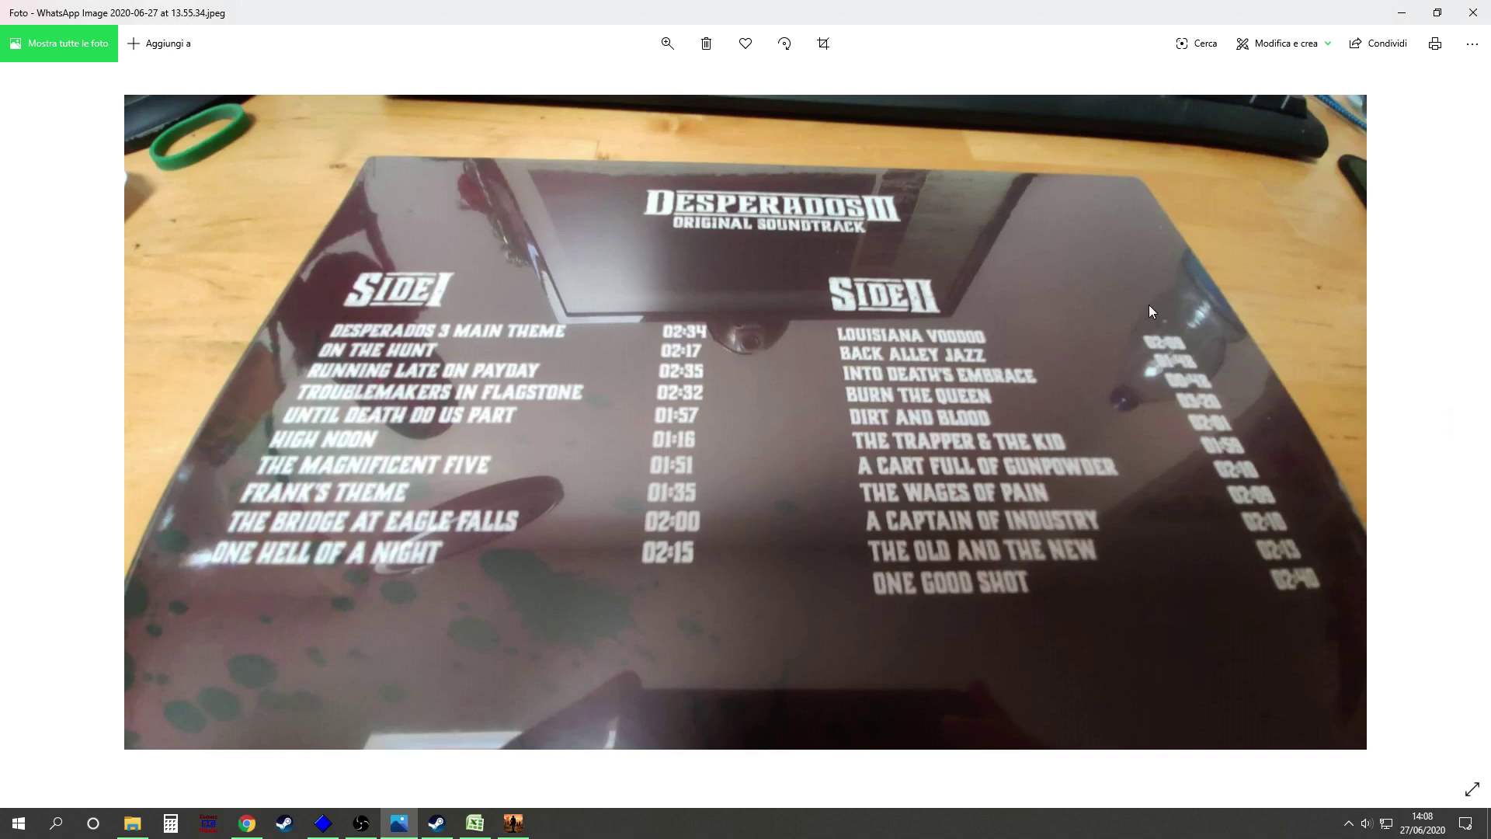
{"action": "key", "text": "Left"}
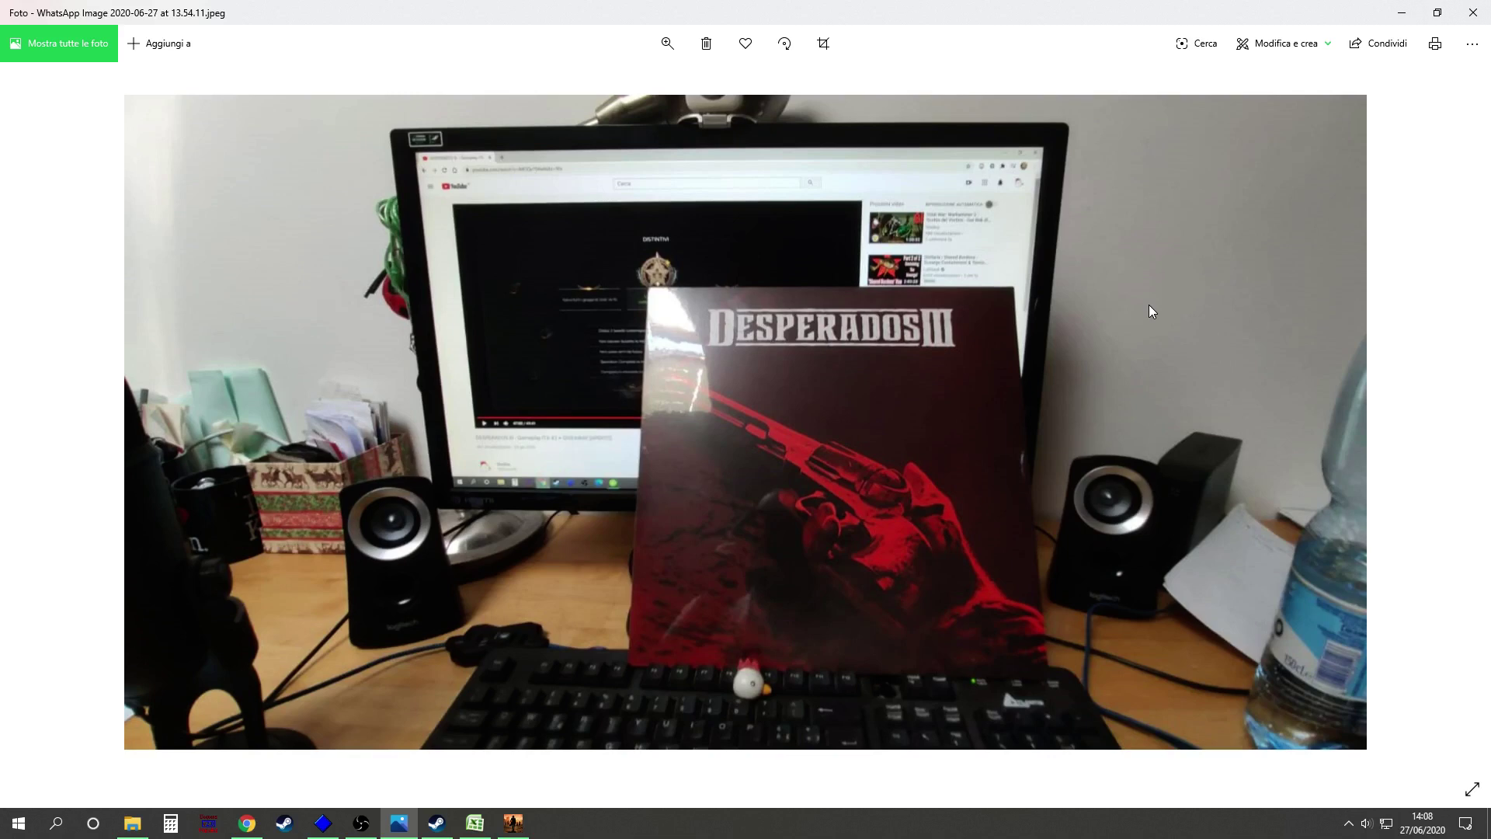
{"action": "key", "text": "Right"}
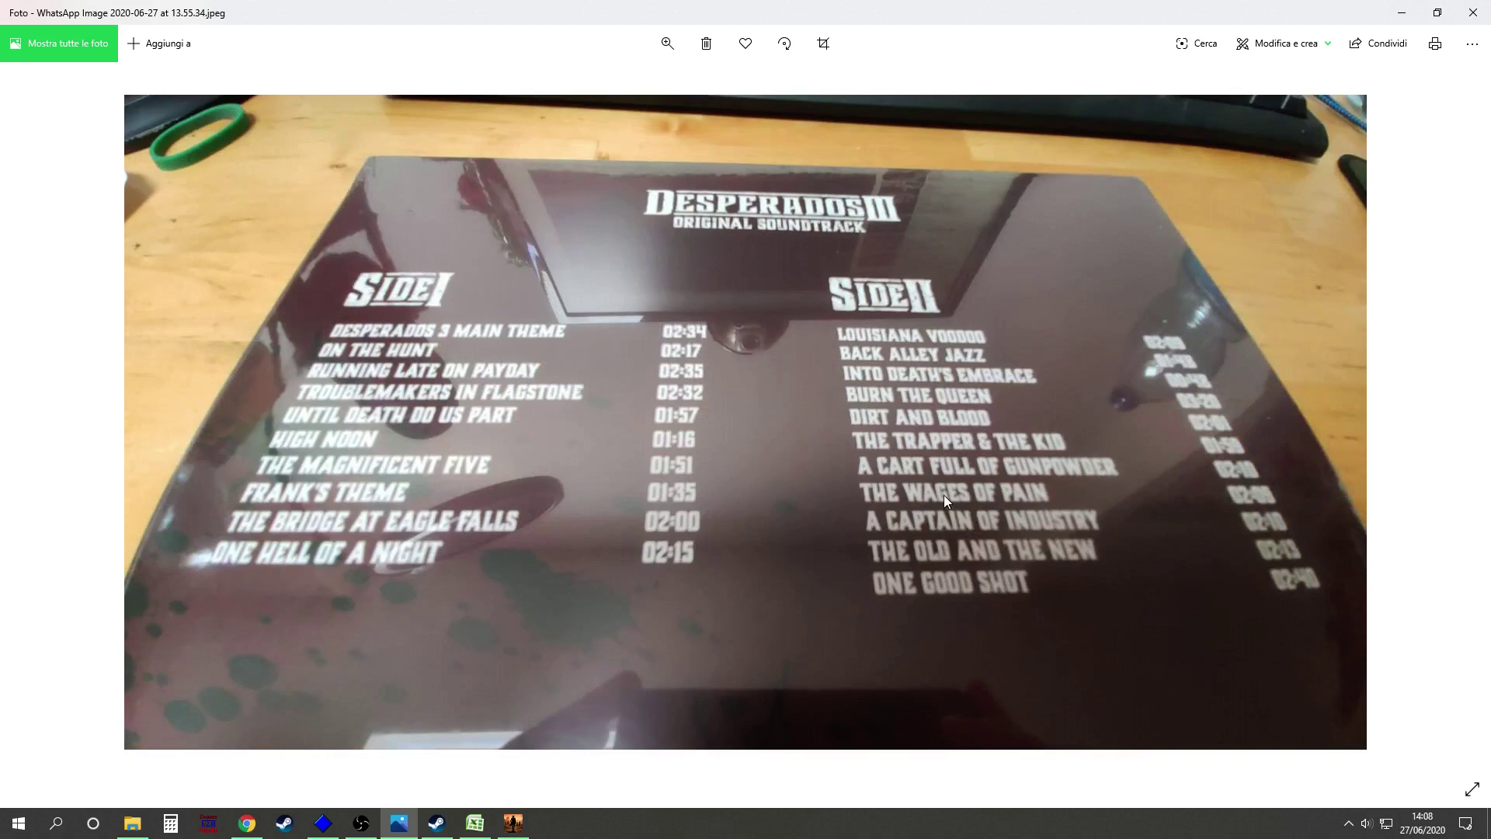
{"action": "left_click", "coordinate": [512, 823]}
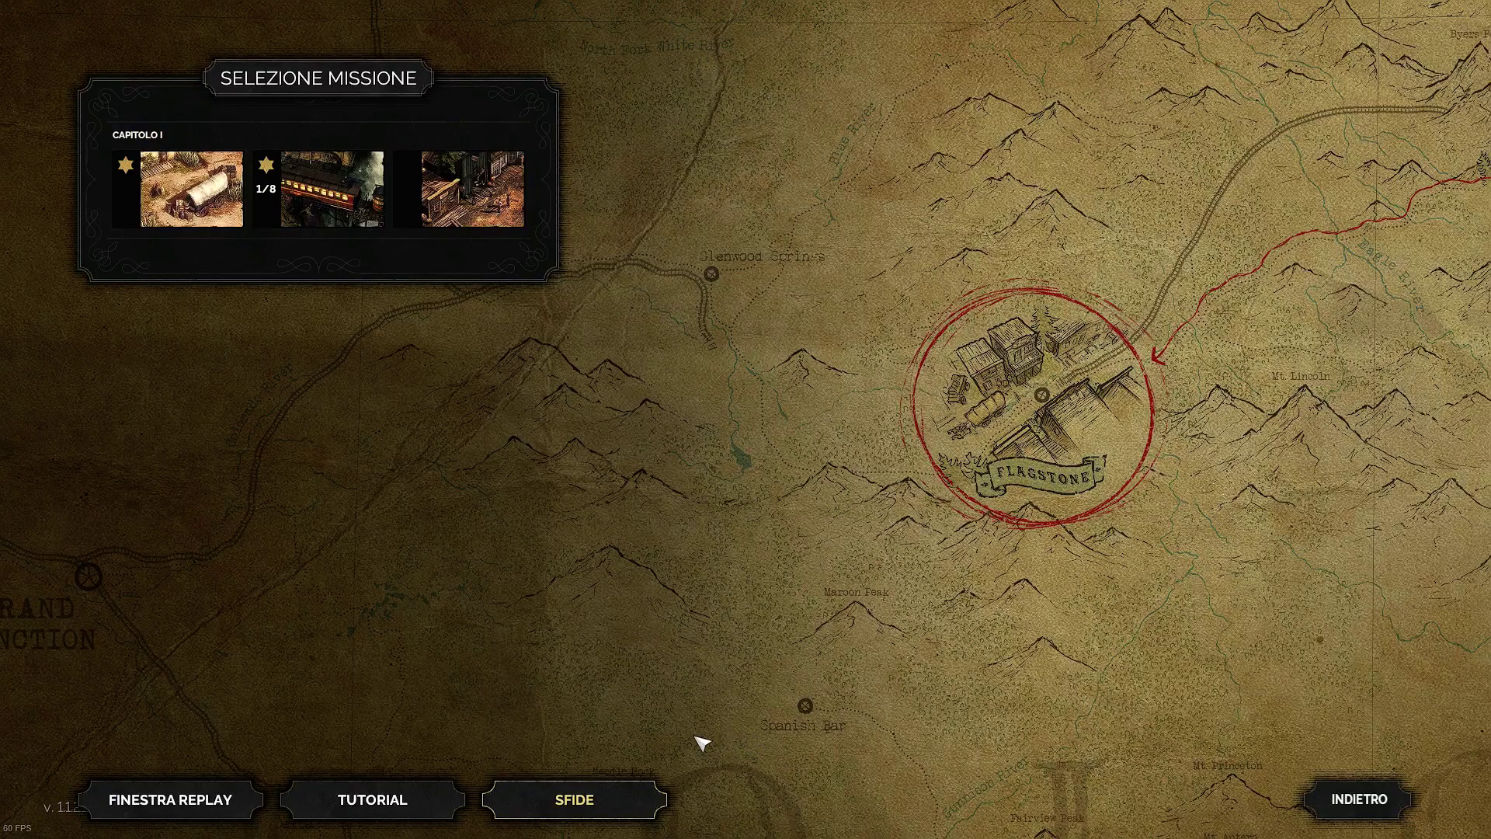
{"action": "key", "text": "alt+Tab"}
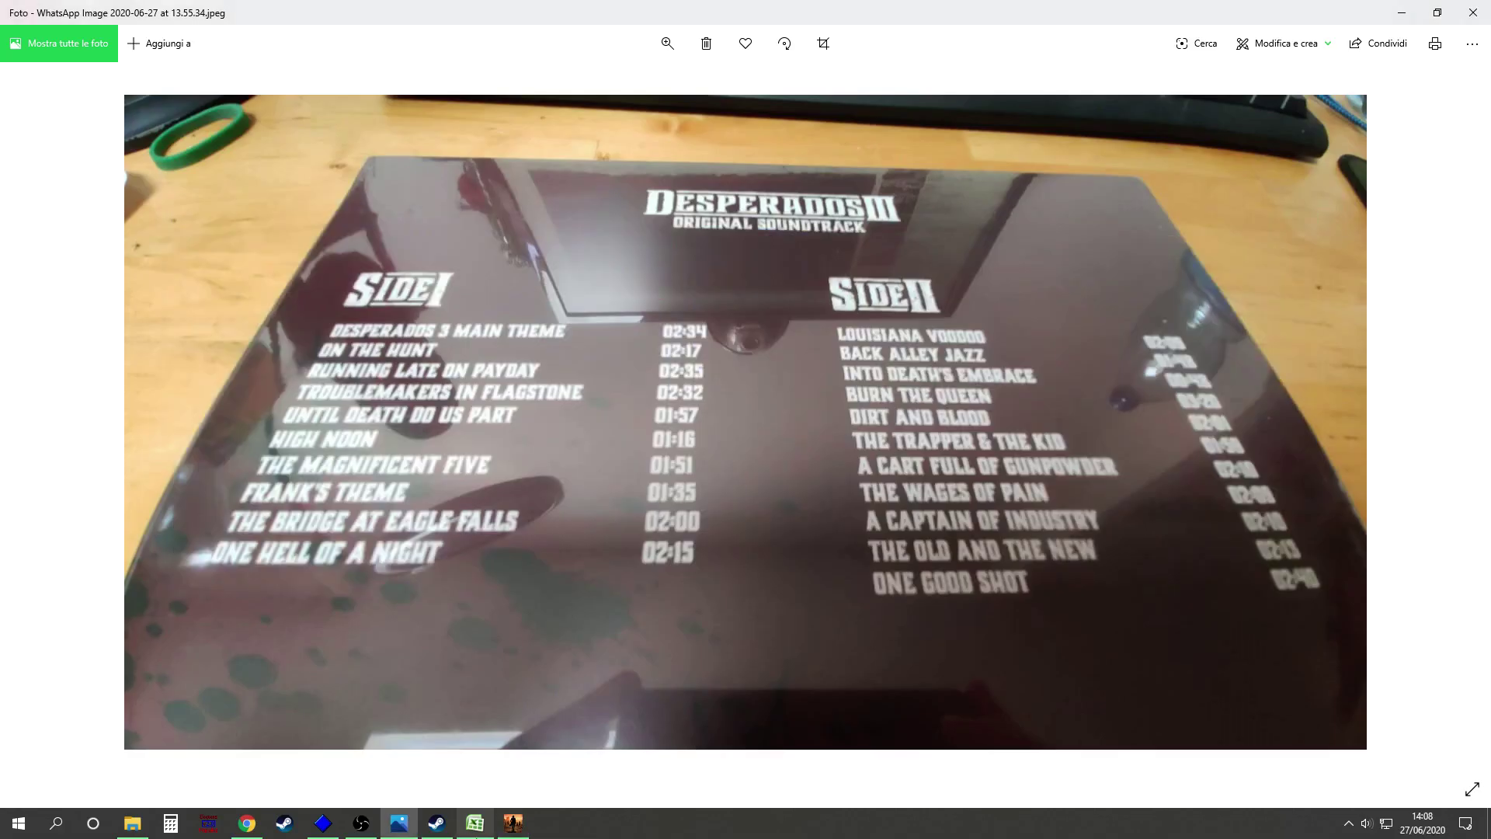
Return to the give workbook in Excel and bring the winner's selected block, rows 211 to 215, back into view
{"action": "left_click", "coordinate": [476, 823]}
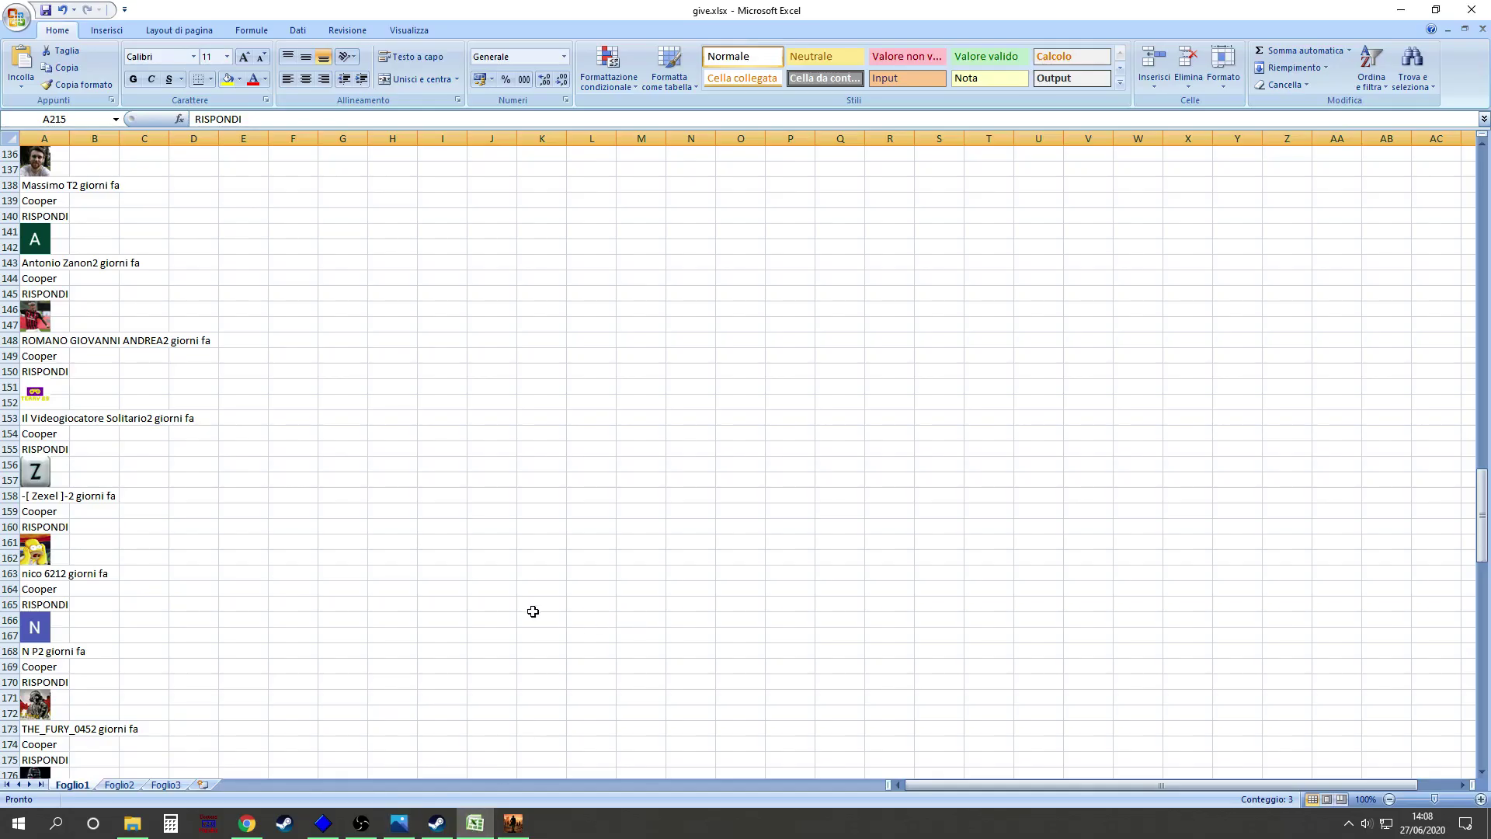
{"action": "scroll", "coordinate": [330, 553], "scroll_direction": "down", "scroll_amount": 12}
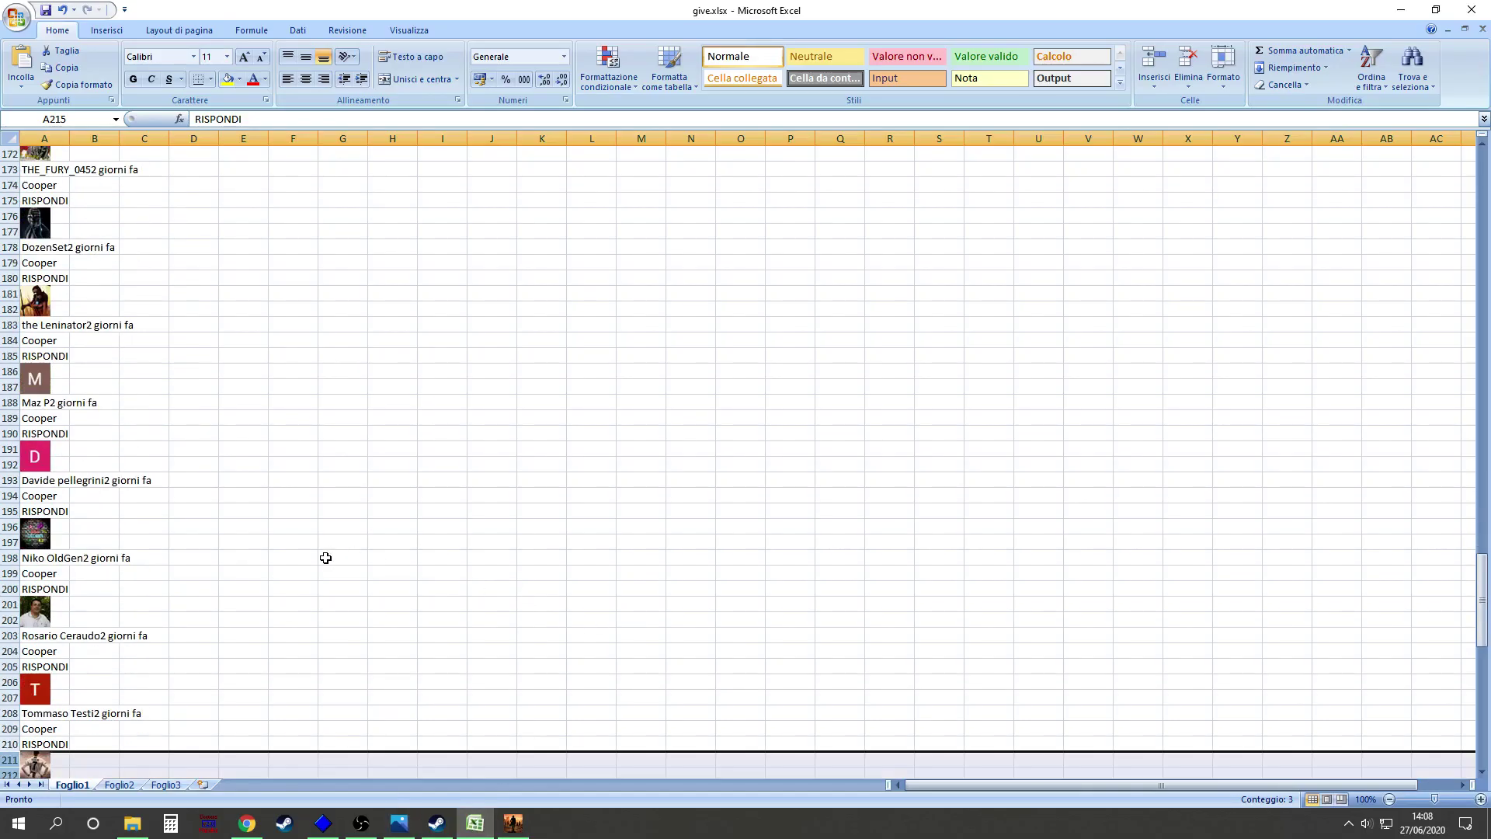
{"action": "scroll", "coordinate": [326, 558], "scroll_direction": "down", "scroll_amount": 4}
{"action": "scroll", "coordinate": [326, 558], "scroll_direction": "down", "scroll_amount": 1}
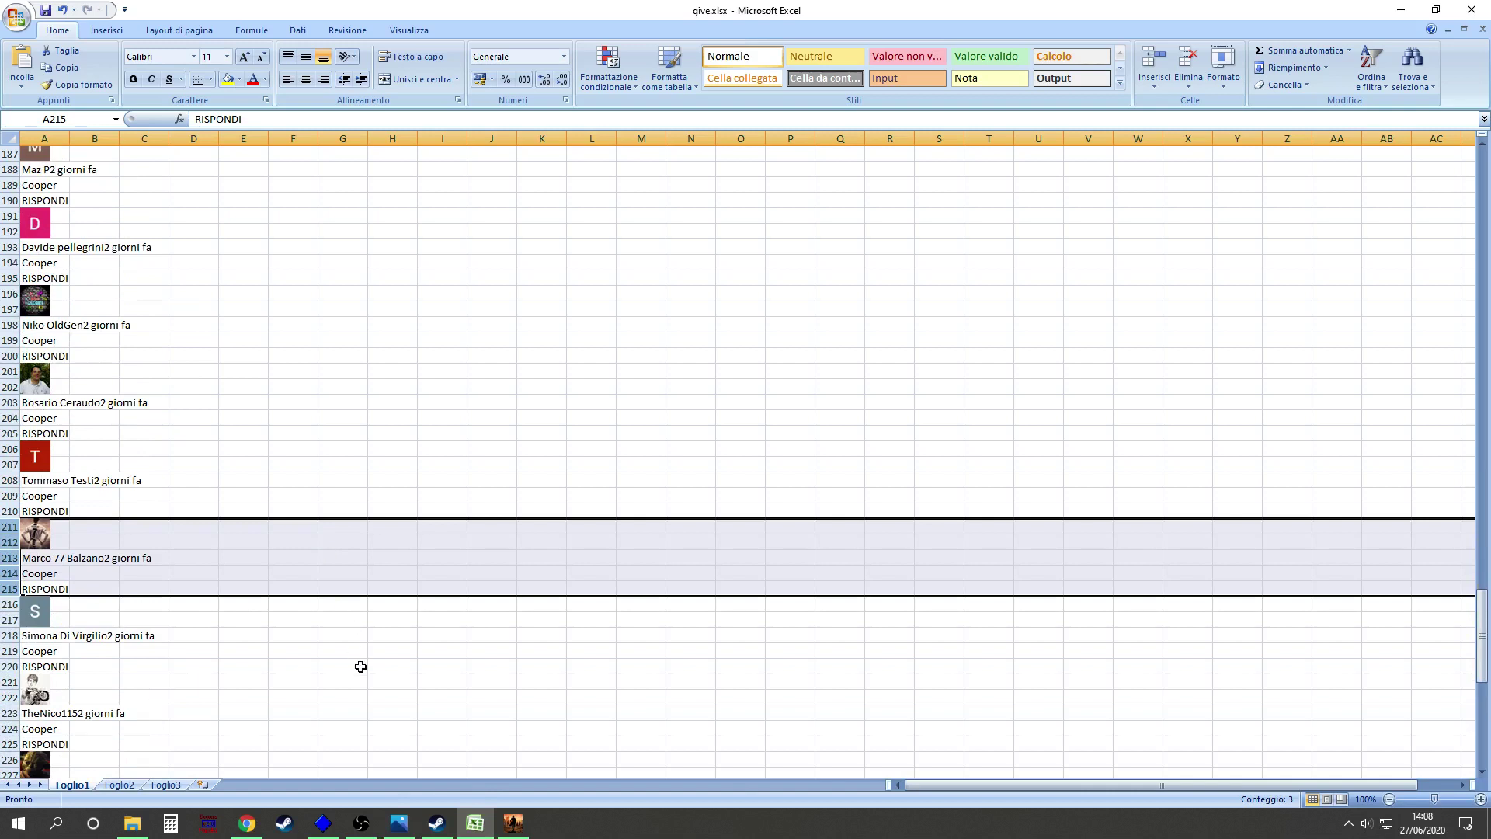